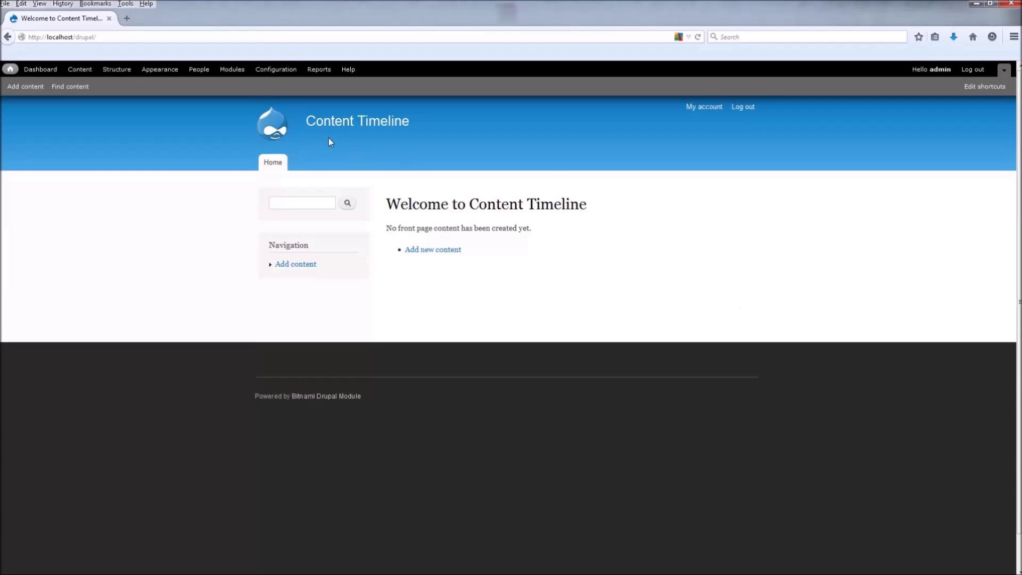
- Open the Modules list and confirm Views, Views UI and jQuery Update are enabled
{"action": "left_click", "coordinate": [232, 70]}
{"action": "scroll", "coordinate": [373, 288], "scroll_direction": "down", "scroll_amount": 5}
{"action": "scroll", "coordinate": [373, 288], "scroll_direction": "down", "scroll_amount": 20}
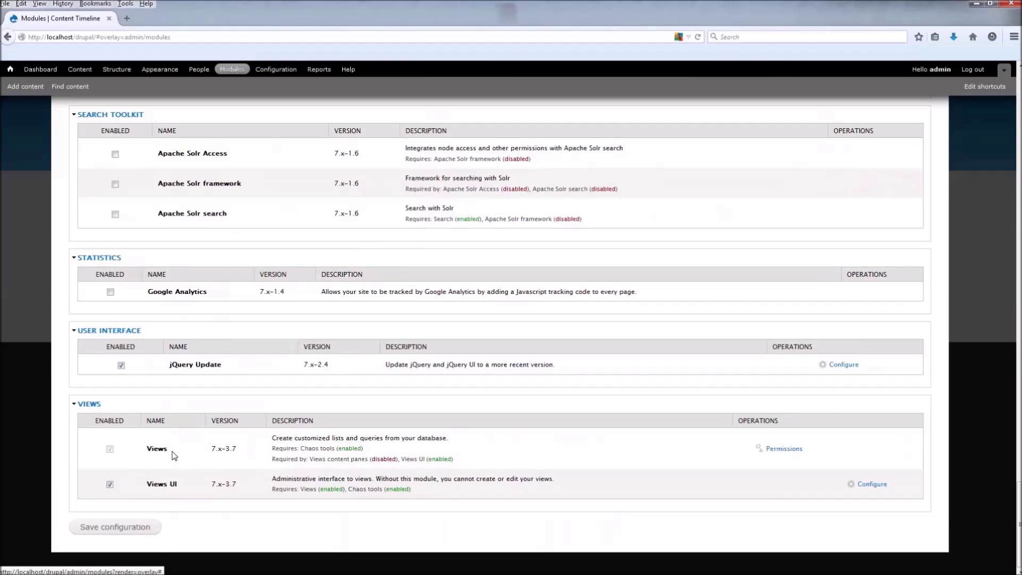
{"action": "left_click_drag", "start_coordinate": [176, 452], "coordinate": [146, 449]}
{"action": "left_click_drag", "start_coordinate": [176, 484], "coordinate": [153, 484]}
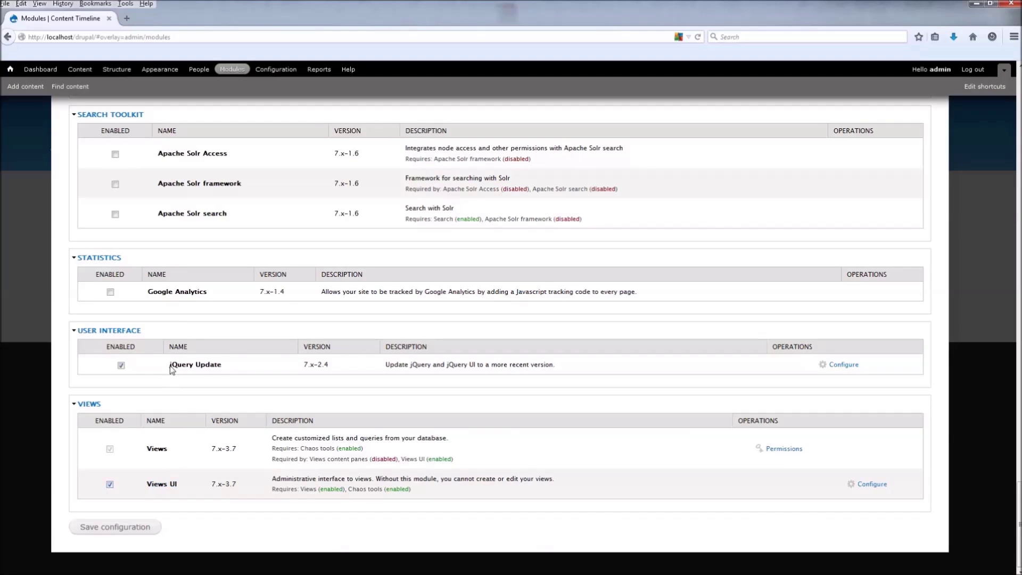
{"action": "left_click_drag", "start_coordinate": [223, 365], "coordinate": [171, 369]}
{"action": "left_click", "coordinate": [270, 386]}
- Confirm the Shadowbox module is enabled as well
{"action": "scroll", "coordinate": [266, 388], "scroll_direction": "up", "scroll_amount": 4}
{"action": "scroll", "coordinate": [198, 320], "scroll_direction": "up", "scroll_amount": 4}
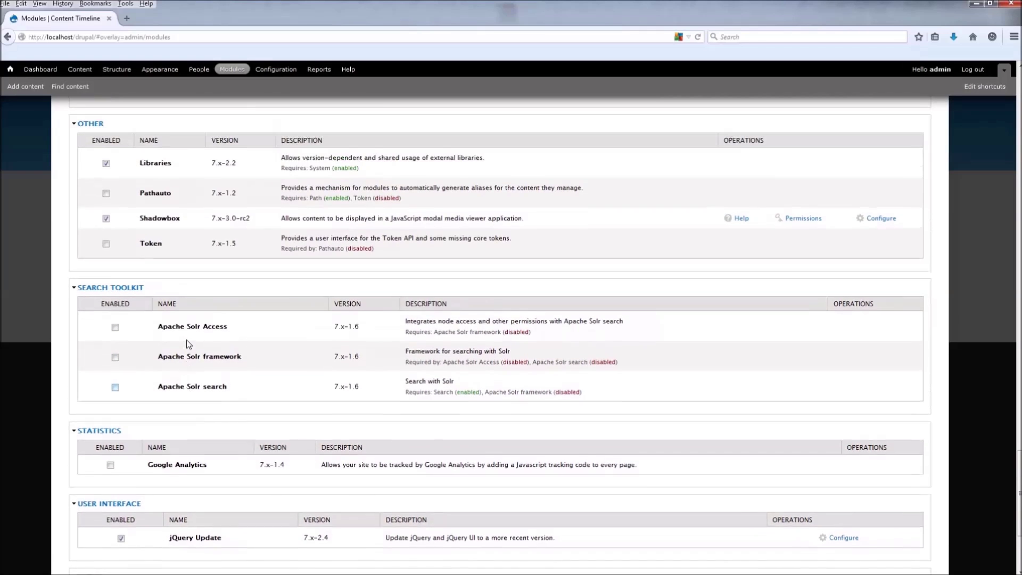
{"action": "left_click_drag", "start_coordinate": [182, 292], "coordinate": [92, 297]}
{"action": "left_click", "coordinate": [178, 291]}
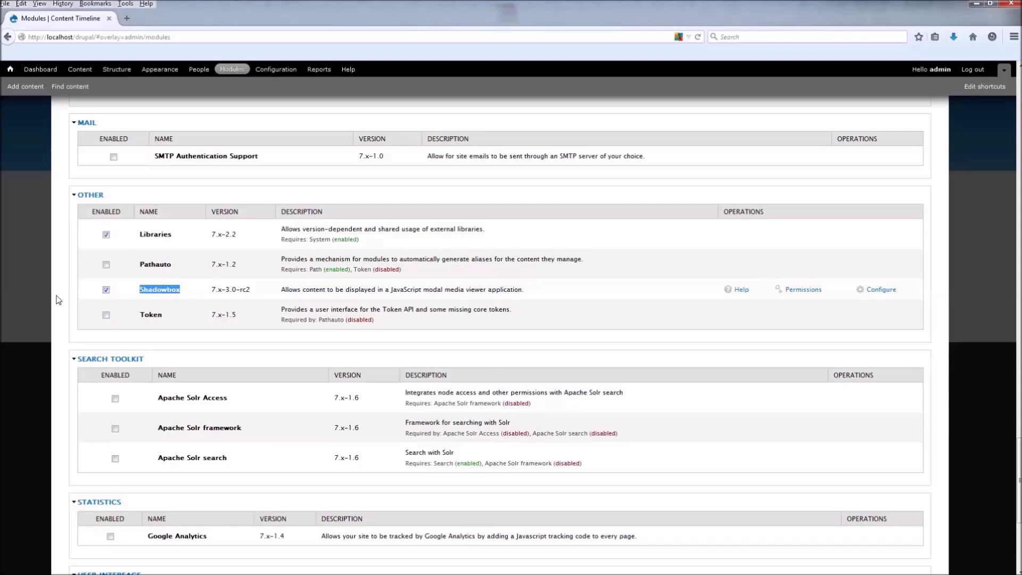
{"action": "left_click", "coordinate": [67, 337]}
{"action": "scroll", "coordinate": [328, 401], "scroll_direction": "down", "scroll_amount": 4}
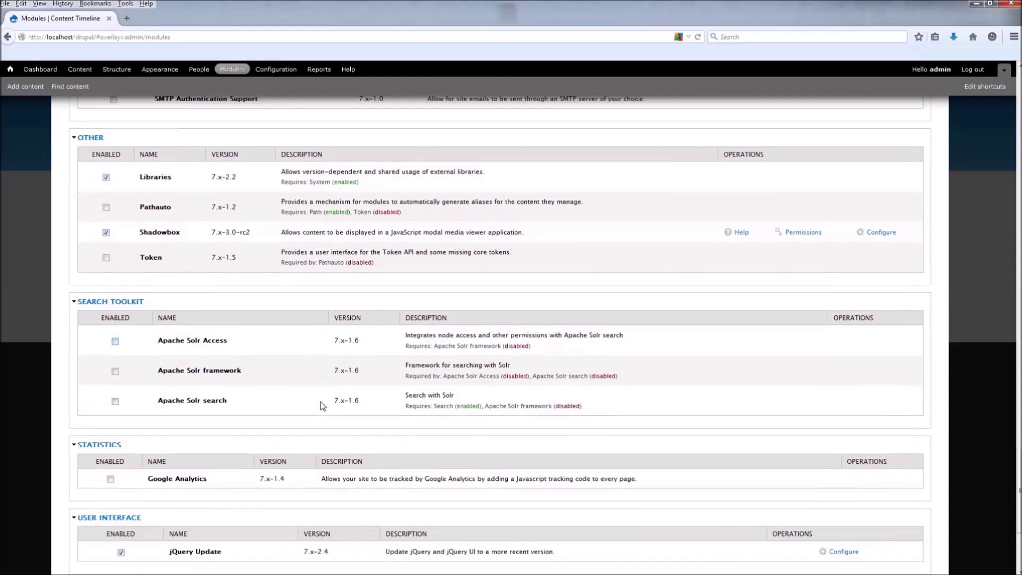
{"action": "scroll", "coordinate": [288, 426], "scroll_direction": "down", "scroll_amount": 4}
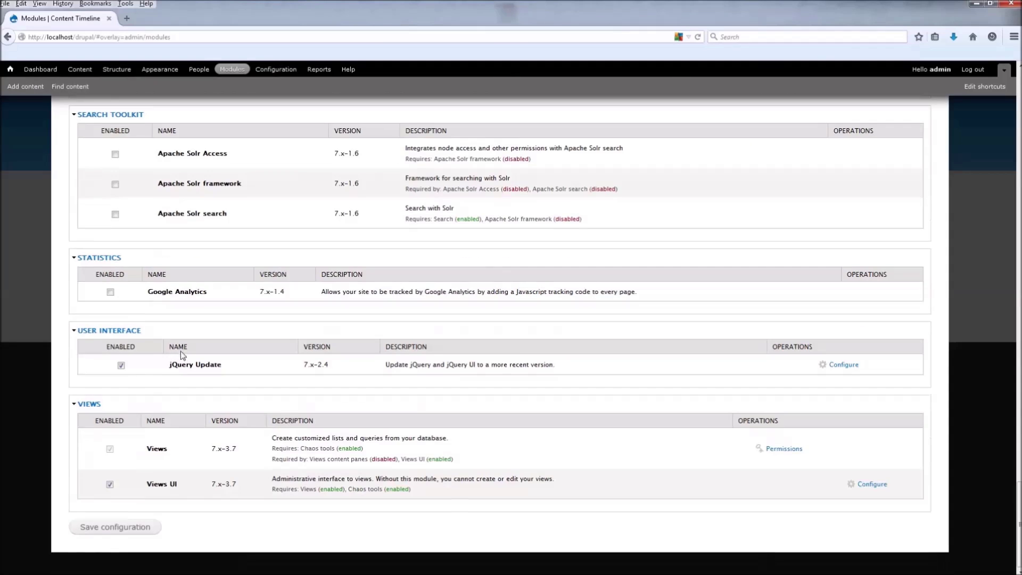
- Save jQuery Update with default version 1.7 and 1.5 for admin pages, then return home
{"action": "left_click", "coordinate": [849, 366]}
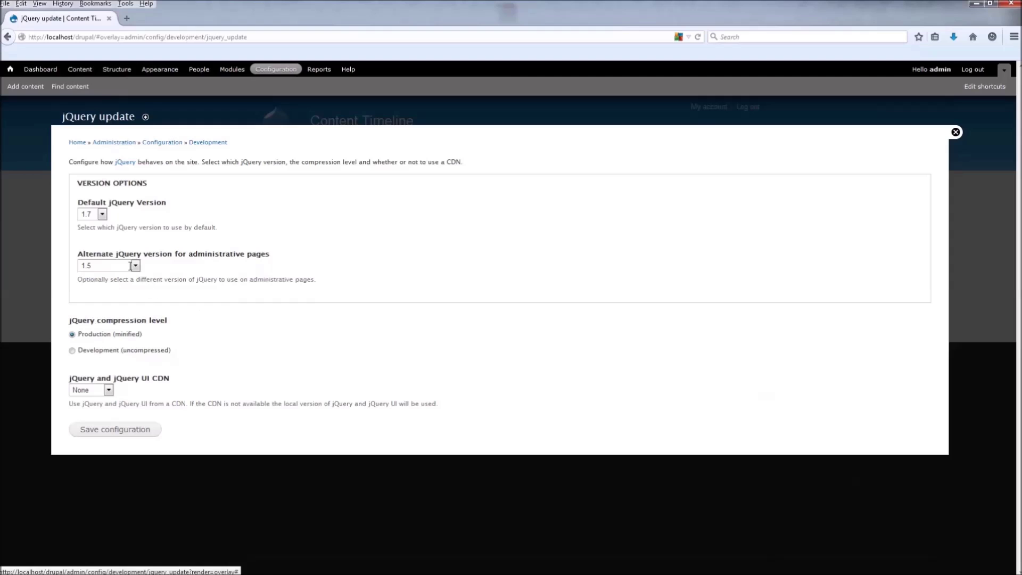
{"action": "left_click", "coordinate": [103, 215]}
{"action": "left_click", "coordinate": [96, 234]}
{"action": "left_click", "coordinate": [102, 214]}
{"action": "left_click", "coordinate": [99, 246]}
{"action": "left_click", "coordinate": [102, 214]}
{"action": "left_click", "coordinate": [115, 243]}
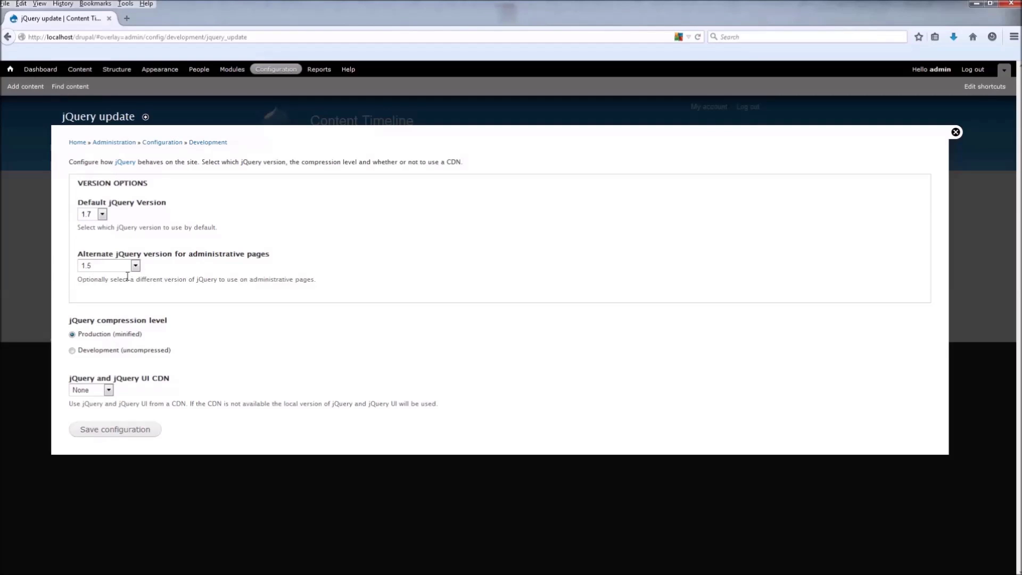
{"action": "left_click", "coordinate": [136, 266]}
{"action": "left_click", "coordinate": [122, 285]}
{"action": "left_click", "coordinate": [112, 431]}
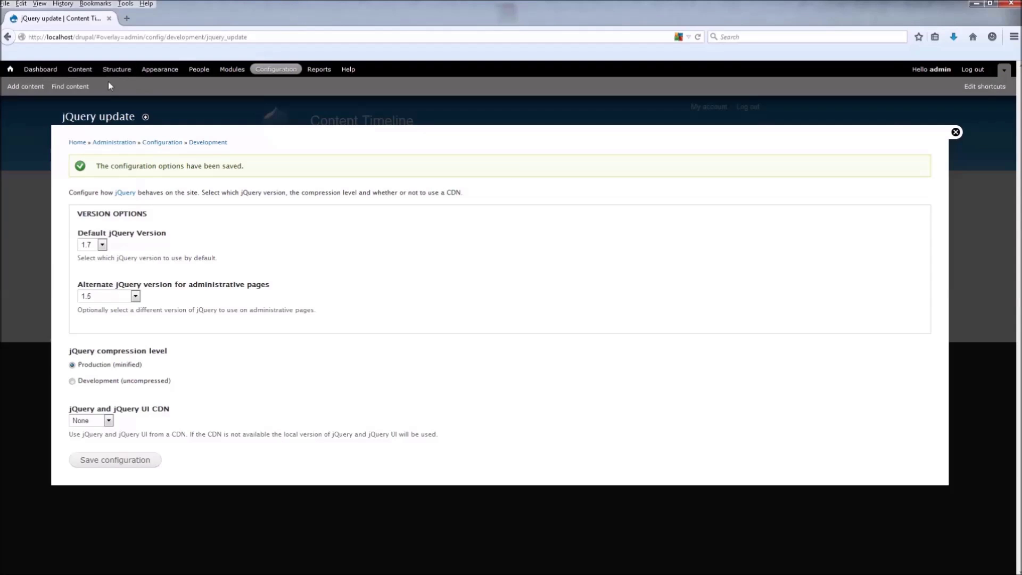
{"action": "left_click", "coordinate": [12, 68]}
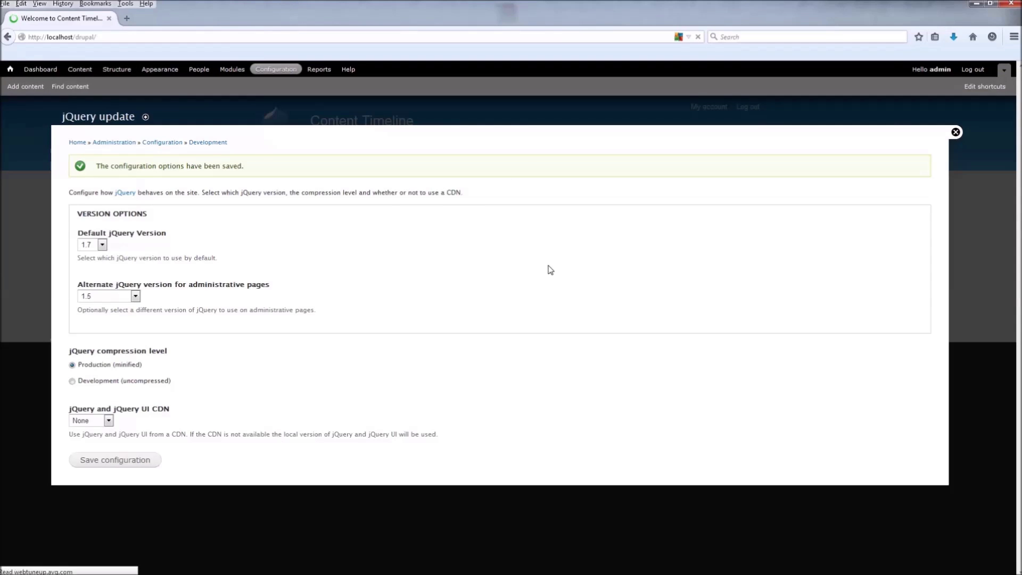
- Extract content_timeline.zip from Content+Timeline.zip onto the desktop with WinRAR, then close WinRAR
{"action": "left_click", "coordinate": [976, 4]}
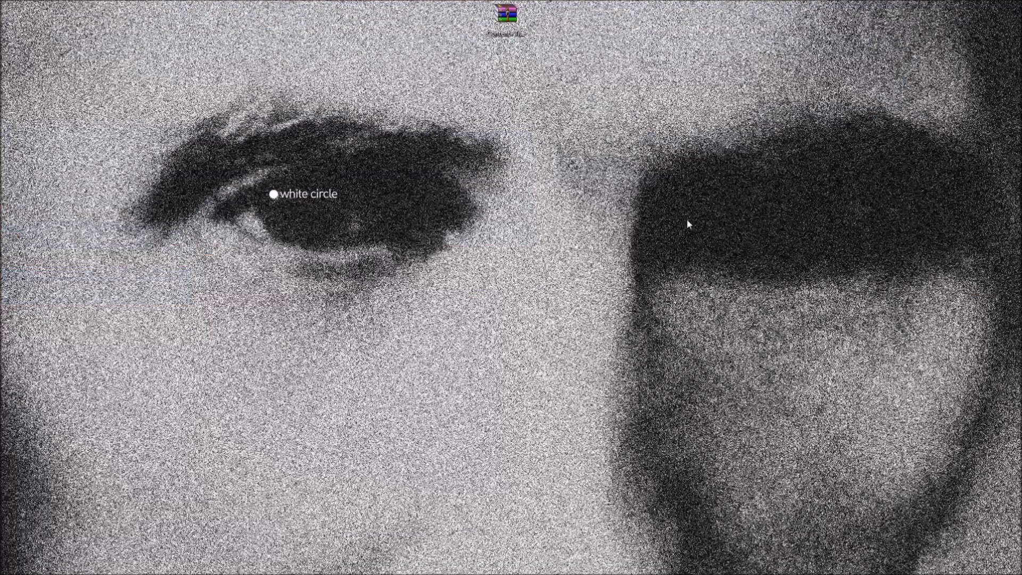
{"action": "double_click", "coordinate": [503, 25]}
{"action": "key", "text": "Down"}
{"action": "key", "text": "Down"}
{"action": "double_click", "coordinate": [485, 196]}
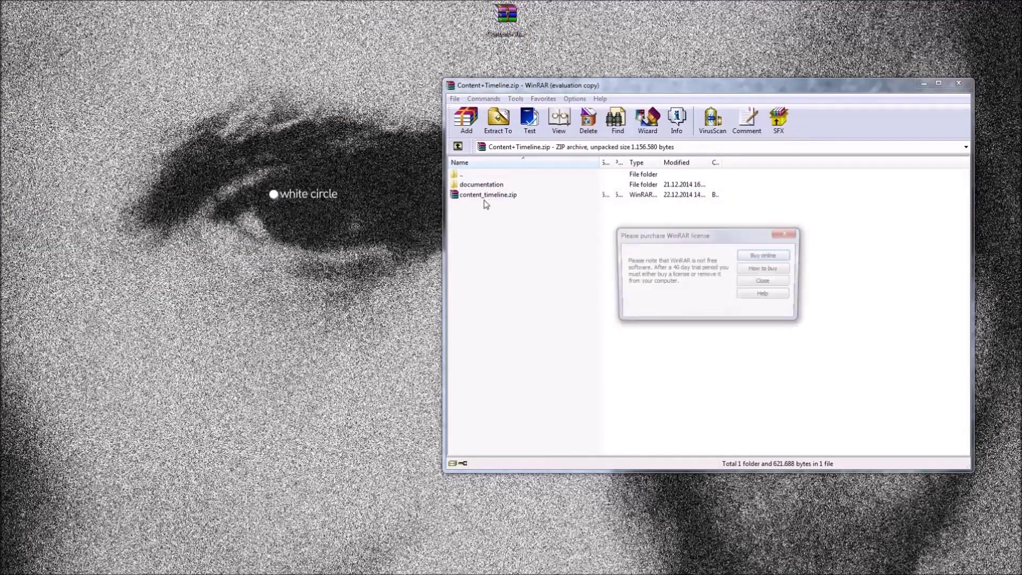
{"action": "left_click", "coordinate": [765, 281]}
{"action": "left_click_drag", "start_coordinate": [482, 196], "coordinate": [381, 231]}
{"action": "left_click", "coordinate": [526, 272]}
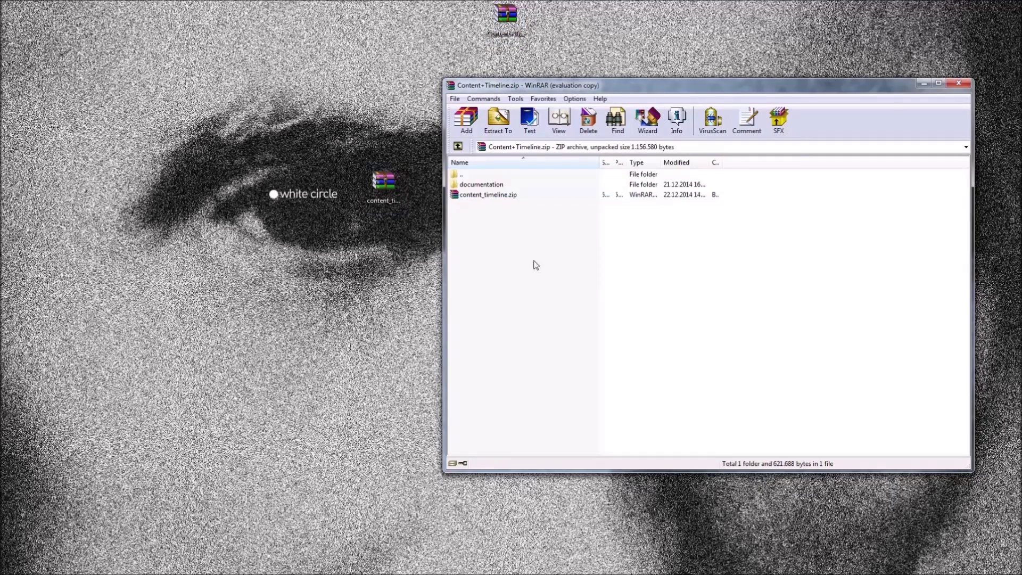
{"action": "left_click", "coordinate": [959, 84]}
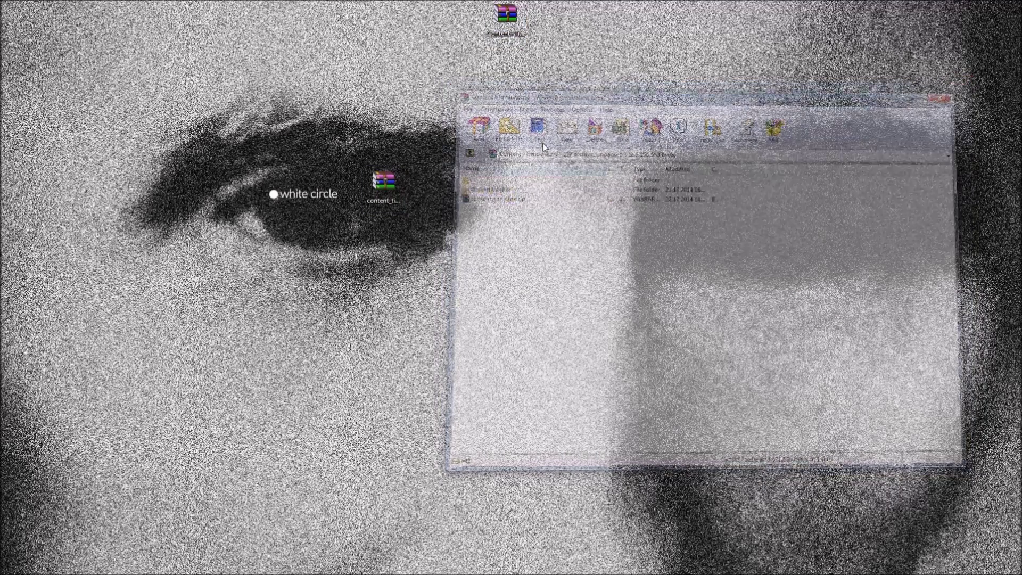
{"action": "left_click_drag", "start_coordinate": [385, 193], "coordinate": [456, 51]}
{"action": "left_click", "coordinate": [457, 79]}
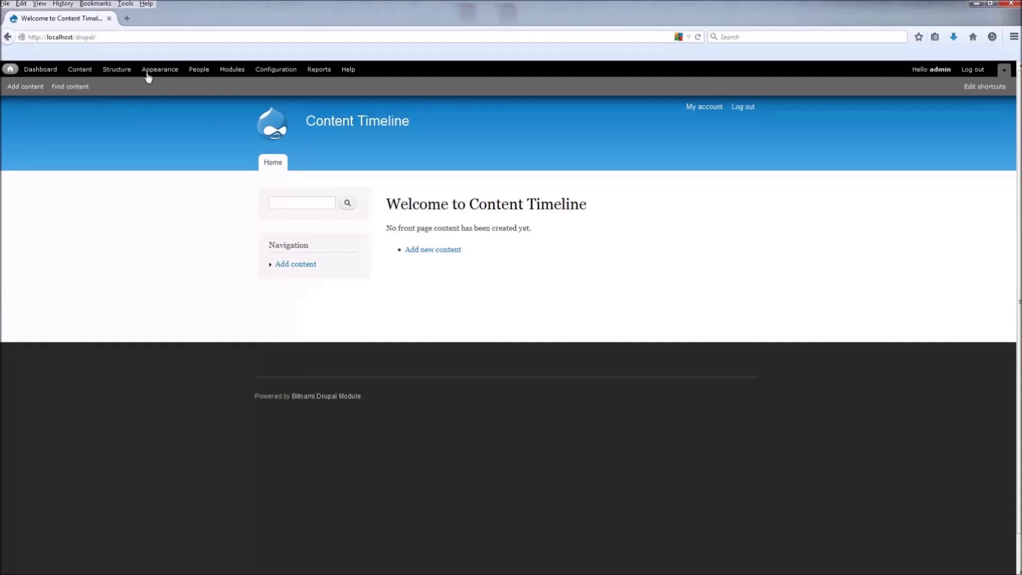
- Upload content_timeline.zip from the Desktop through Install new module and install it
{"action": "left_click", "coordinate": [232, 71]}
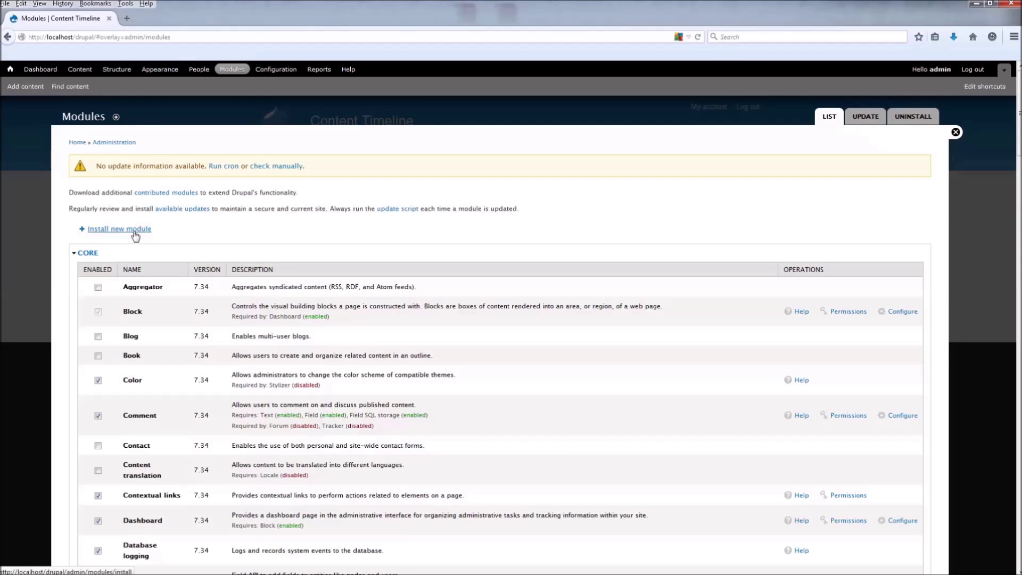
{"action": "left_click", "coordinate": [135, 231]}
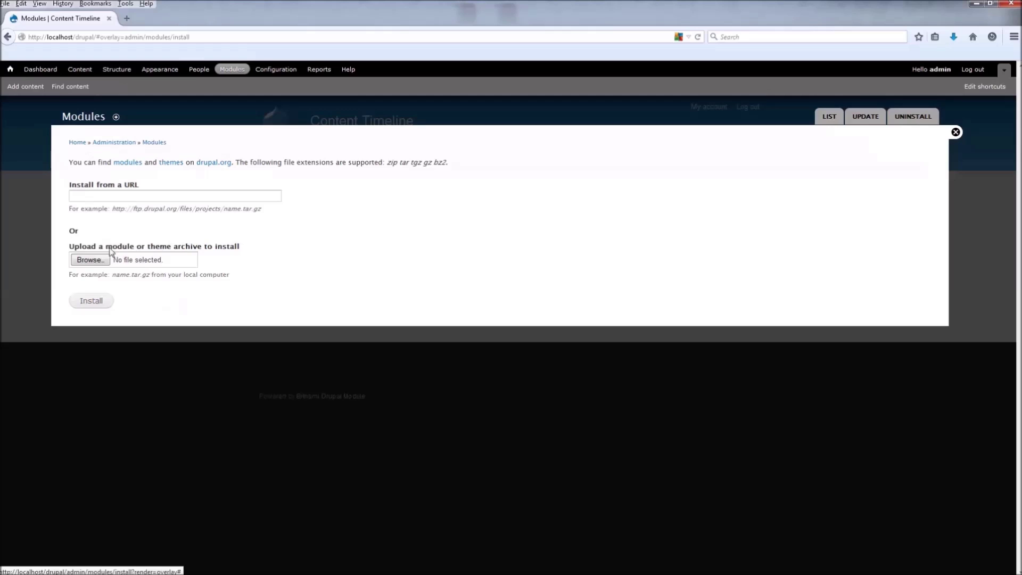
{"action": "left_click", "coordinate": [89, 261]}
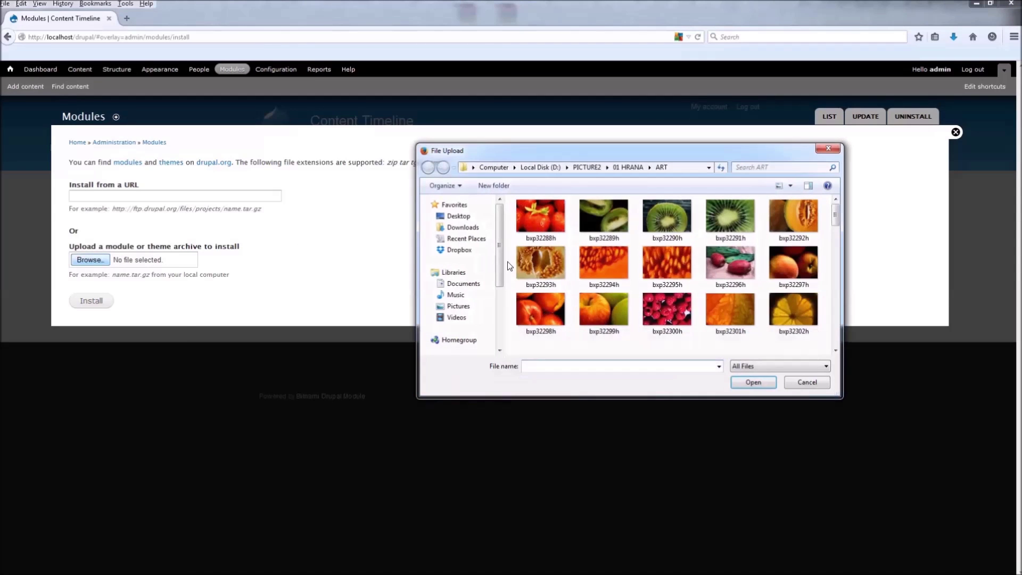
{"action": "left_click", "coordinate": [453, 218]}
{"action": "left_click_drag", "start_coordinate": [833, 242], "coordinate": [823, 299]}
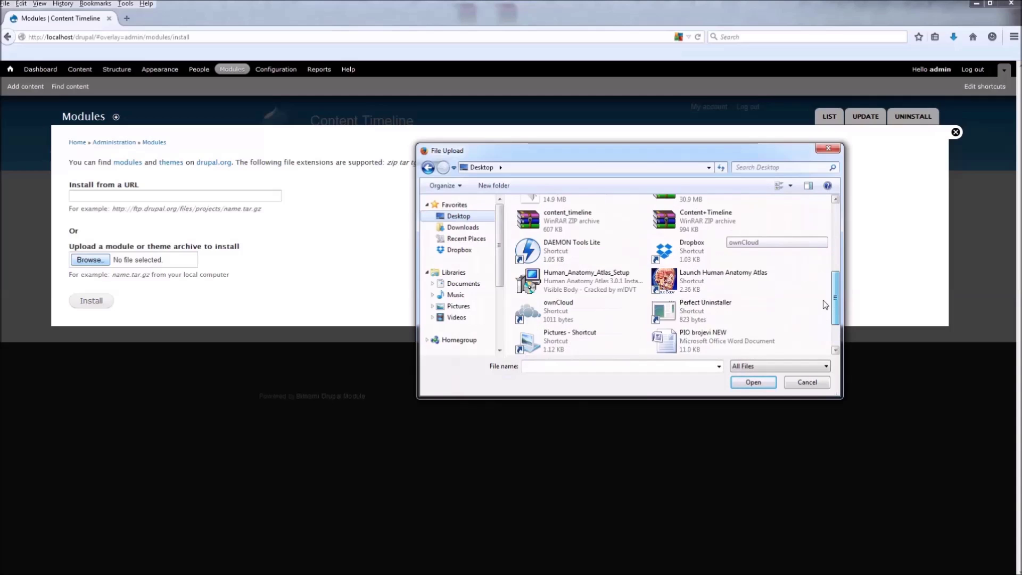
{"action": "left_click", "coordinate": [577, 251]}
{"action": "left_click", "coordinate": [753, 382]}
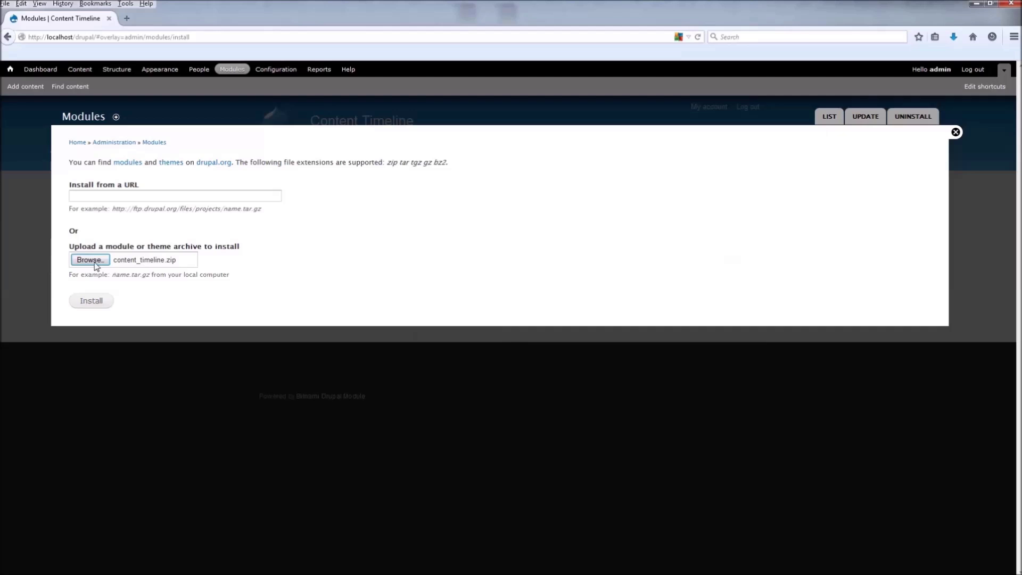
{"action": "left_click", "coordinate": [94, 305]}
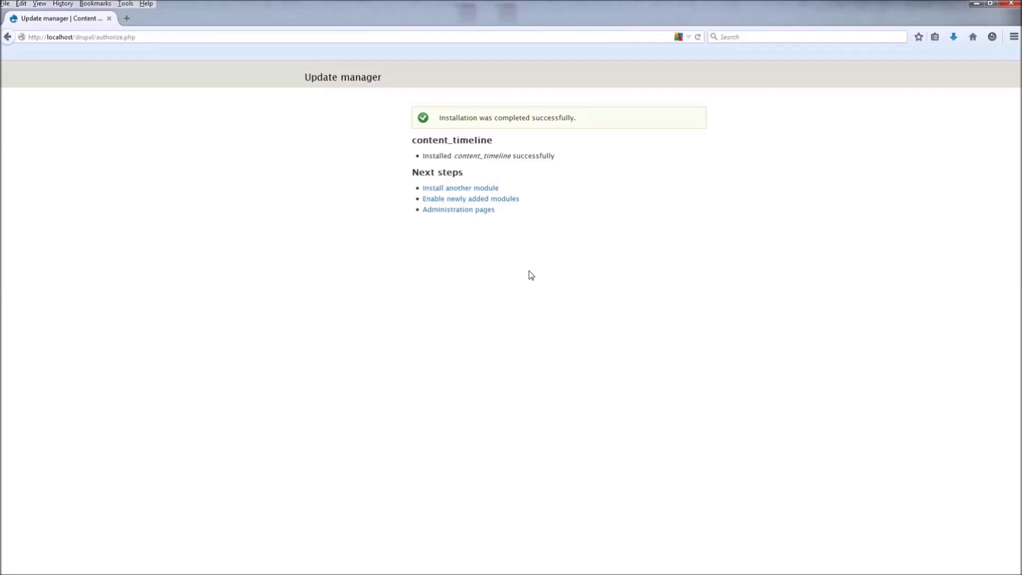
- Tick Content Timeline among the newly added modules and save the module configuration
{"action": "left_click", "coordinate": [479, 200]}
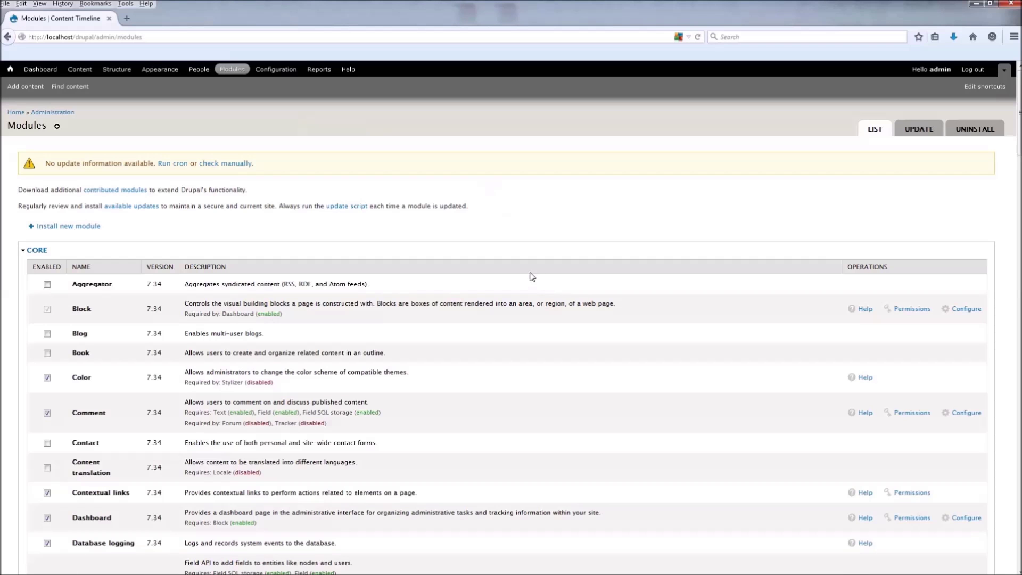
{"action": "scroll", "coordinate": [546, 245], "scroll_direction": "down", "scroll_amount": 4}
{"action": "scroll", "coordinate": [546, 245], "scroll_direction": "down", "scroll_amount": 20}
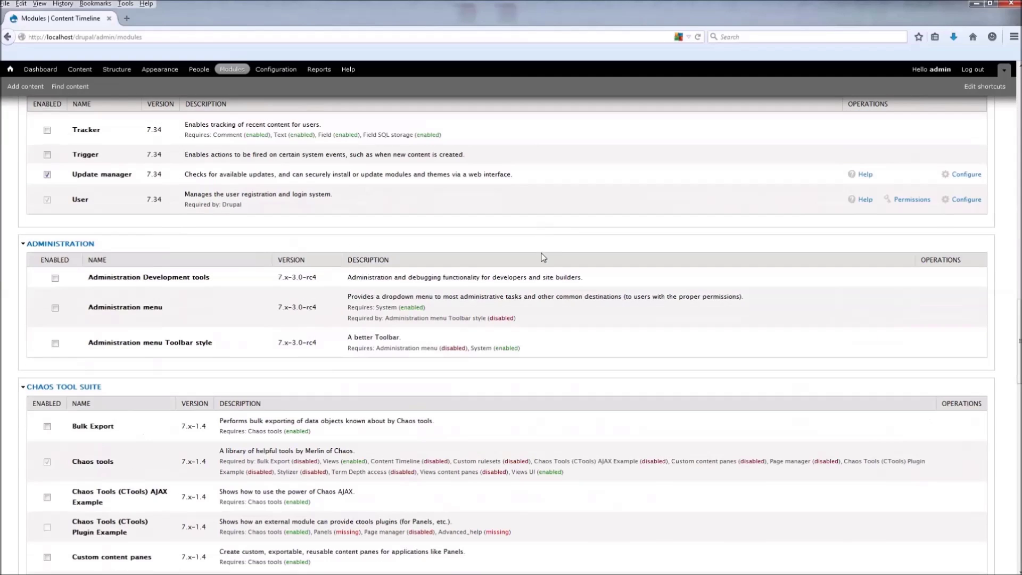
{"action": "scroll", "coordinate": [544, 258], "scroll_direction": "down", "scroll_amount": 5}
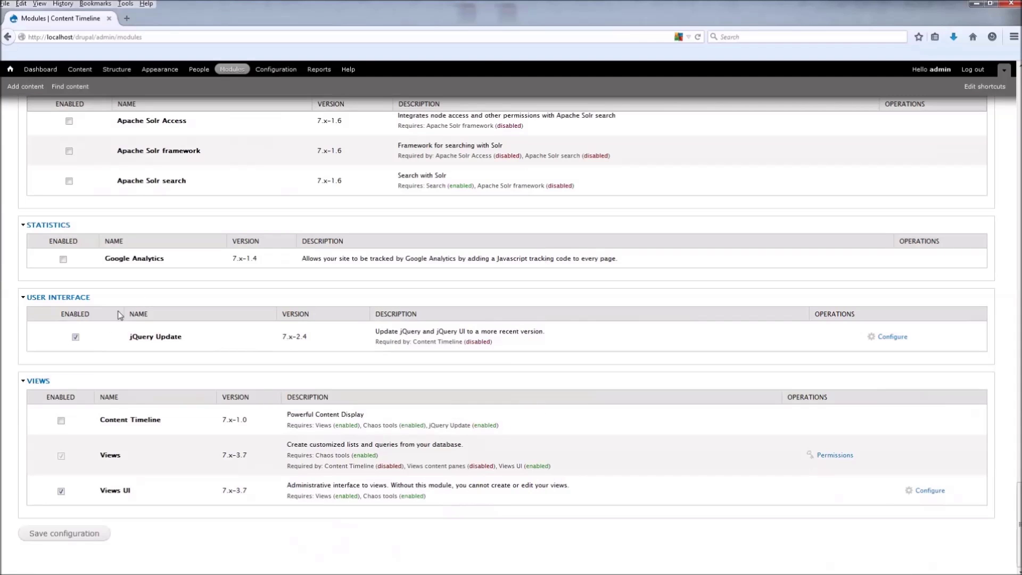
{"action": "left_click_drag", "start_coordinate": [152, 423], "coordinate": [75, 421]}
{"action": "left_click", "coordinate": [41, 424]}
{"action": "left_click", "coordinate": [61, 421]}
{"action": "left_click", "coordinate": [68, 536]}
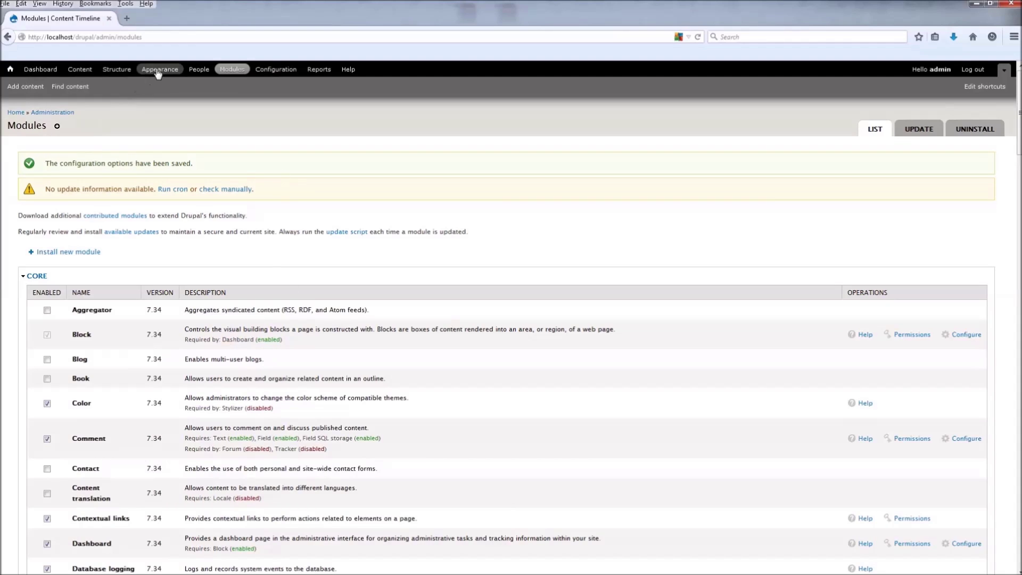
- Check the Structure > Content types list for the new Timeline content type
{"action": "left_click", "coordinate": [115, 71]}
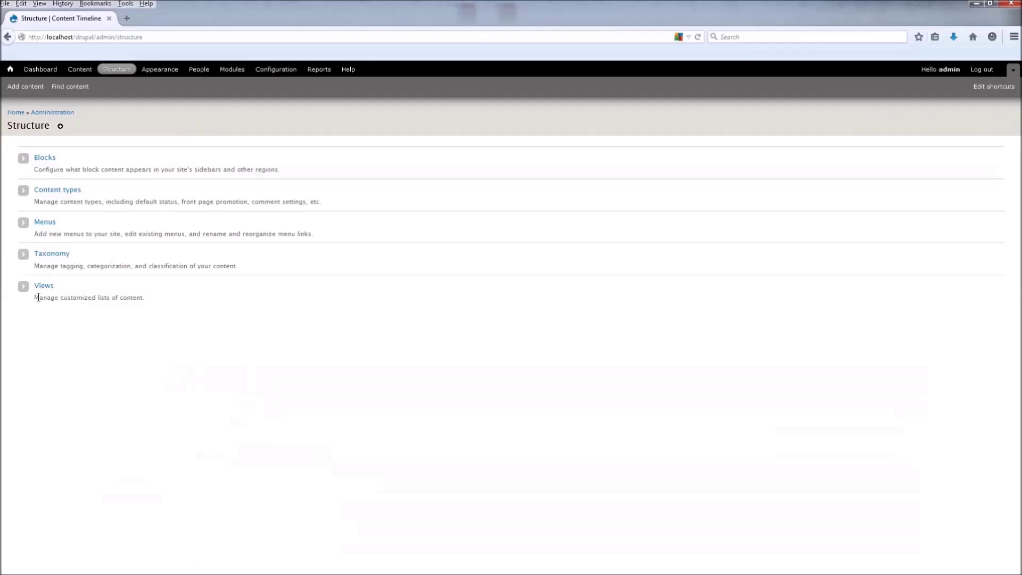
{"action": "left_click", "coordinate": [50, 191]}
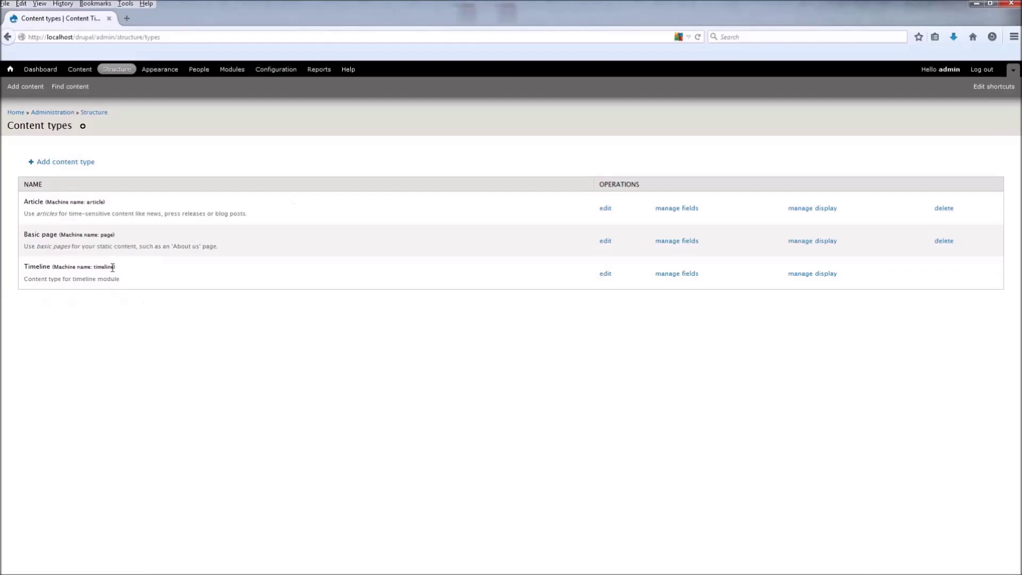
{"action": "left_click_drag", "start_coordinate": [116, 266], "coordinate": [24, 275]}
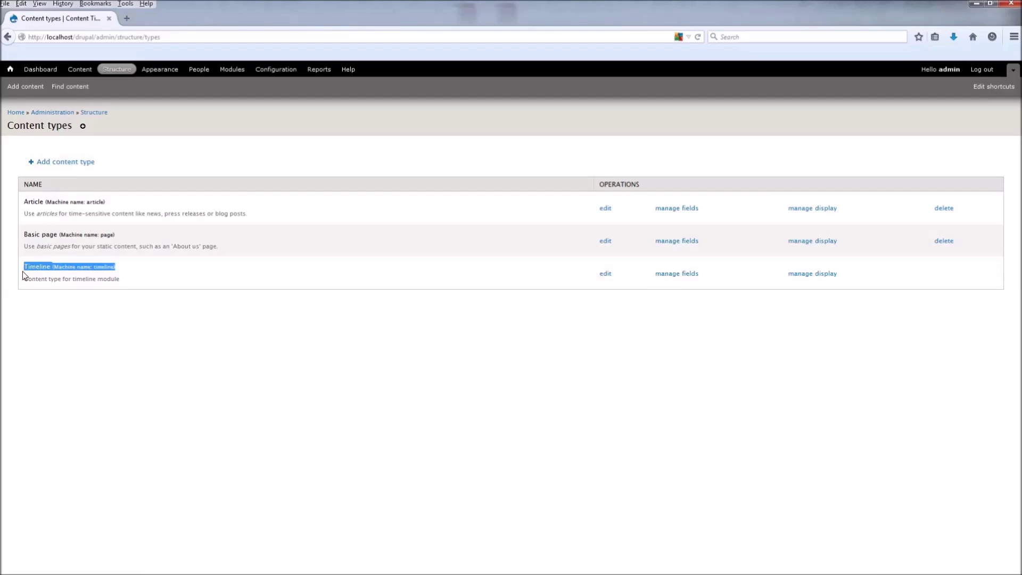
{"action": "left_click", "coordinate": [56, 314]}
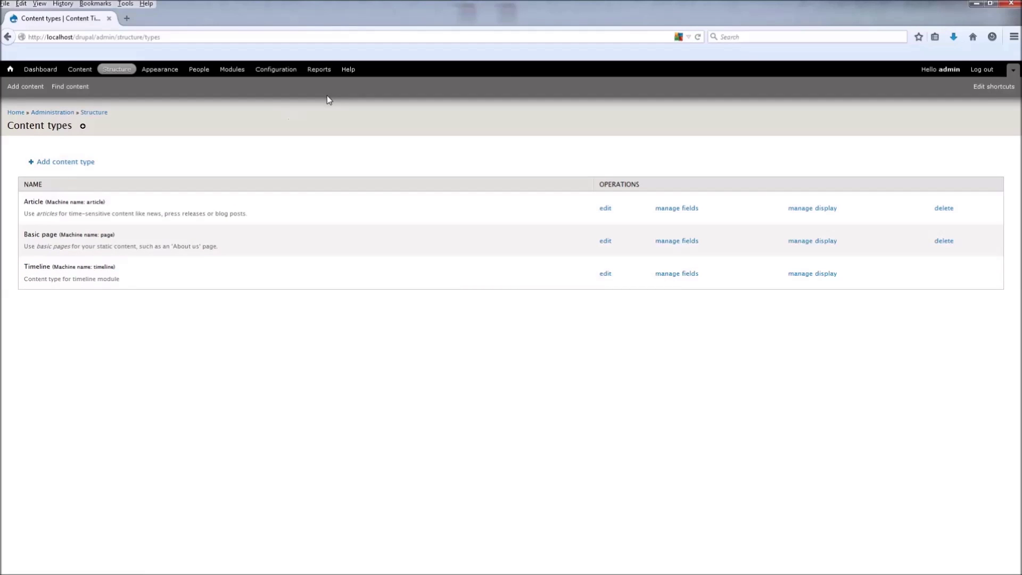
{"action": "left_click", "coordinate": [281, 72]}
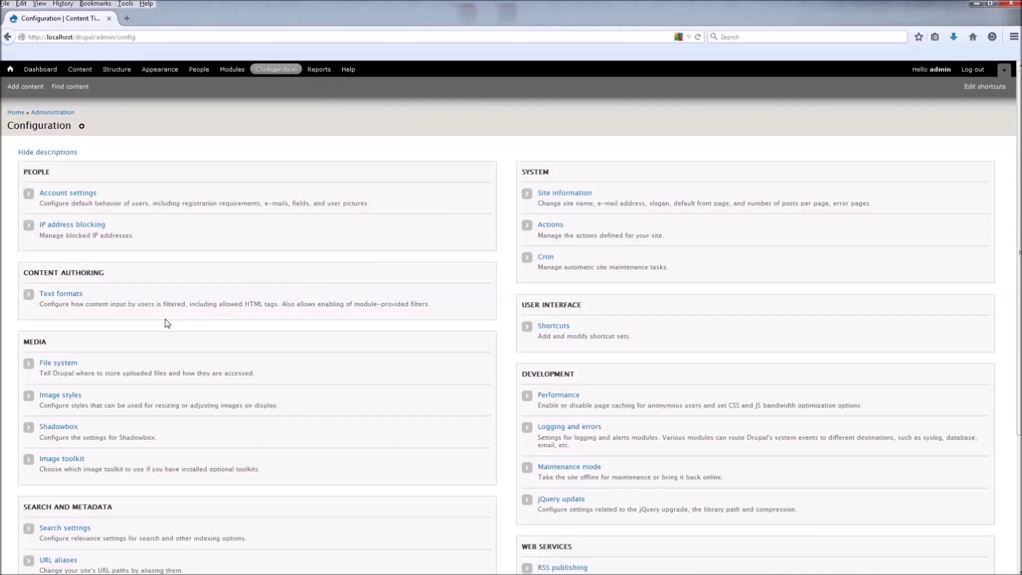
- Check Image styles for the timeline_item and timeline_item_open styles
{"action": "scroll", "coordinate": [151, 353], "scroll_direction": "down", "scroll_amount": 2}
{"action": "left_click", "coordinate": [60, 334]}
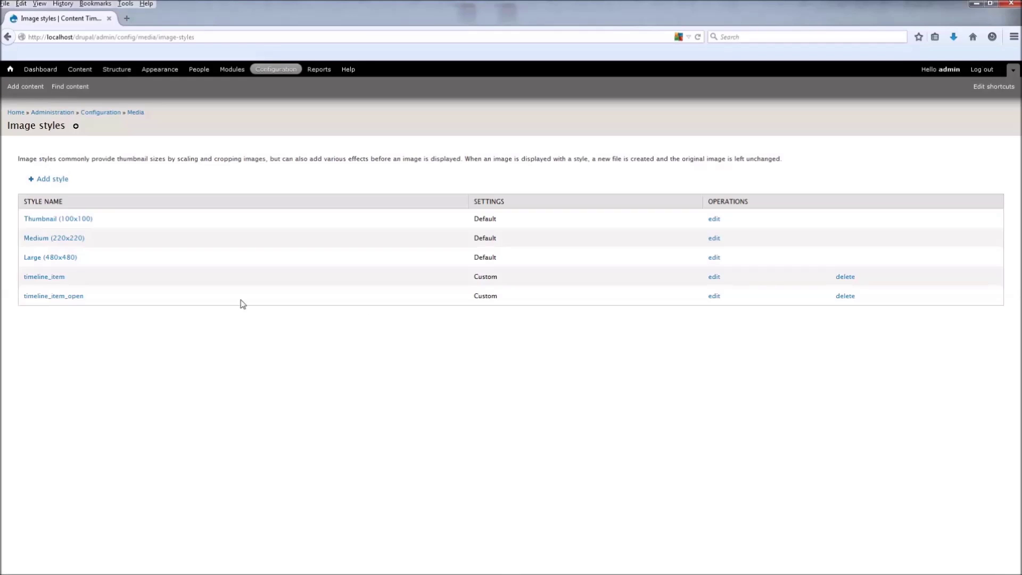
{"action": "left_click_drag", "start_coordinate": [79, 283], "coordinate": [27, 281]}
{"action": "left_click_drag", "start_coordinate": [101, 297], "coordinate": [69, 348]}
{"action": "left_click", "coordinate": [72, 349]}
{"action": "left_click", "coordinate": [117, 69]}
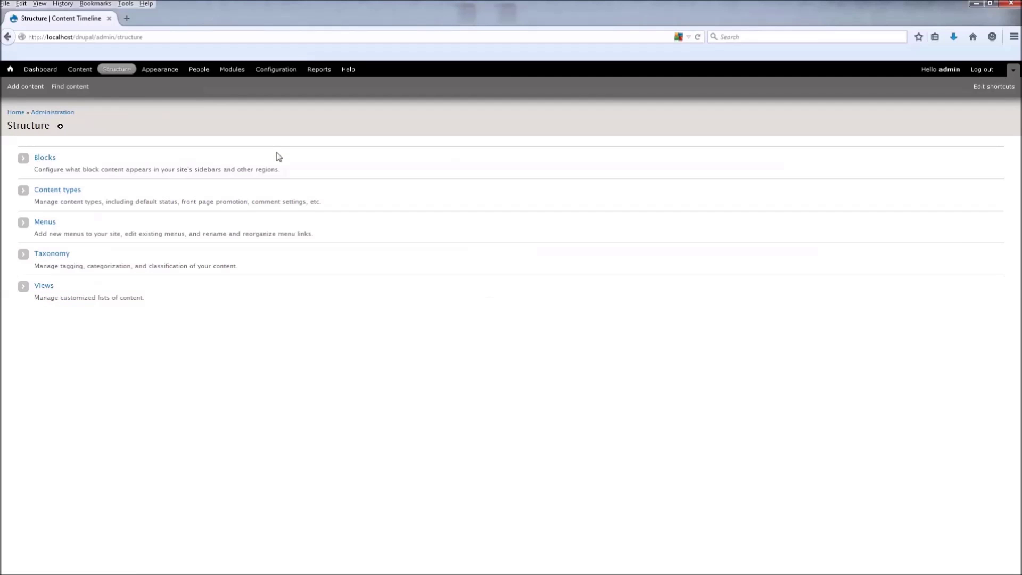
- Find the Timeline view and its /timeline path in the Views list, then go home
{"action": "left_click", "coordinate": [43, 287]}
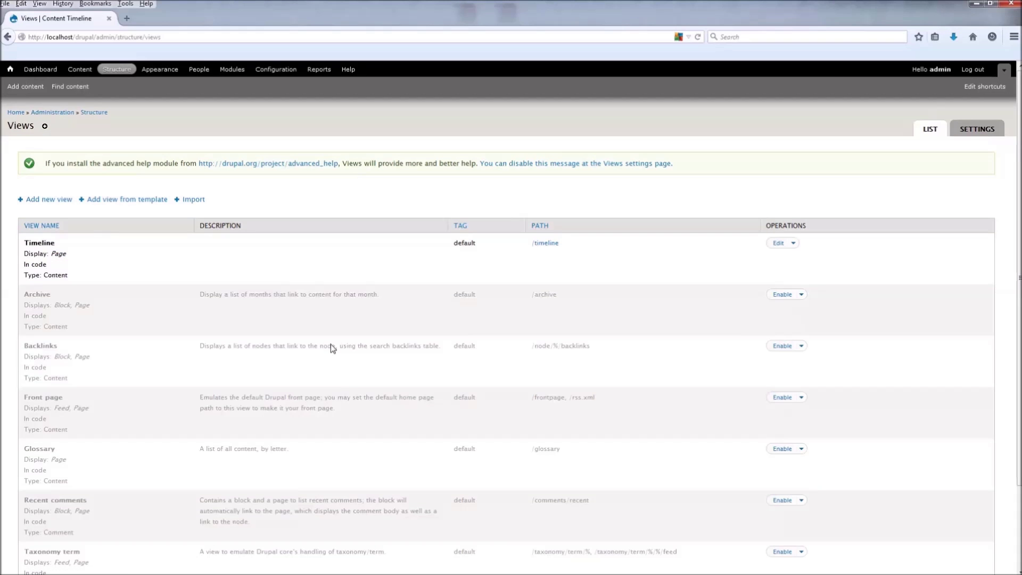
{"action": "left_click_drag", "start_coordinate": [40, 246], "coordinate": [23, 245]}
{"action": "left_click", "coordinate": [38, 245]}
{"action": "left_click_drag", "start_coordinate": [563, 245], "coordinate": [531, 246]}
{"action": "left_click", "coordinate": [633, 268]}
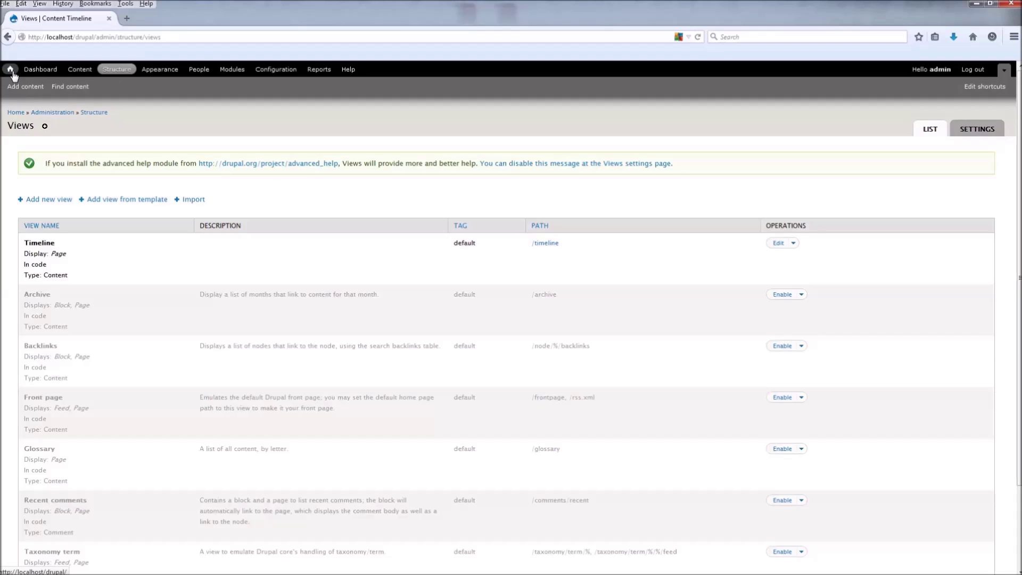
{"action": "left_click", "coordinate": [11, 69]}
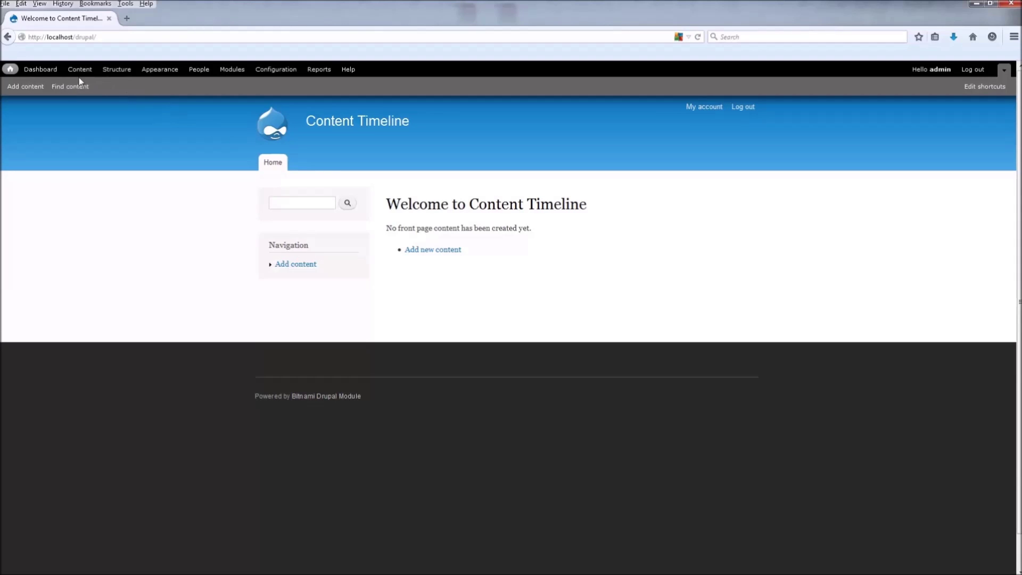
- Start a Timeline item titled 'Sample item title', filling Item Title and Item Text 'Some text...'
{"action": "left_click", "coordinate": [29, 91]}
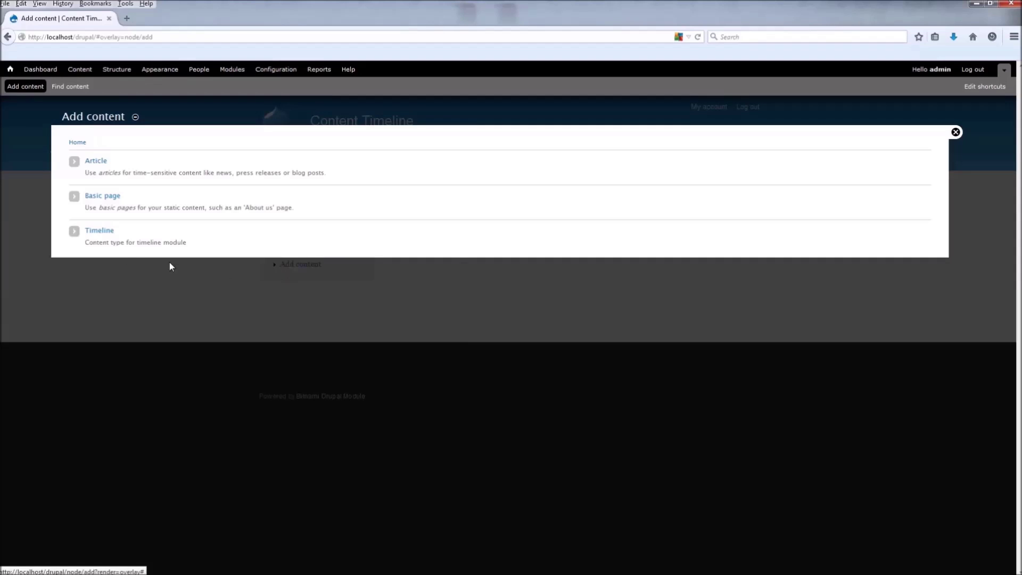
{"action": "left_click", "coordinate": [99, 232]}
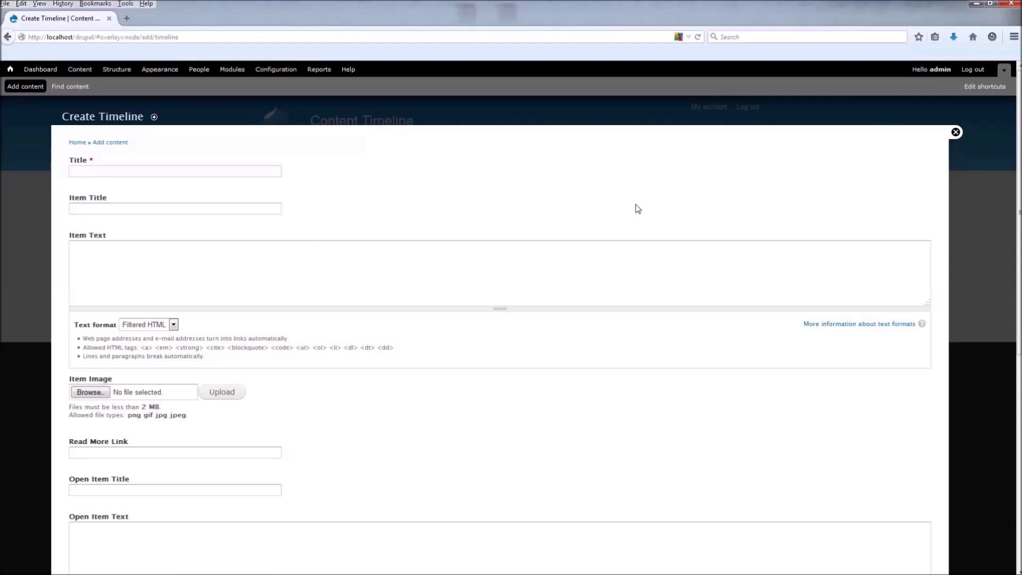
{"action": "type", "text": "le item title"}
{"action": "left_click", "coordinate": [250, 208]}
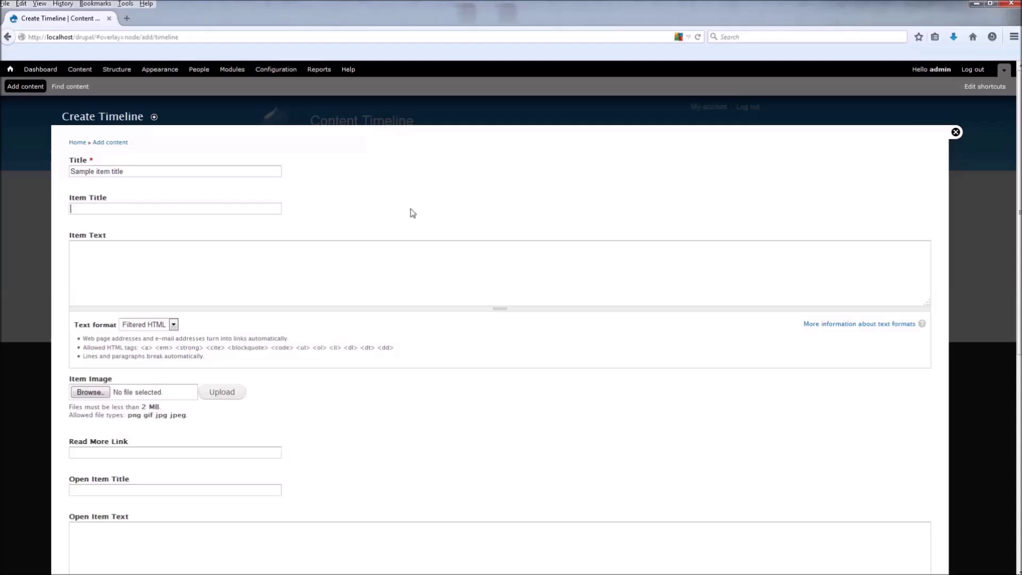
{"action": "left_click", "coordinate": [388, 259]}
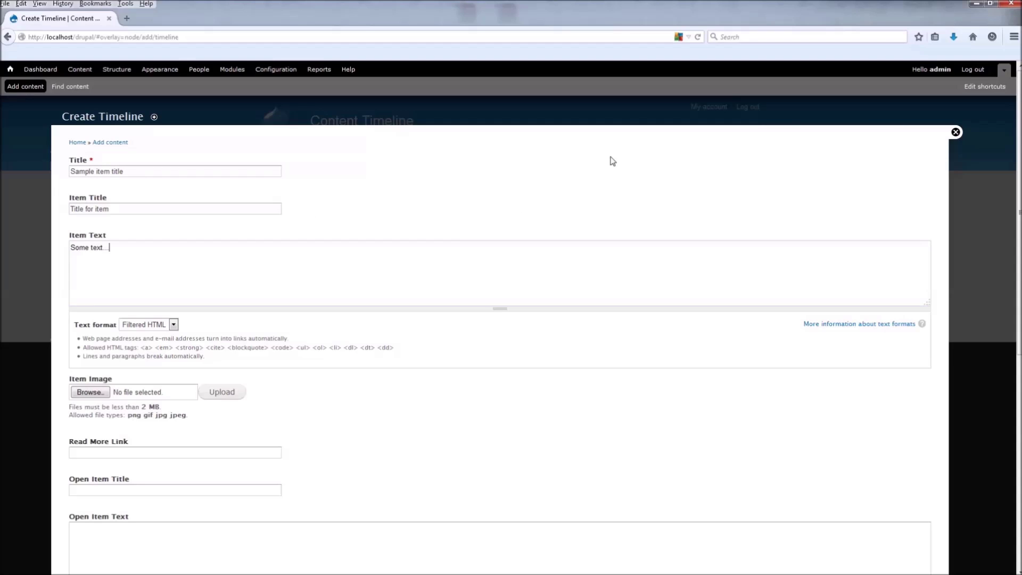
{"action": "scroll", "coordinate": [317, 331], "scroll_direction": "down", "scroll_amount": 3}
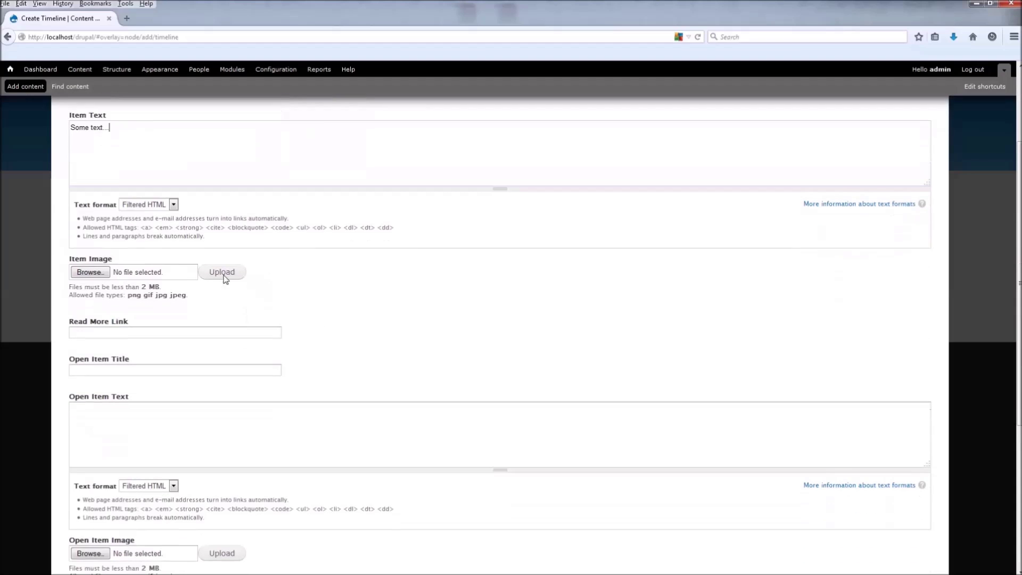
- Upload bxp32288h.jpg from D:\PICTURE2\01 HRANA\ART as the Item Image
{"action": "left_click", "coordinate": [89, 270]}
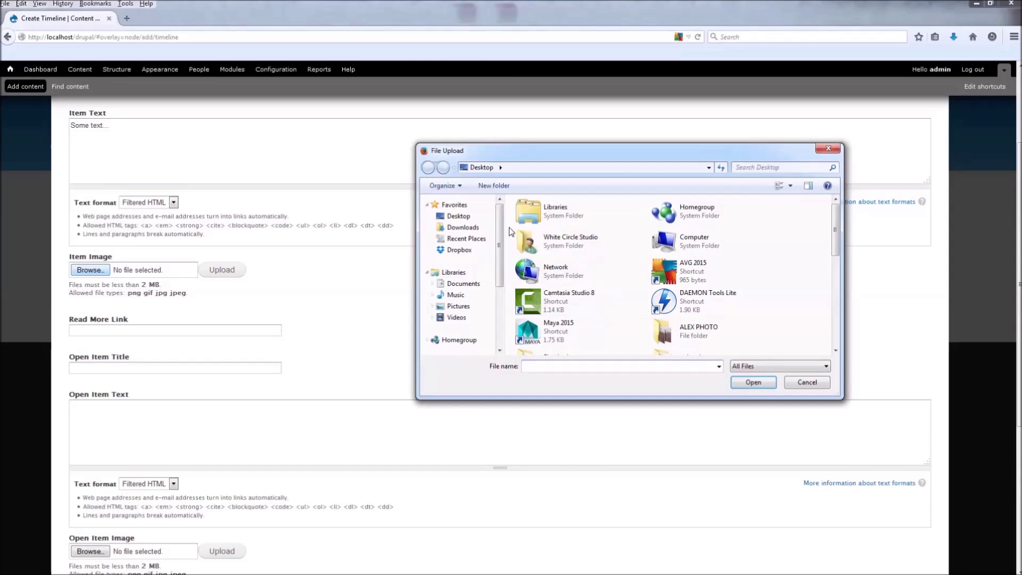
{"action": "scroll", "coordinate": [499, 231], "scroll_direction": "down", "scroll_amount": 3}
{"action": "left_click", "coordinate": [466, 300]}
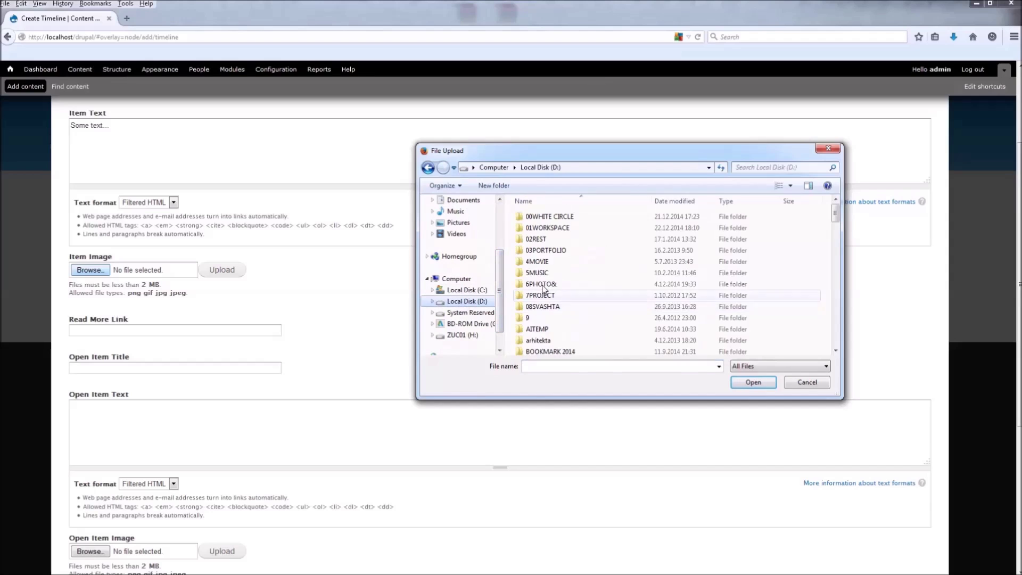
{"action": "left_click_drag", "start_coordinate": [835, 214], "coordinate": [836, 239]}
{"action": "double_click", "coordinate": [567, 277]}
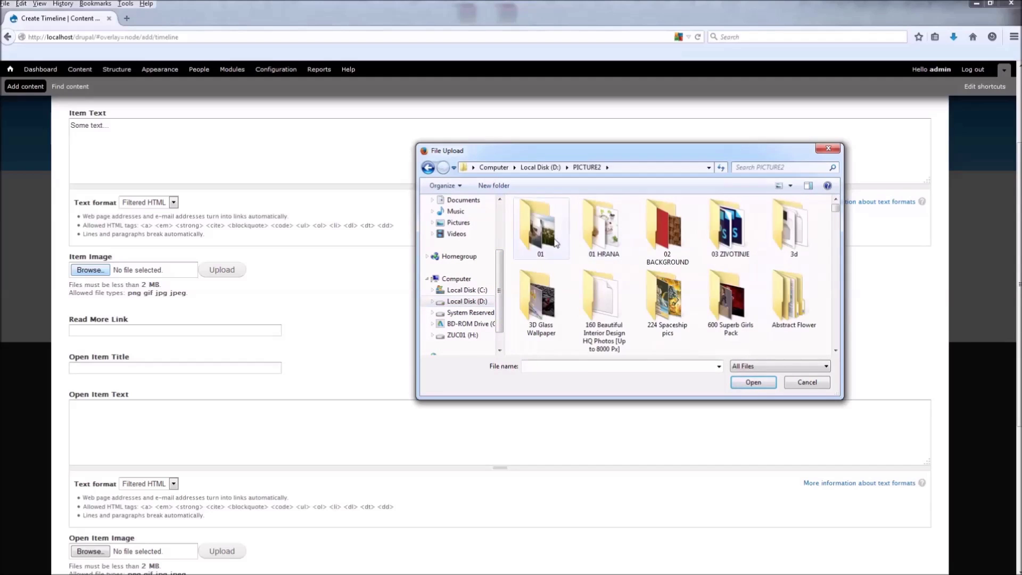
{"action": "double_click", "coordinate": [604, 241]}
{"action": "double_click", "coordinate": [597, 235]}
{"action": "left_click", "coordinate": [533, 234]}
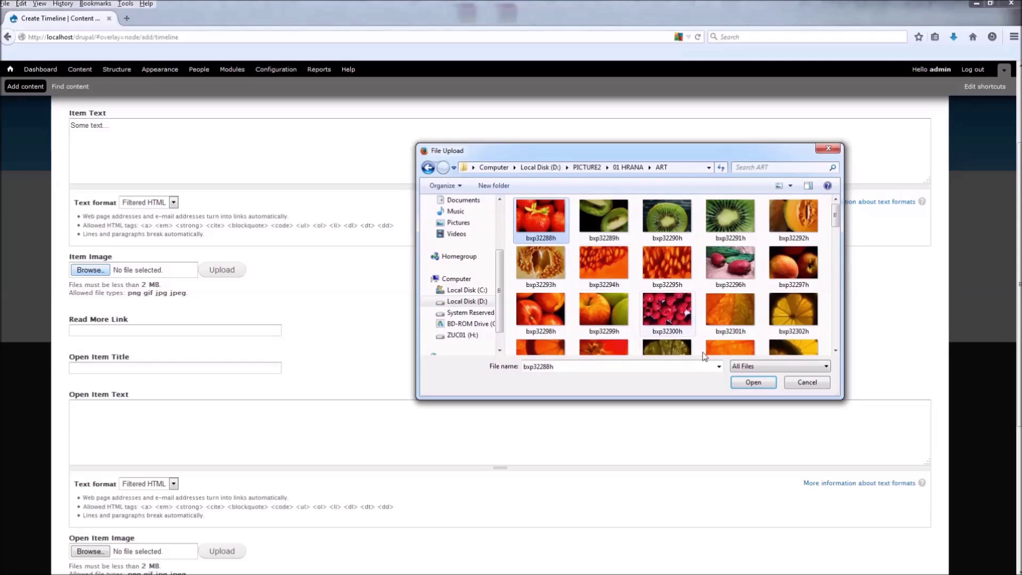
{"action": "left_click", "coordinate": [753, 382]}
{"action": "left_click", "coordinate": [223, 270]}
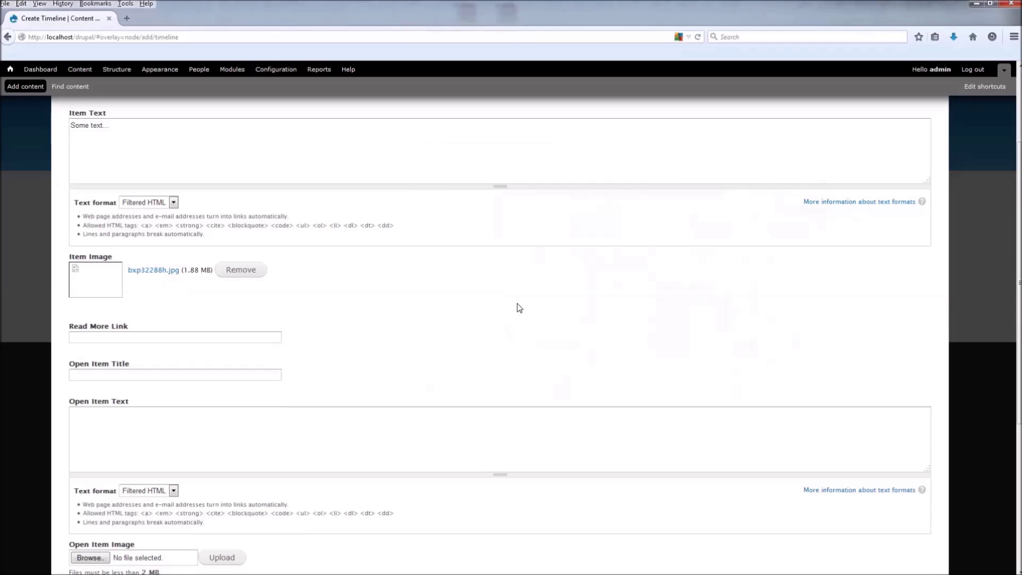
- Fill Open Item Title 'open item' and the Open Item Text, then save the timeline item
{"action": "scroll", "coordinate": [392, 326], "scroll_direction": "down", "scroll_amount": 2}
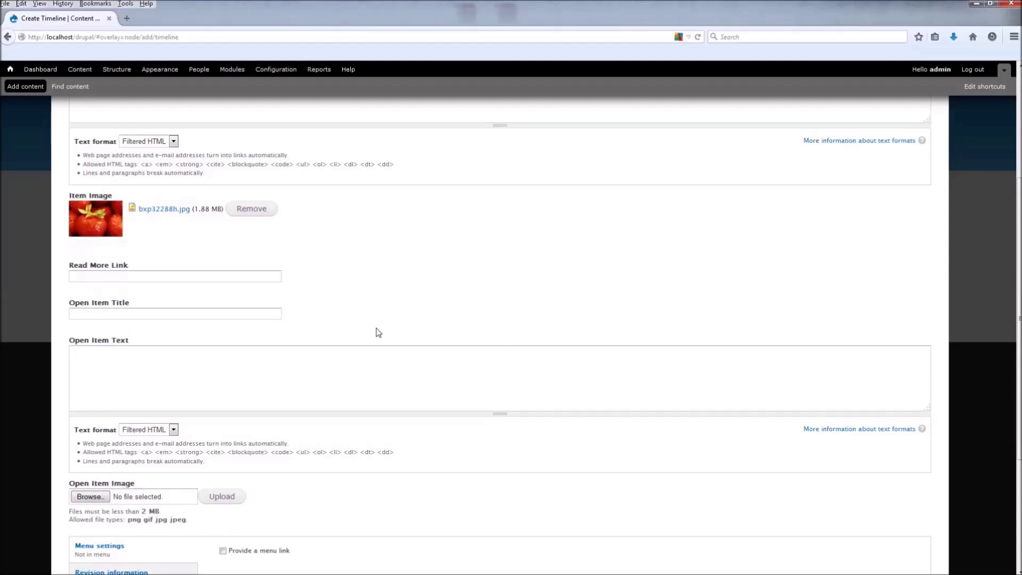
{"action": "scroll", "coordinate": [91, 278], "scroll_direction": "down", "scroll_amount": 2}
{"action": "left_click_drag", "start_coordinate": [74, 204], "coordinate": [135, 206]}
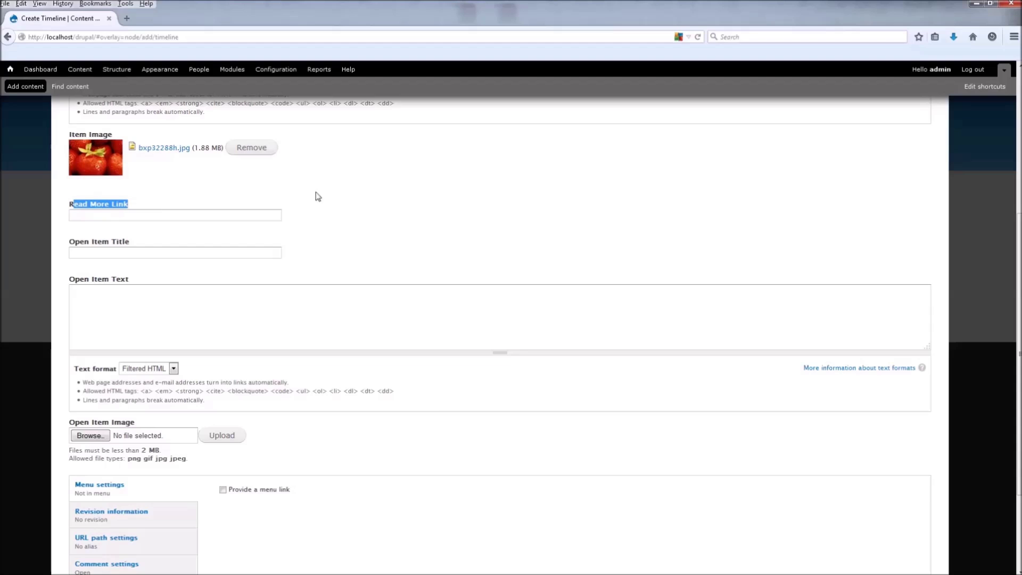
{"action": "left_click", "coordinate": [452, 257]}
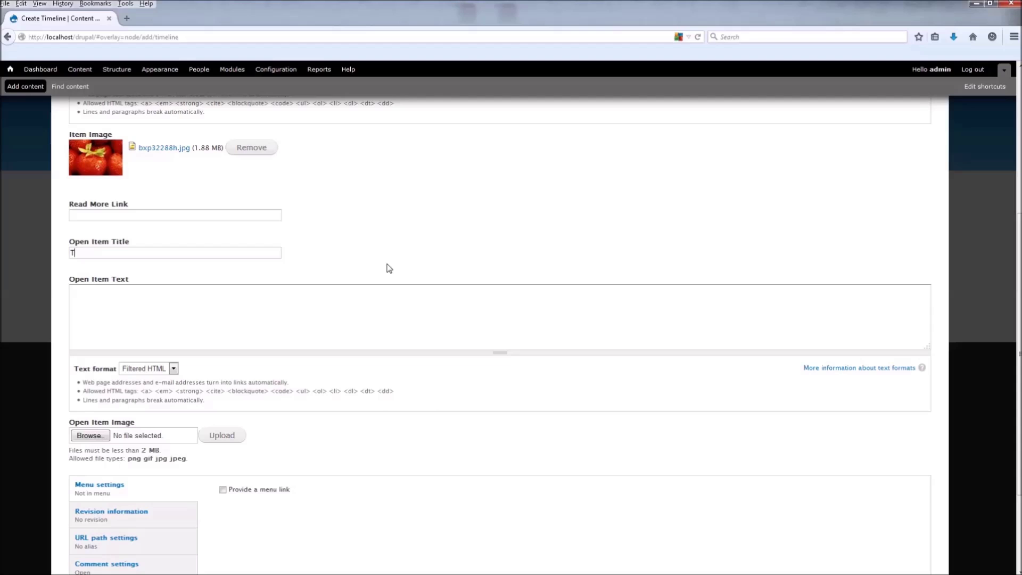
{"action": "type", "text": "open item"}
{"action": "left_click", "coordinate": [388, 296]}
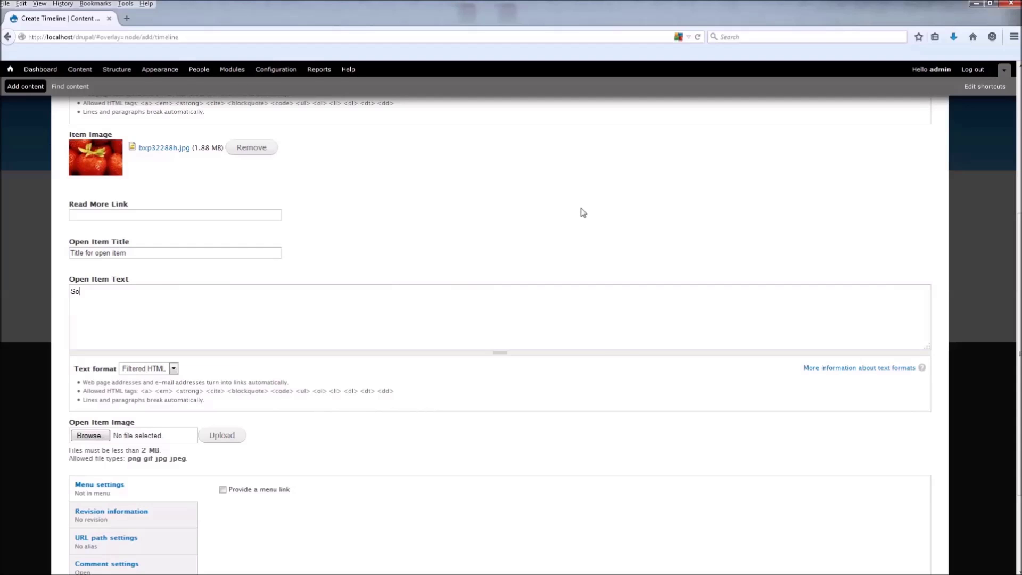
{"action": "scroll", "coordinate": [344, 345], "scroll_direction": "down", "scroll_amount": 3}
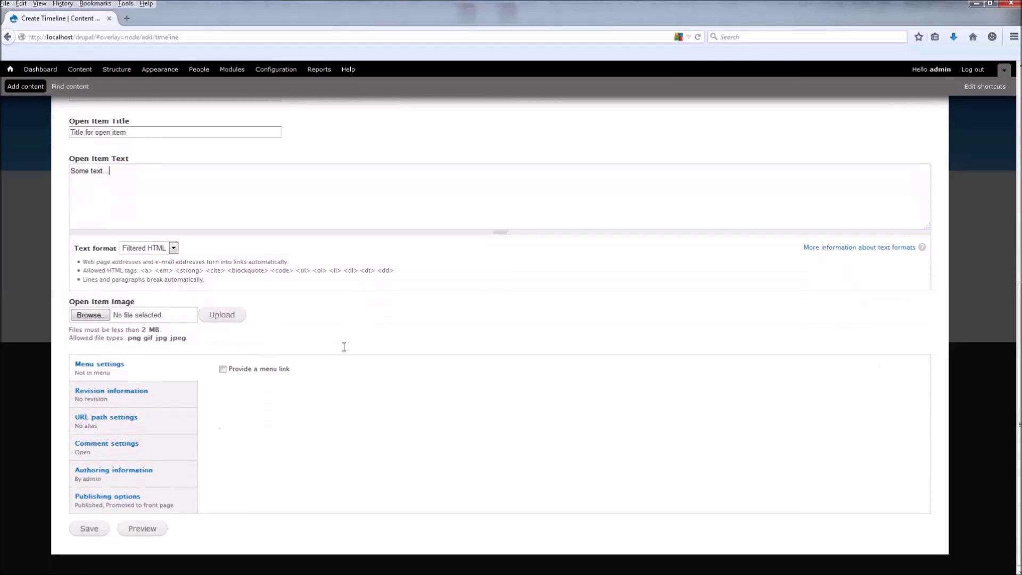
{"action": "left_click_drag", "start_coordinate": [138, 301], "coordinate": [74, 303]}
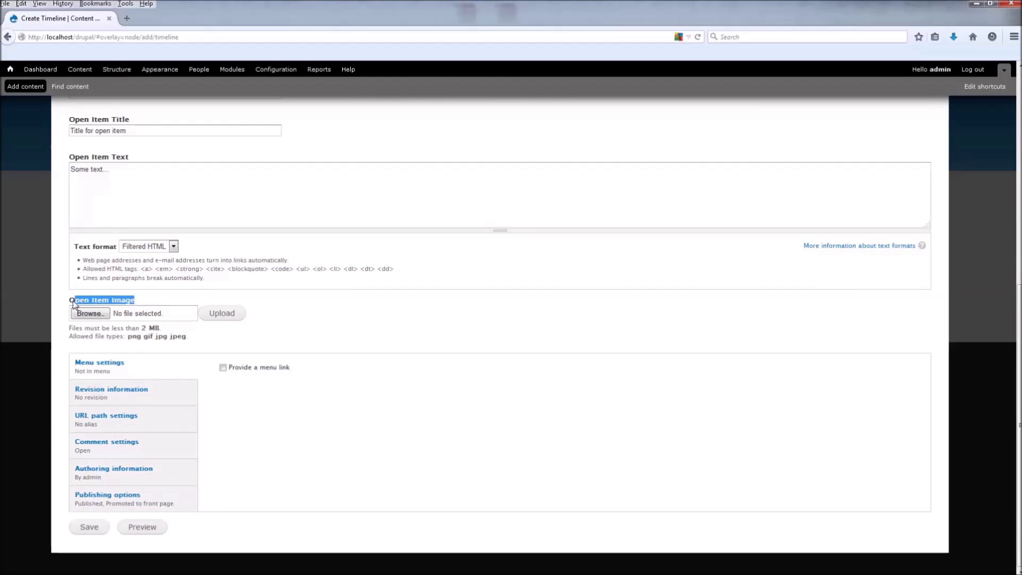
{"action": "left_click", "coordinate": [290, 302]}
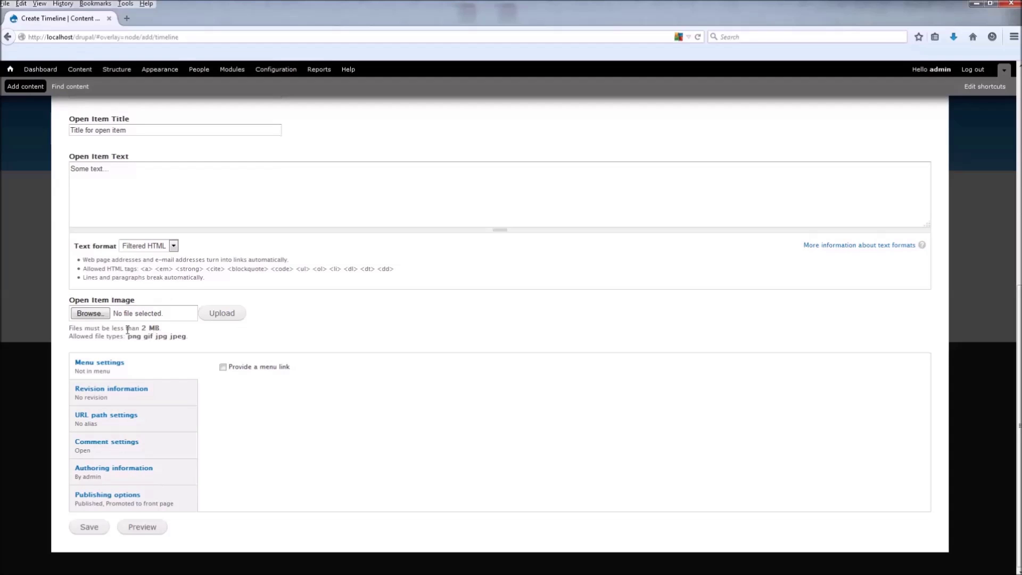
{"action": "left_click", "coordinate": [89, 527]}
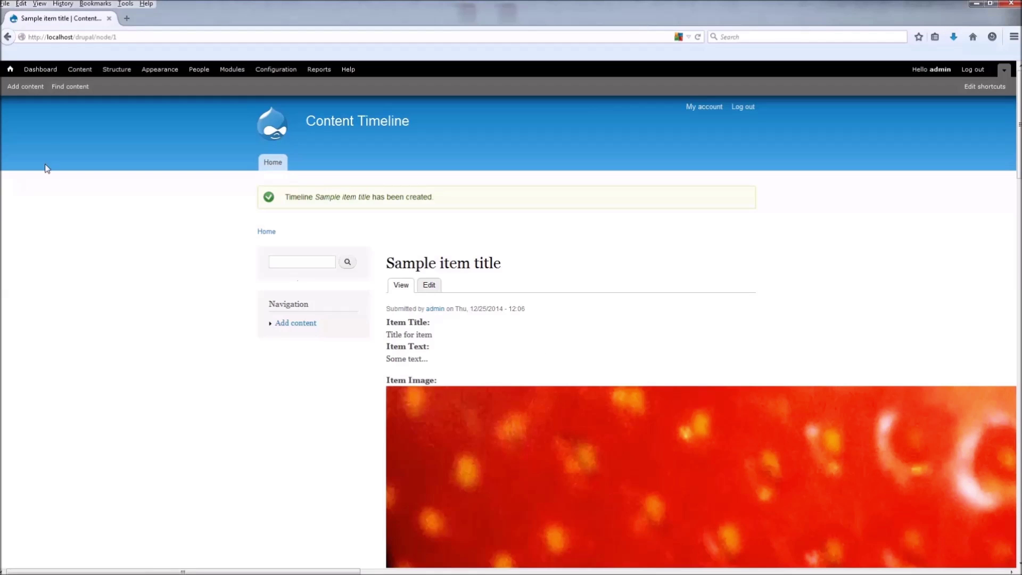
{"action": "left_click", "coordinate": [20, 88]}
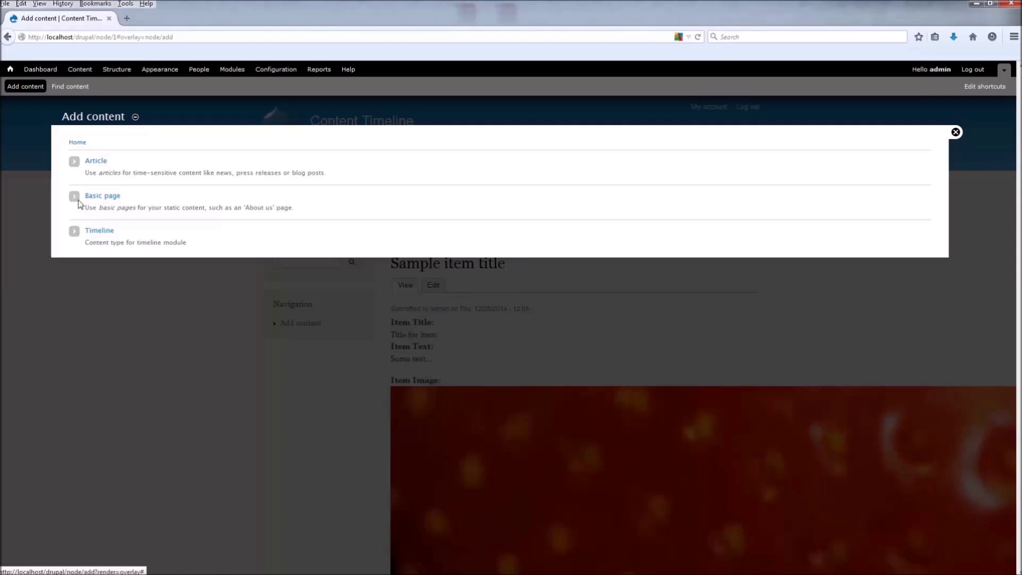
- Start a Timeline item 'Another item' with Item Title 'Title', text 'Text...', and image bxp32295h.jpg
{"action": "left_click", "coordinate": [99, 230]}
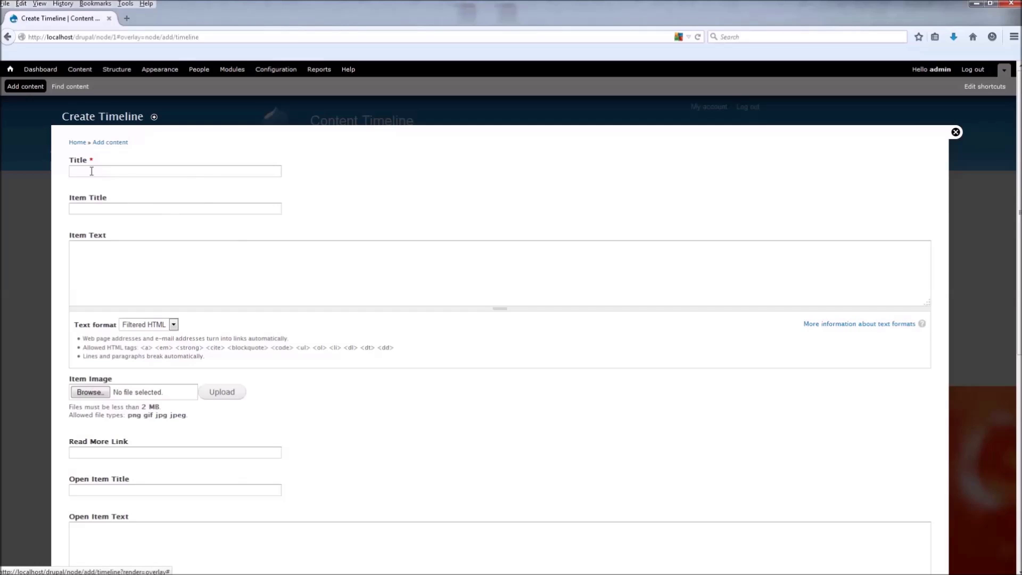
{"action": "type", "text": "Another item"}
{"action": "key", "text": "Tab"}
{"action": "type", "text": "Title"}
{"action": "key", "text": "Tab"}
{"action": "type", "text": "Text..."}
{"action": "scroll", "coordinate": [67, 352], "scroll_direction": "down", "scroll_amount": 2}
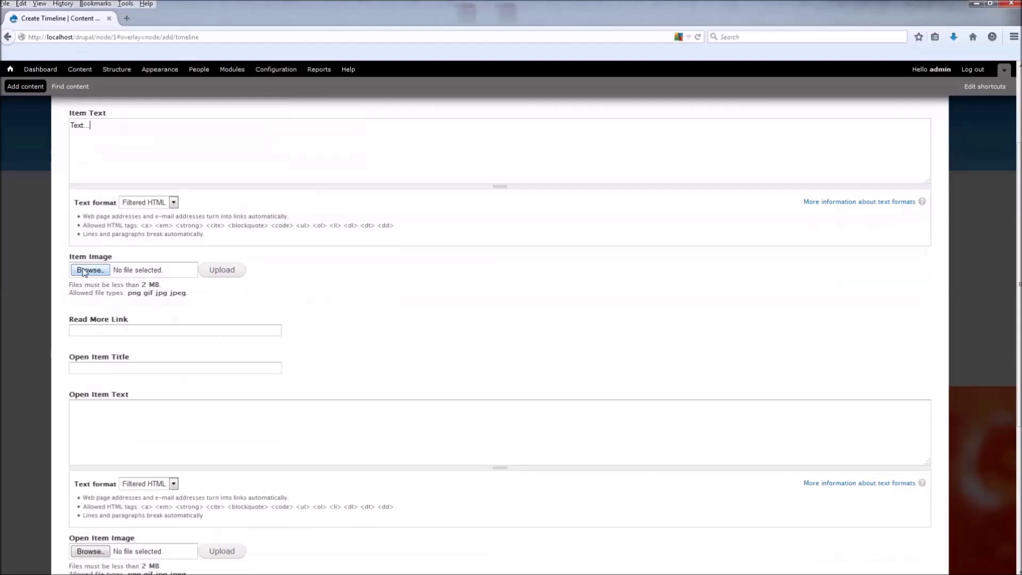
{"action": "left_click", "coordinate": [89, 269]}
{"action": "key", "text": "Return"}
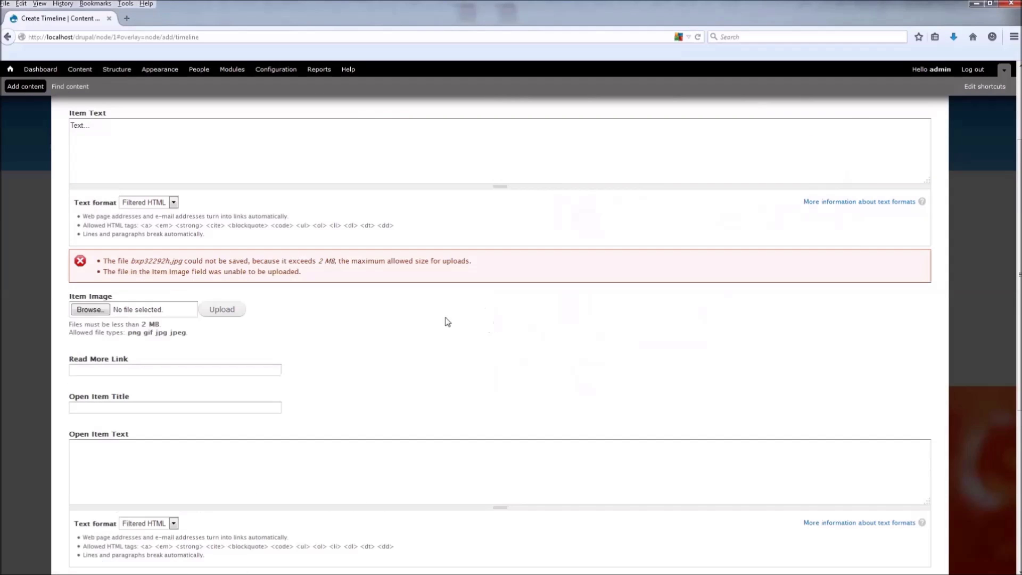
{"action": "left_click", "coordinate": [179, 314]}
{"action": "left_click", "coordinate": [668, 266]}
{"action": "key", "text": "Return"}
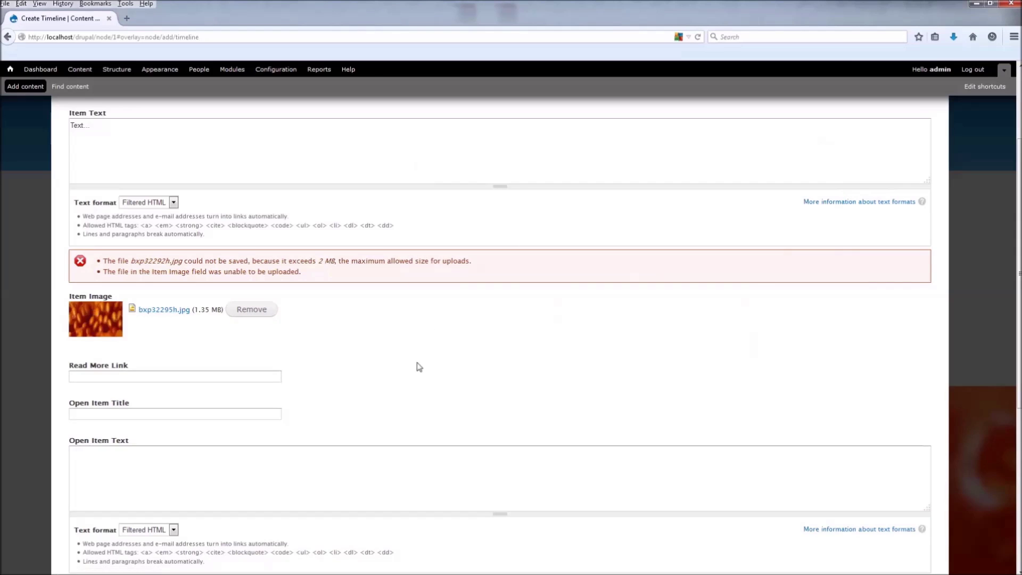
- Add Open Item text 'Some text' and the bxp32295h.jpg open-item image, then save the item
{"action": "scroll", "coordinate": [438, 360], "scroll_direction": "down", "scroll_amount": 2}
{"action": "left_click", "coordinate": [155, 291]}
{"action": "left_click", "coordinate": [166, 357]}
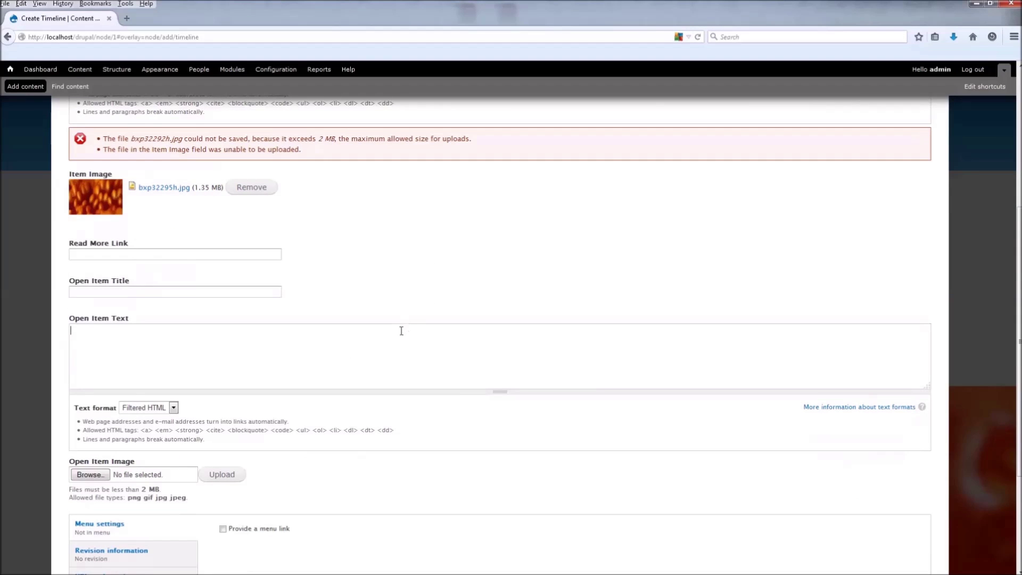
{"action": "scroll", "coordinate": [403, 327], "scroll_direction": "down", "scroll_amount": 1}
{"action": "type", "text": "Some text"}
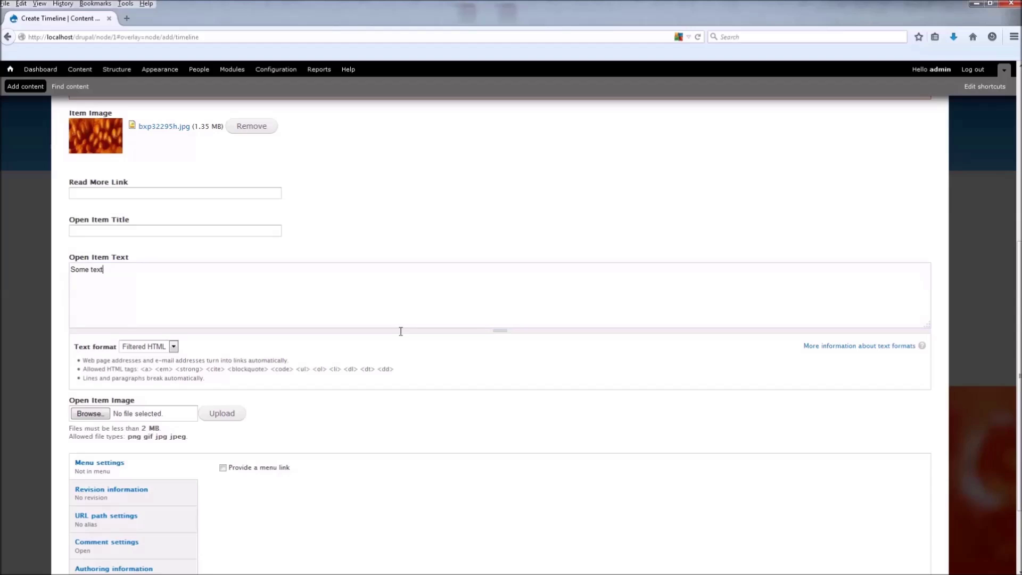
{"action": "scroll", "coordinate": [402, 343], "scroll_direction": "down", "scroll_amount": 2}
{"action": "left_click", "coordinate": [173, 313]}
{"action": "double_click", "coordinate": [667, 261]}
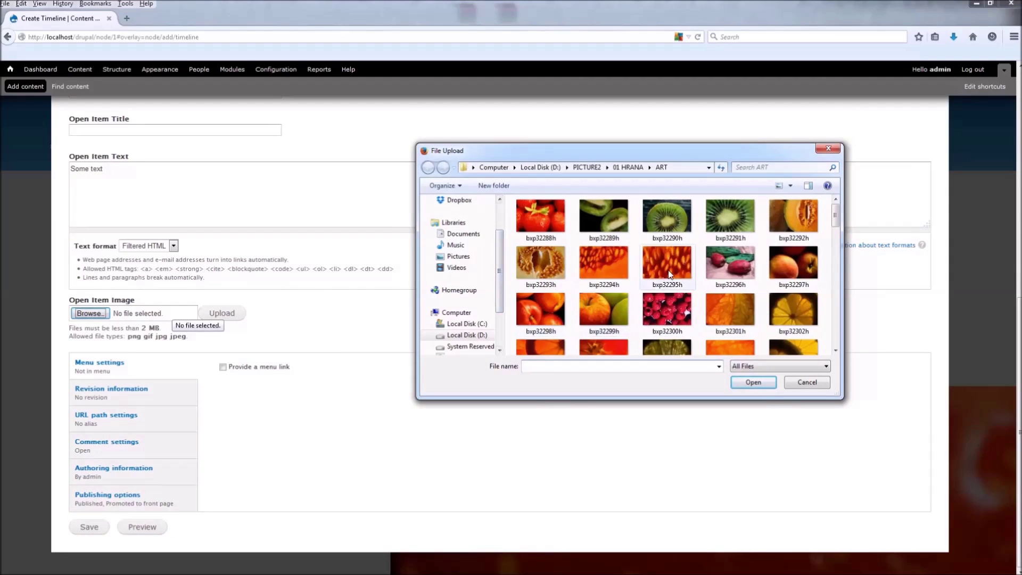
{"action": "left_click", "coordinate": [222, 313]}
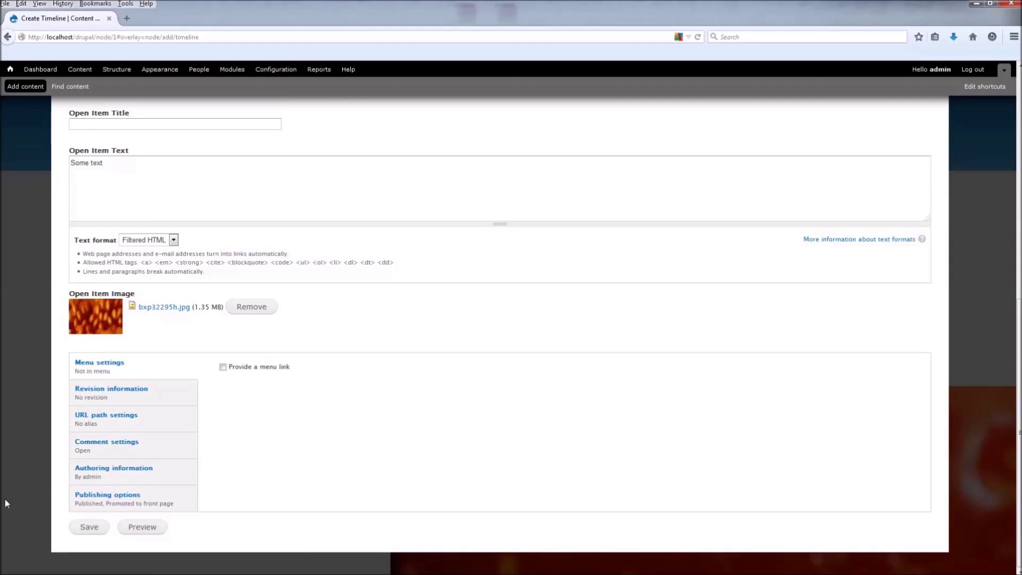
{"action": "left_click", "coordinate": [89, 527]}
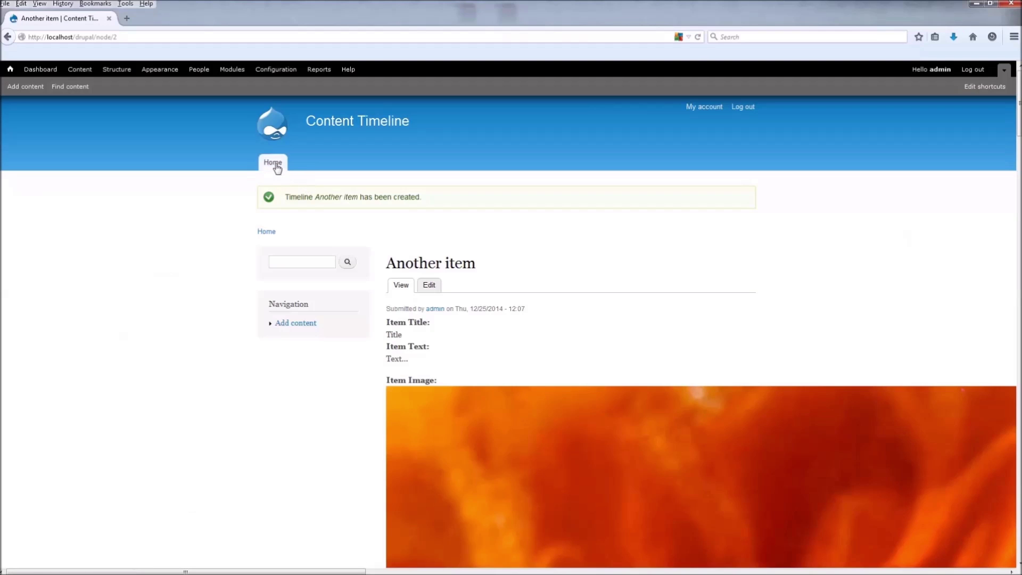
{"action": "left_click", "coordinate": [276, 166]}
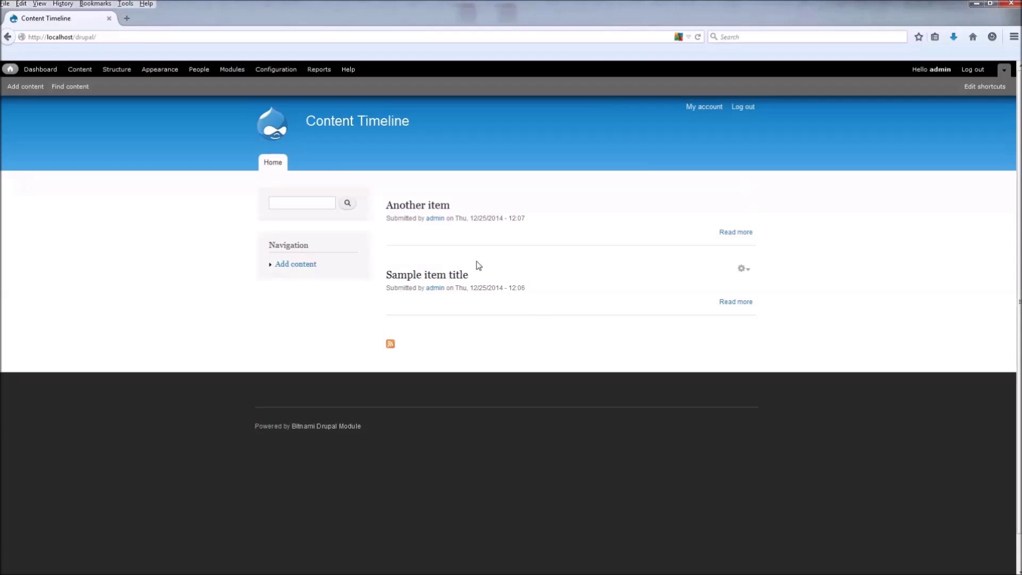
- Go to Structure > Views to list the site's views, including Timeline
{"action": "left_click", "coordinate": [125, 74]}
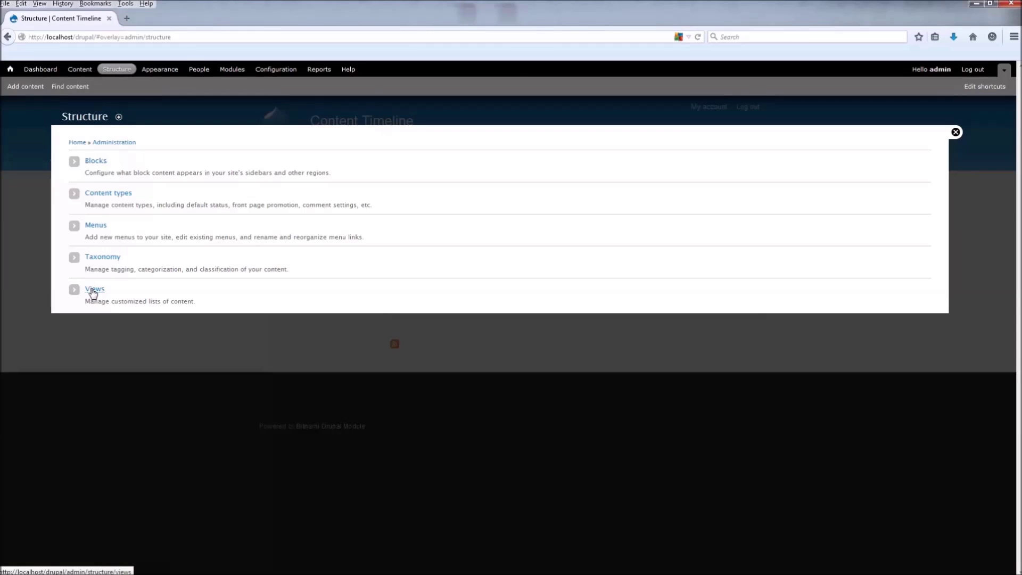
{"action": "left_click", "coordinate": [95, 290]}
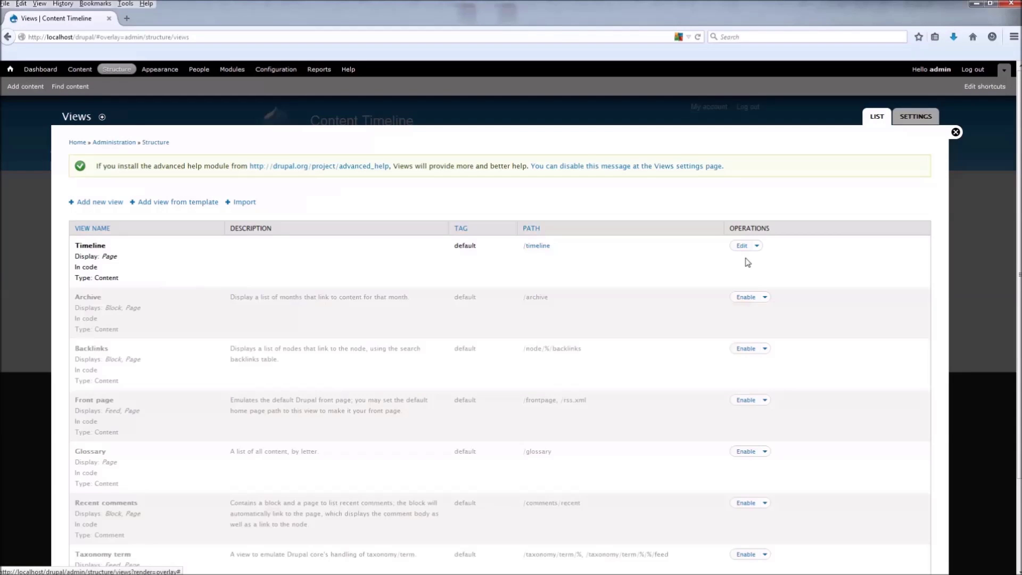
- Edit the Timeline view, check its /timeline path without changes, and open Home in a new tab
{"action": "left_click", "coordinate": [745, 246]}
{"action": "scroll", "coordinate": [200, 303], "scroll_direction": "down", "scroll_amount": 1}
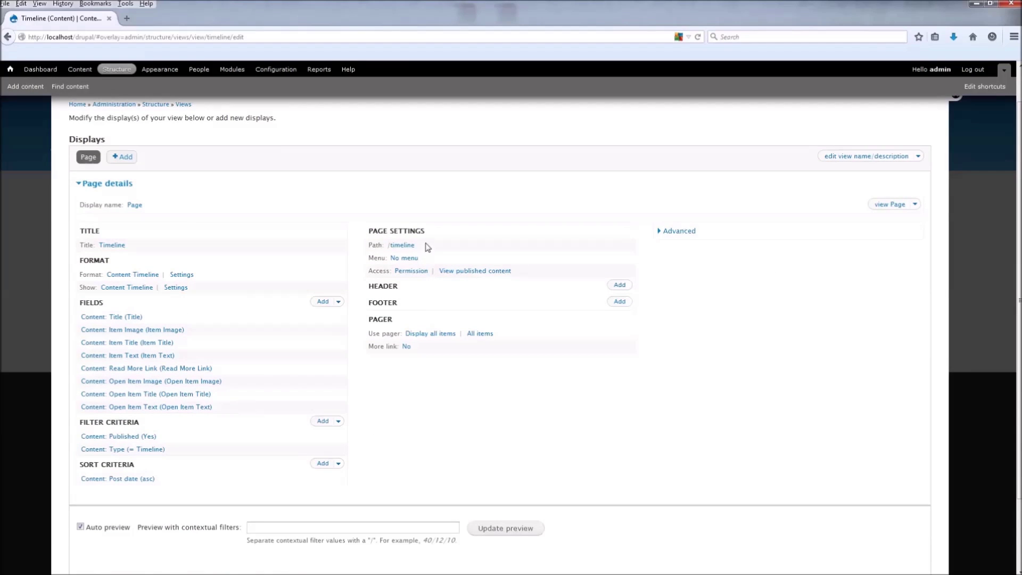
{"action": "left_click_drag", "start_coordinate": [420, 249], "coordinate": [392, 249]}
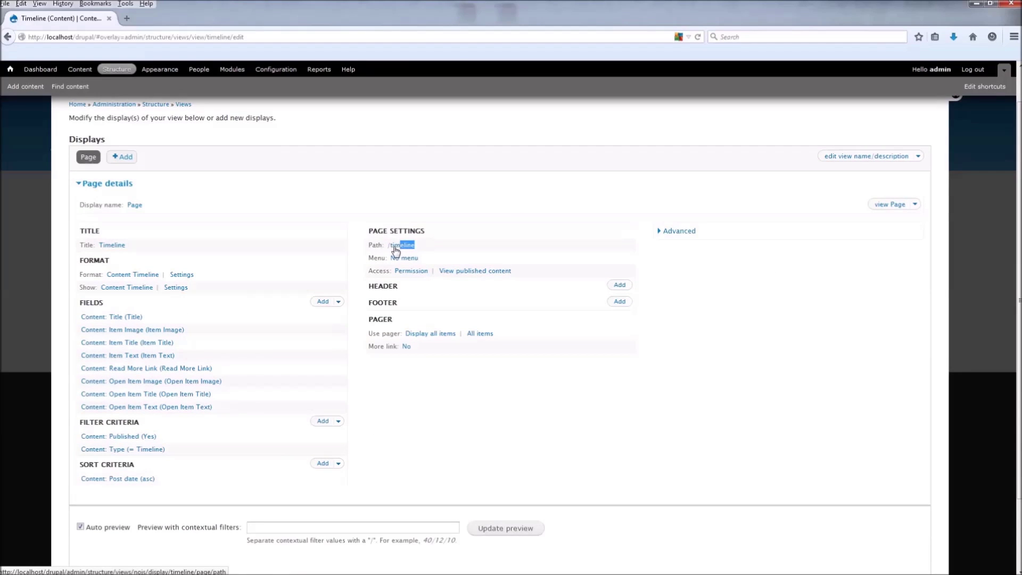
{"action": "left_click", "coordinate": [389, 251]}
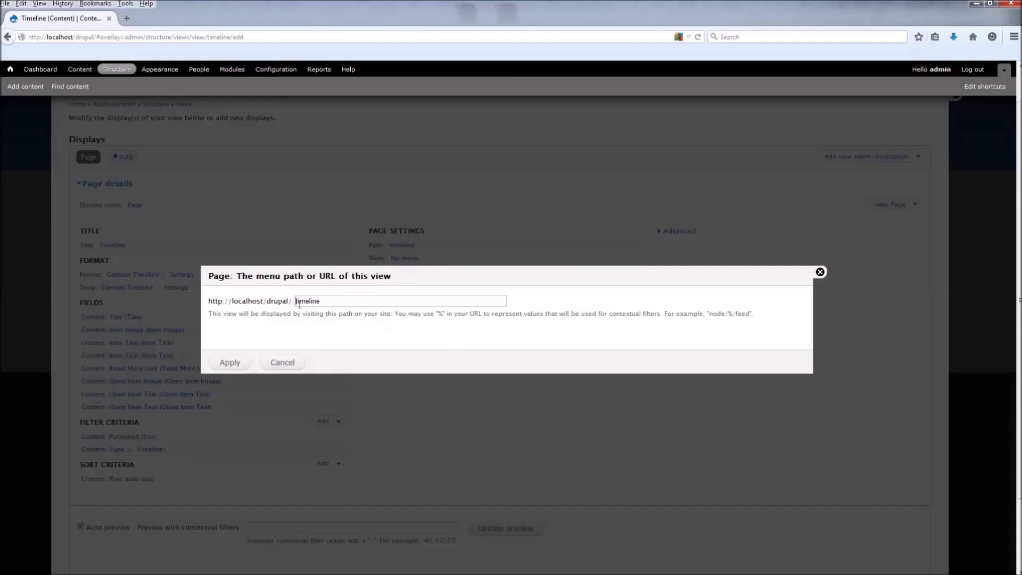
{"action": "key", "text": "ctrl+a"}
{"action": "left_click", "coordinate": [319, 354]}
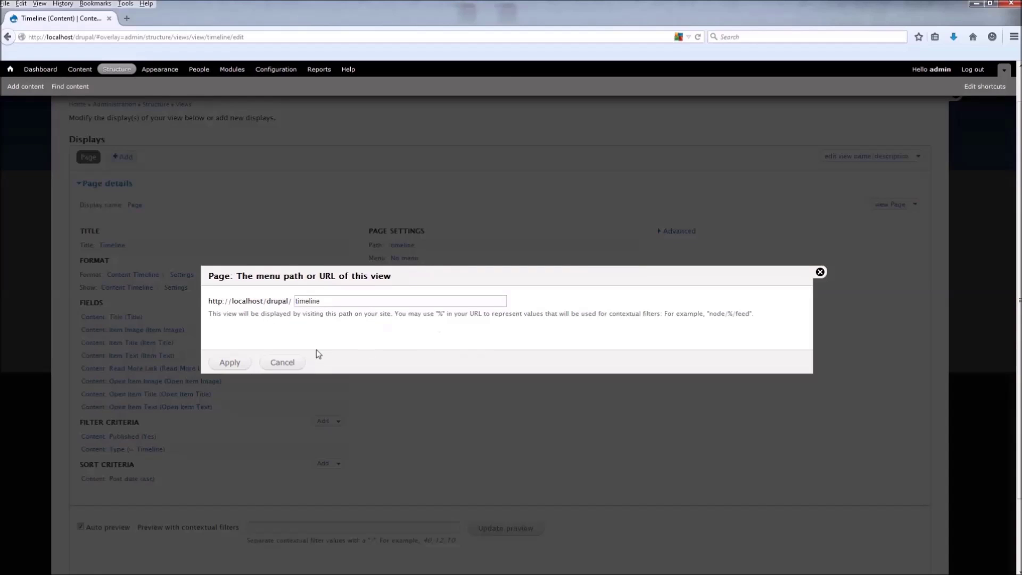
{"action": "left_click", "coordinate": [284, 364]}
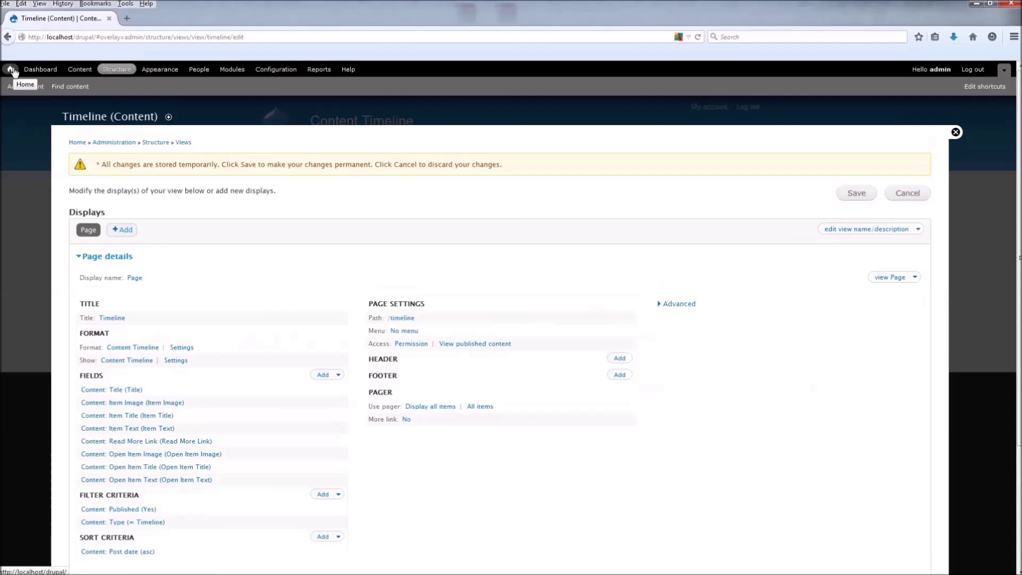
{"action": "right_click", "coordinate": [13, 71]}
{"action": "left_click", "coordinate": [40, 79]}
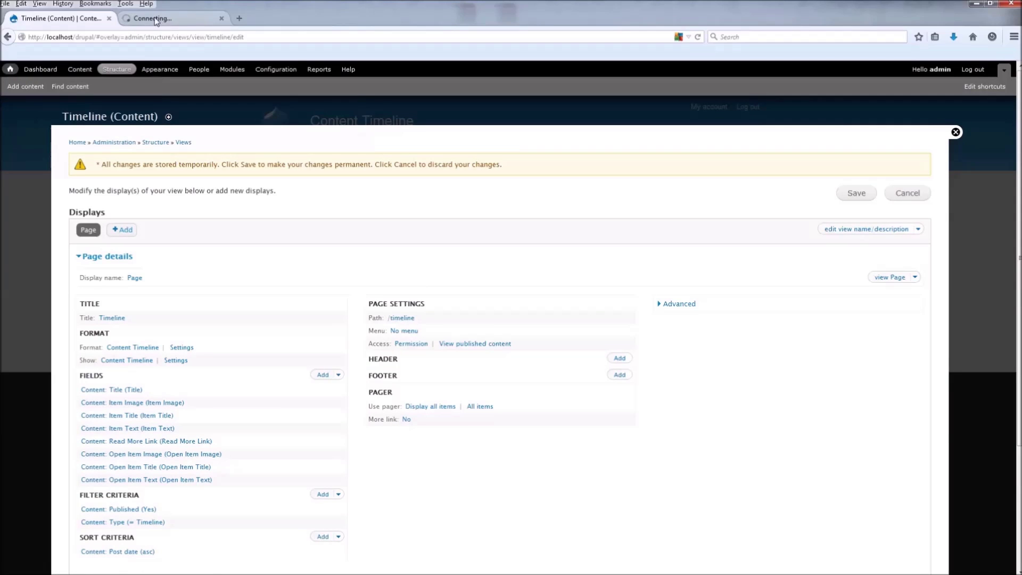
- Load /timeline in the new tab and drag the December 2014 item cards to test the carousel
{"action": "left_click", "coordinate": [156, 19]}
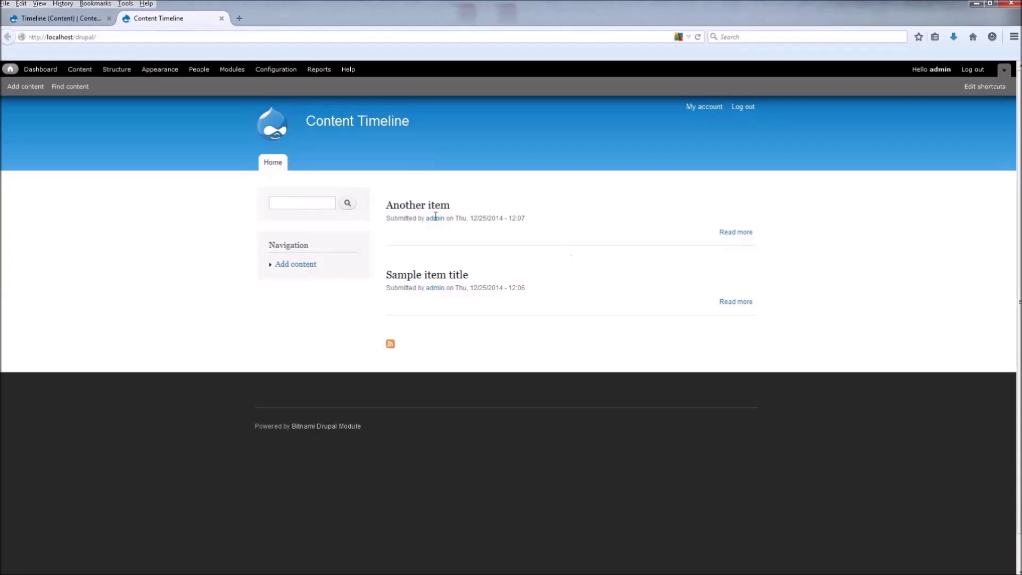
{"action": "left_click", "coordinate": [106, 37]}
{"action": "left_click", "coordinate": [109, 37]}
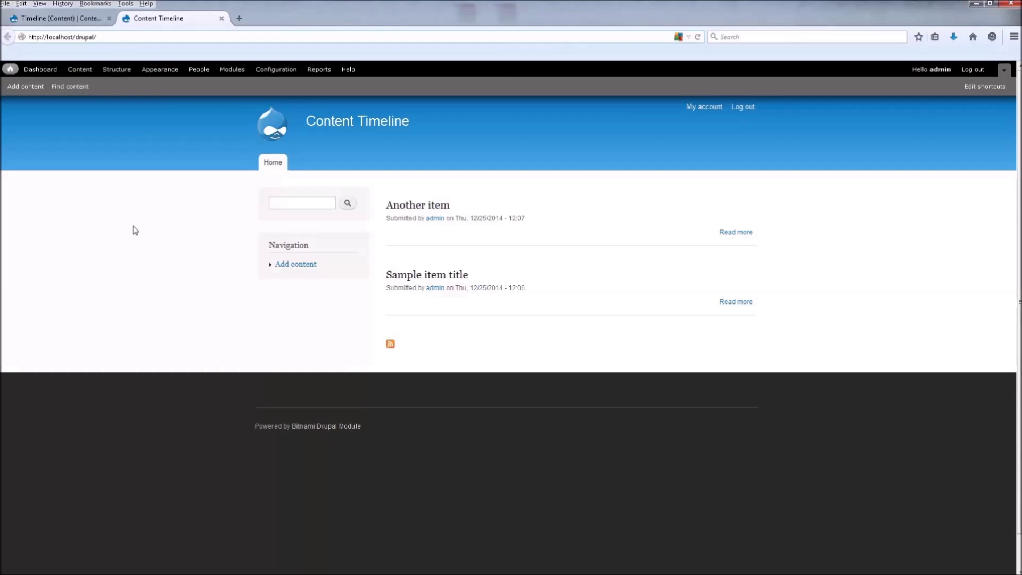
{"action": "type", "text": "timeline"}
{"action": "key", "text": "Return"}
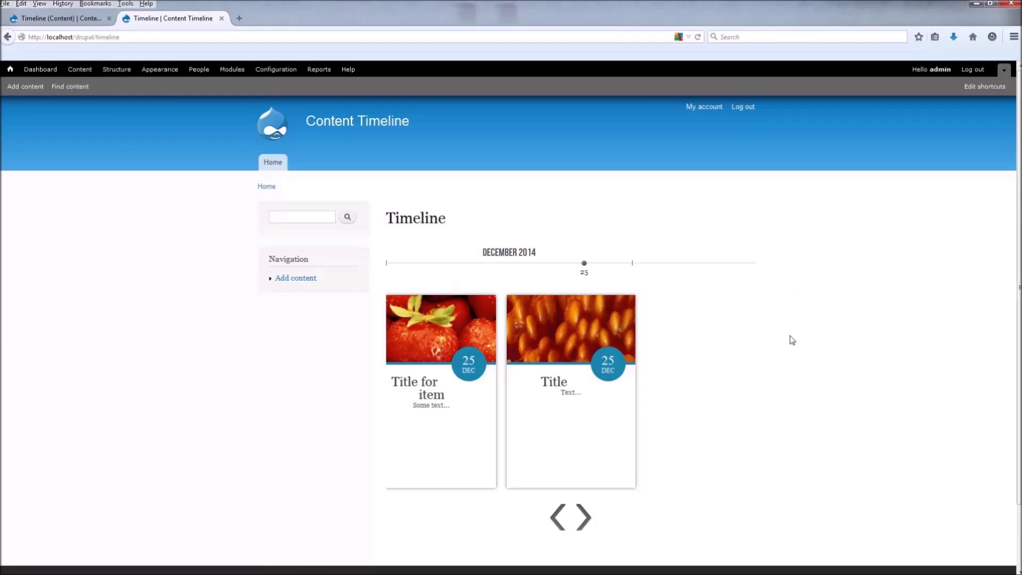
{"action": "scroll", "coordinate": [672, 371], "scroll_direction": "down", "scroll_amount": 3}
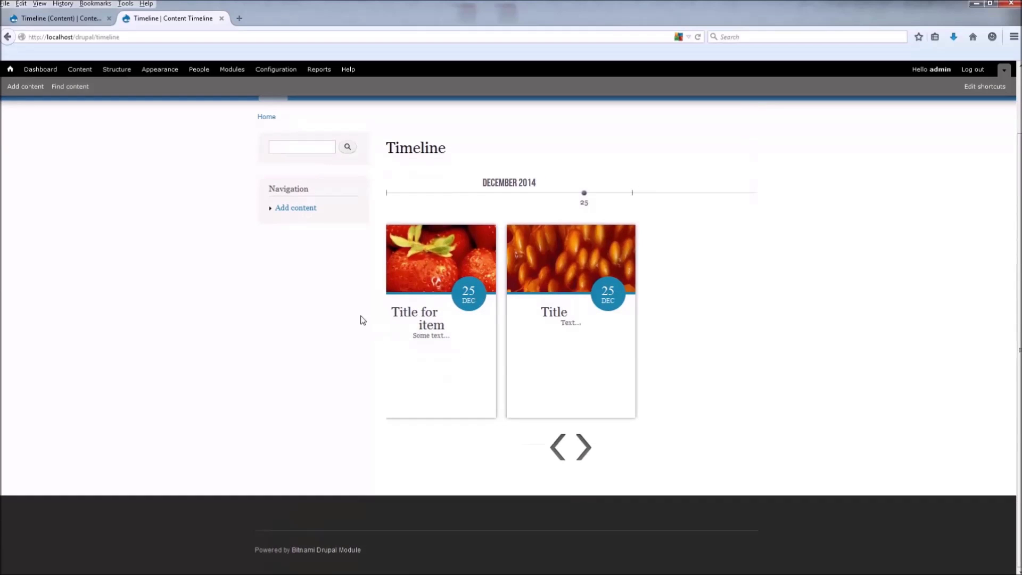
{"action": "mouse_move", "coordinate": [446, 376]}
{"action": "left_mouse_down"}
{"action": "mouse_move", "coordinate": [732, 372]}
{"action": "mouse_move", "coordinate": [454, 360]}
{"action": "left_mouse_up"}
{"action": "left_click", "coordinate": [58, 23]}
- Back in the Timeline view editor, bring up the Content Timeline format settings
{"action": "scroll", "coordinate": [273, 194], "scroll_direction": "down", "scroll_amount": 1}
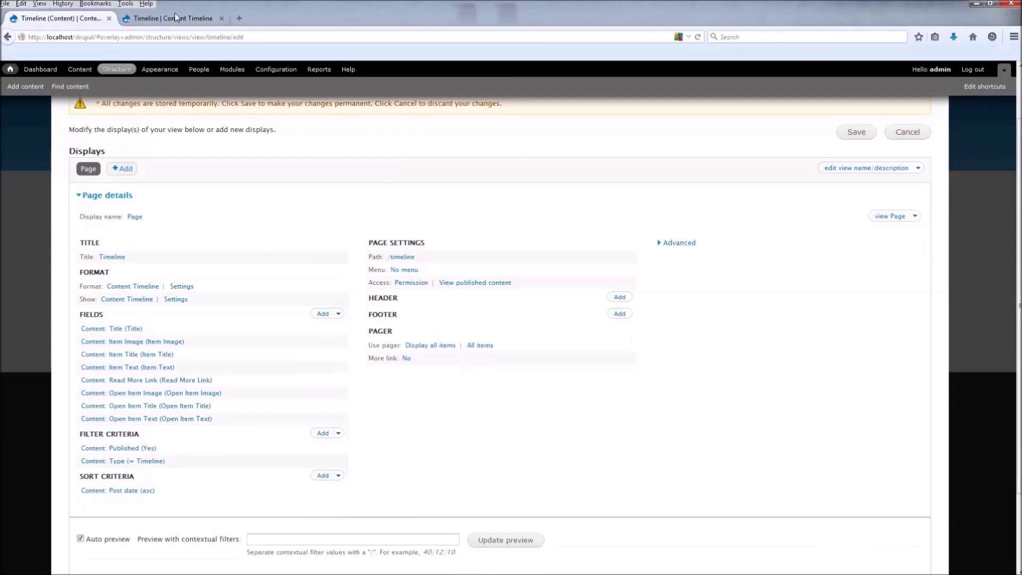
{"action": "left_click", "coordinate": [177, 16]}
{"action": "left_click", "coordinate": [51, 19]}
{"action": "left_click", "coordinate": [181, 287]}
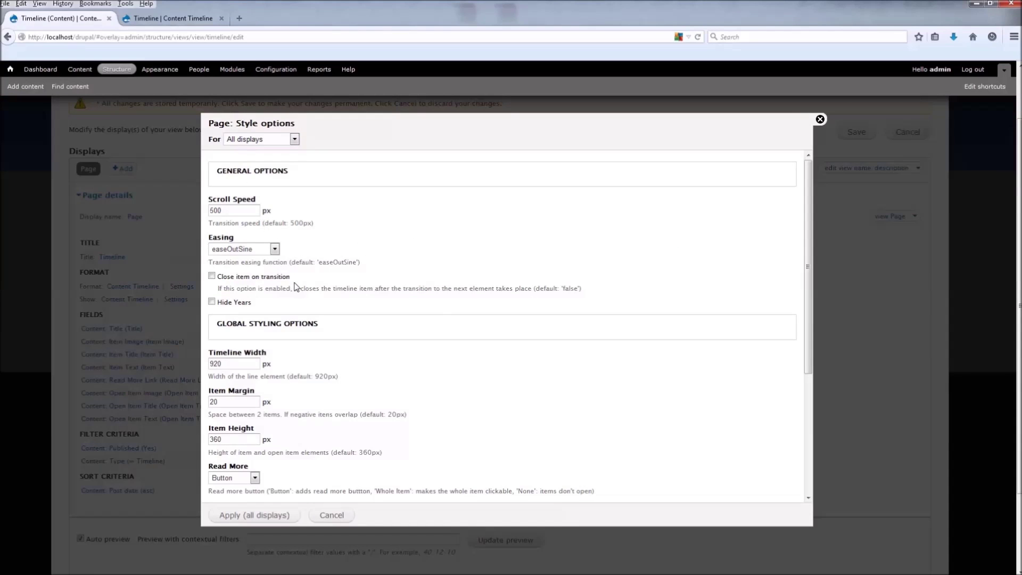
{"action": "scroll", "coordinate": [240, 244], "scroll_direction": "down", "scroll_amount": 3}
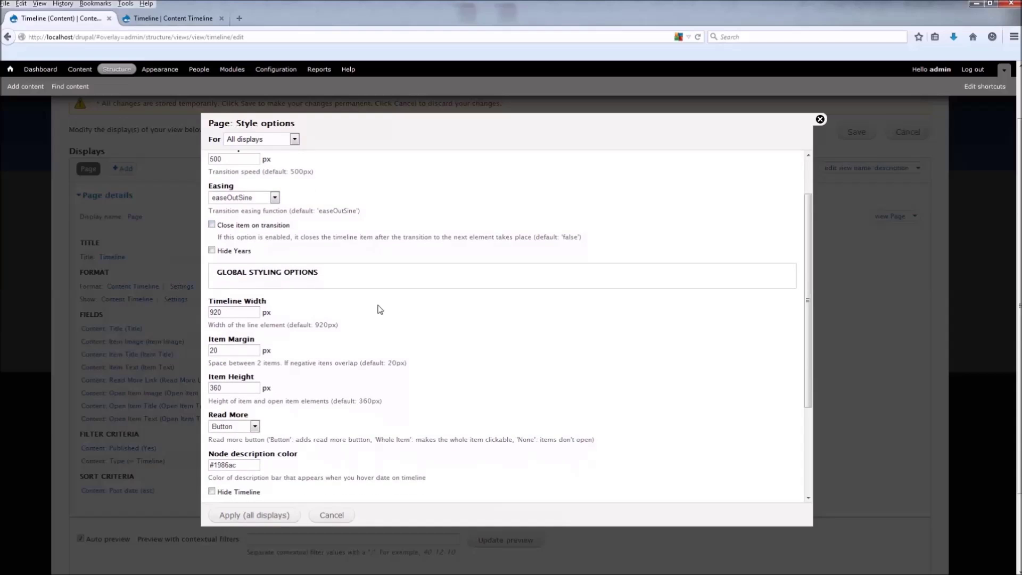
{"action": "scroll", "coordinate": [370, 317], "scroll_direction": "down", "scroll_amount": 3}
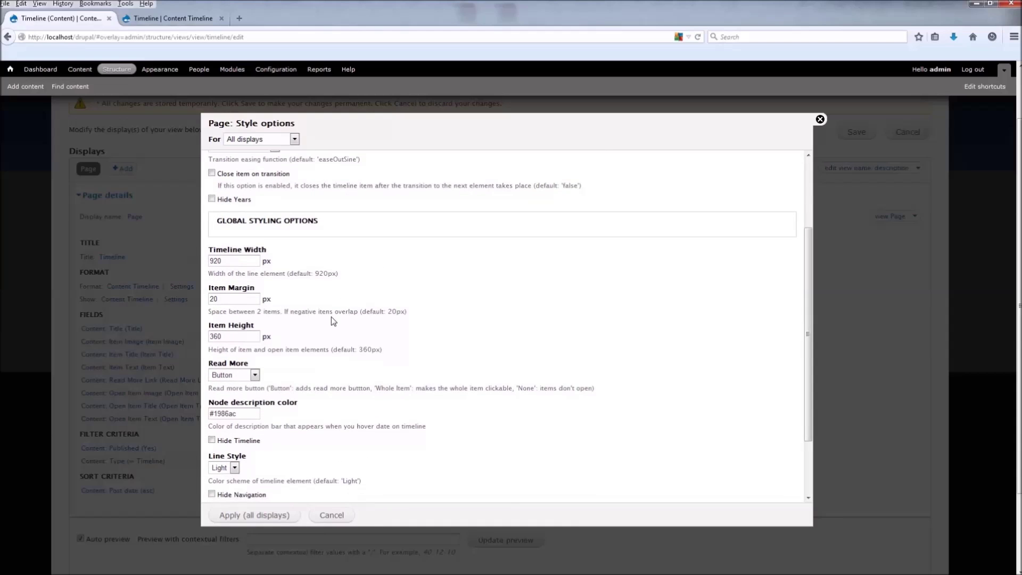
{"action": "scroll", "coordinate": [317, 314], "scroll_direction": "down", "scroll_amount": 3}
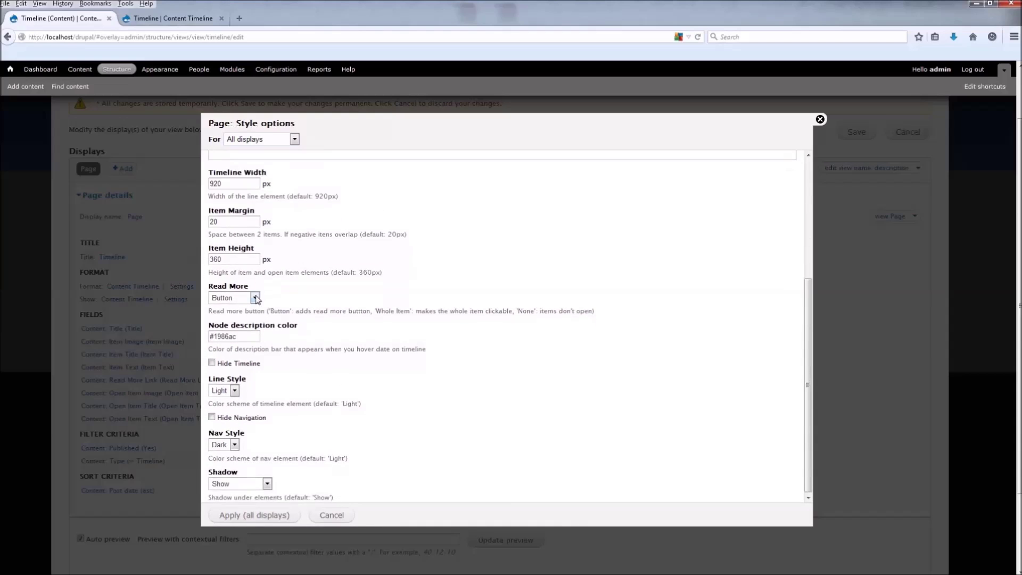
{"action": "scroll", "coordinate": [305, 307], "scroll_direction": "down", "scroll_amount": 2}
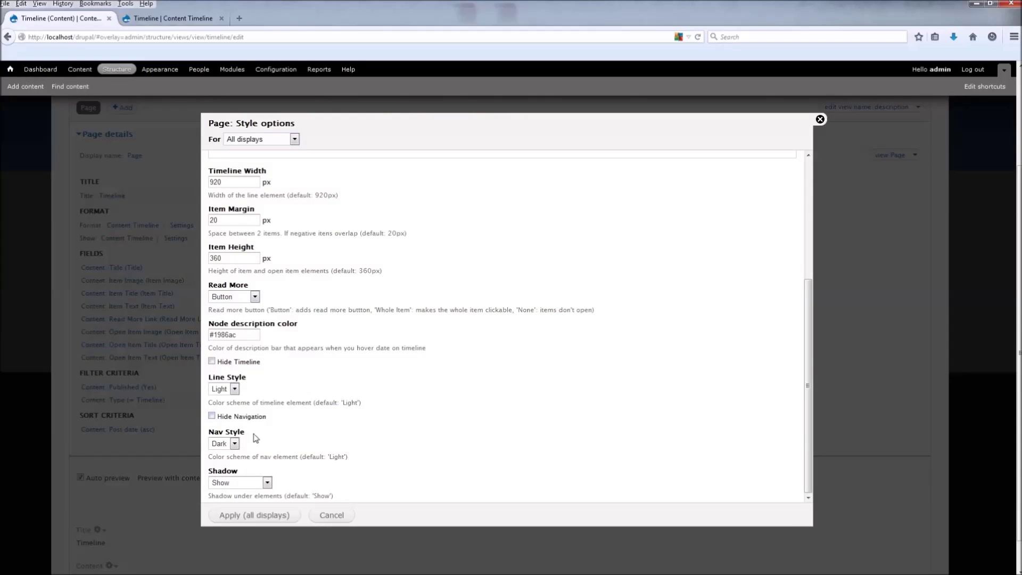
- Set Nav Style and Line Style to Flat, keep Shadow on Show, and apply to all displays
{"action": "left_click", "coordinate": [228, 446]}
{"action": "left_click", "coordinate": [233, 454]}
{"action": "left_click", "coordinate": [231, 389]}
{"action": "left_click", "coordinate": [226, 400]}
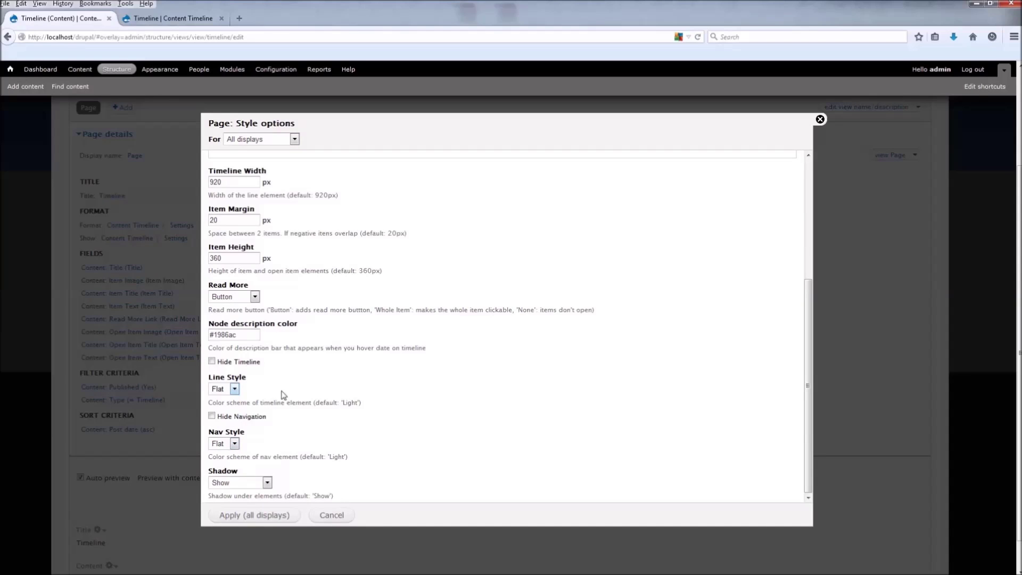
{"action": "left_click", "coordinate": [240, 484]}
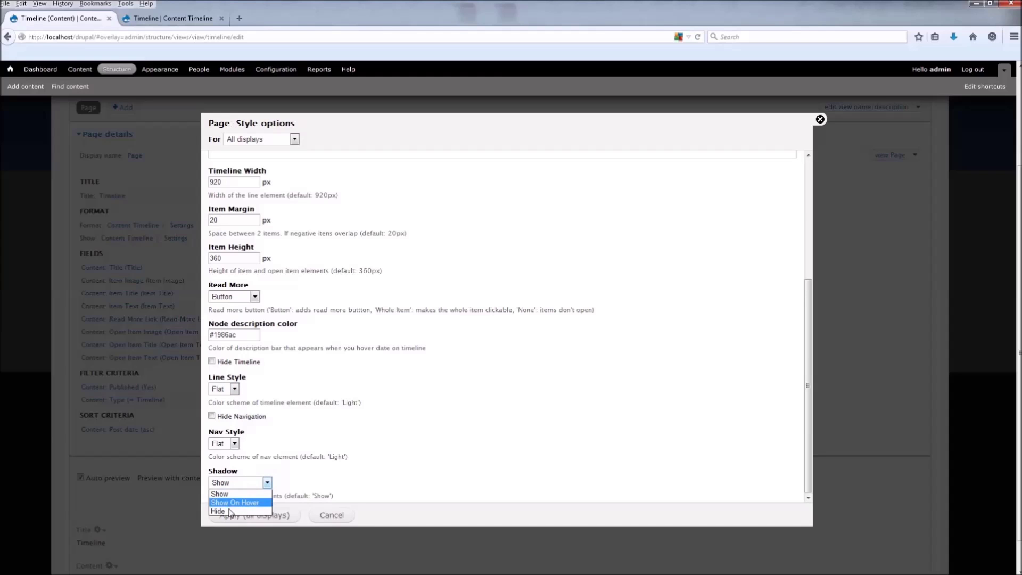
{"action": "left_click", "coordinate": [234, 502]}
{"action": "left_click", "coordinate": [252, 483]}
{"action": "left_click", "coordinate": [248, 494]}
{"action": "left_click", "coordinate": [253, 515]}
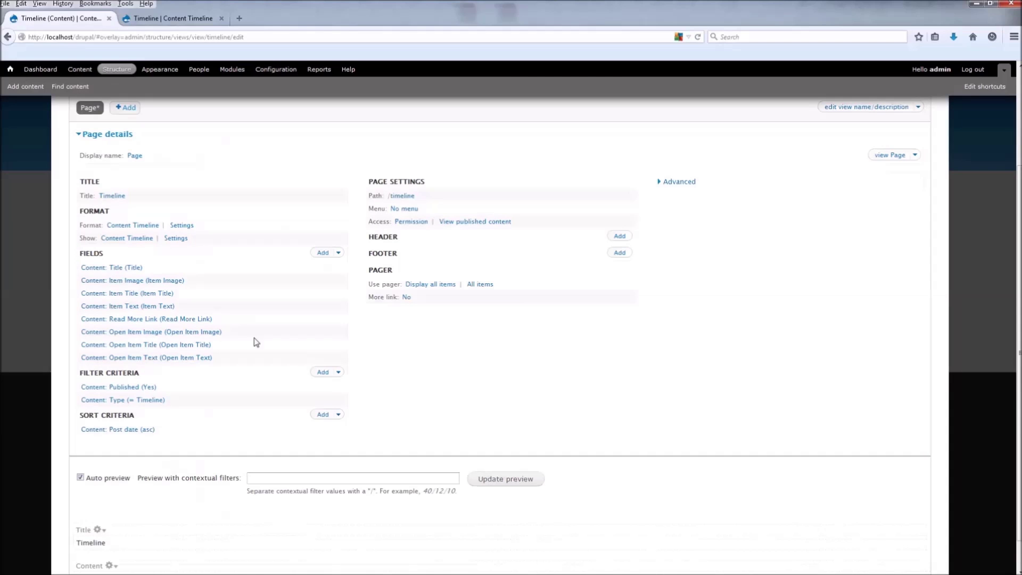
- Bring up the row style options and make the Button type Flat
{"action": "left_click", "coordinate": [179, 239]}
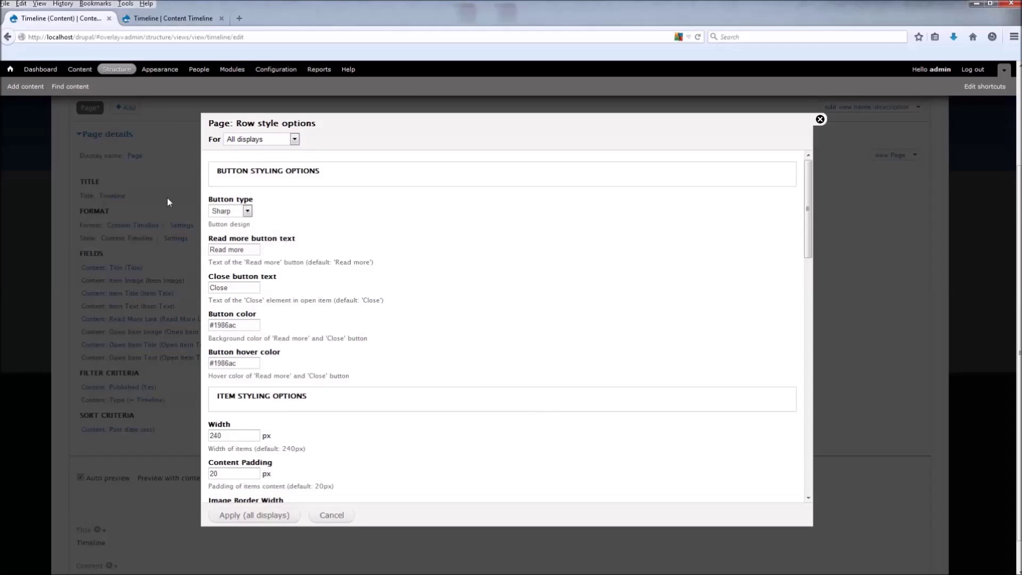
{"action": "left_click", "coordinate": [231, 211]}
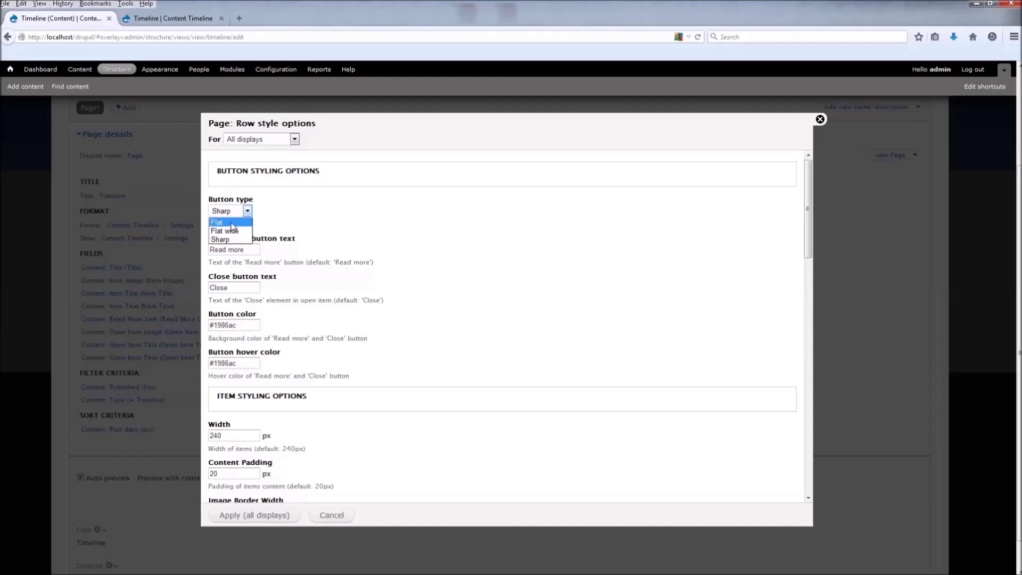
{"action": "left_click", "coordinate": [243, 221]}
{"action": "left_click_drag", "start_coordinate": [250, 248], "coordinate": [213, 248]}
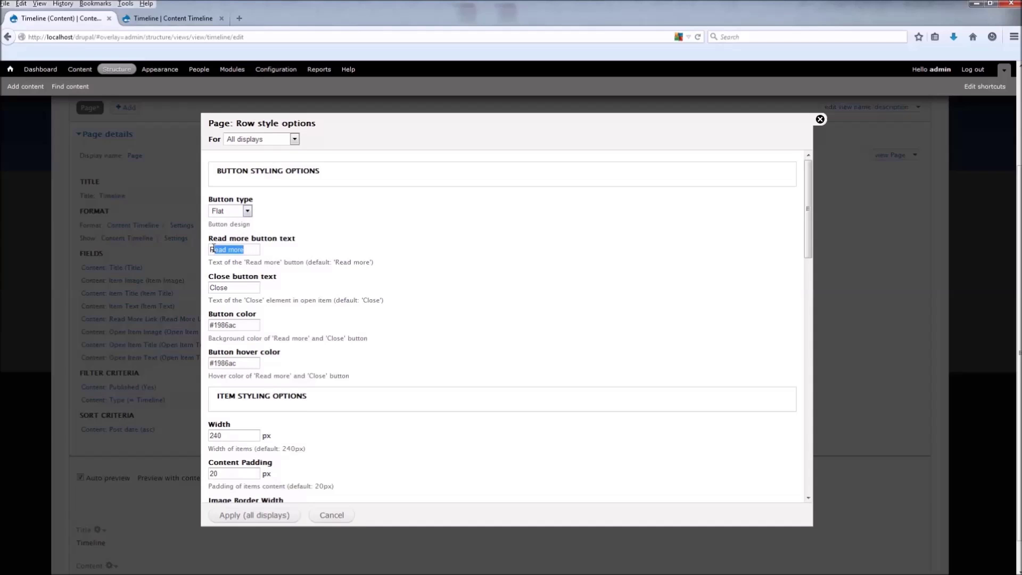
{"action": "left_click", "coordinate": [275, 260]}
- Enter 17 in the field before Title Font Size, set Title Font Size 14, keep Regular font type
{"action": "scroll", "coordinate": [244, 333], "scroll_direction": "down", "scroll_amount": 1}
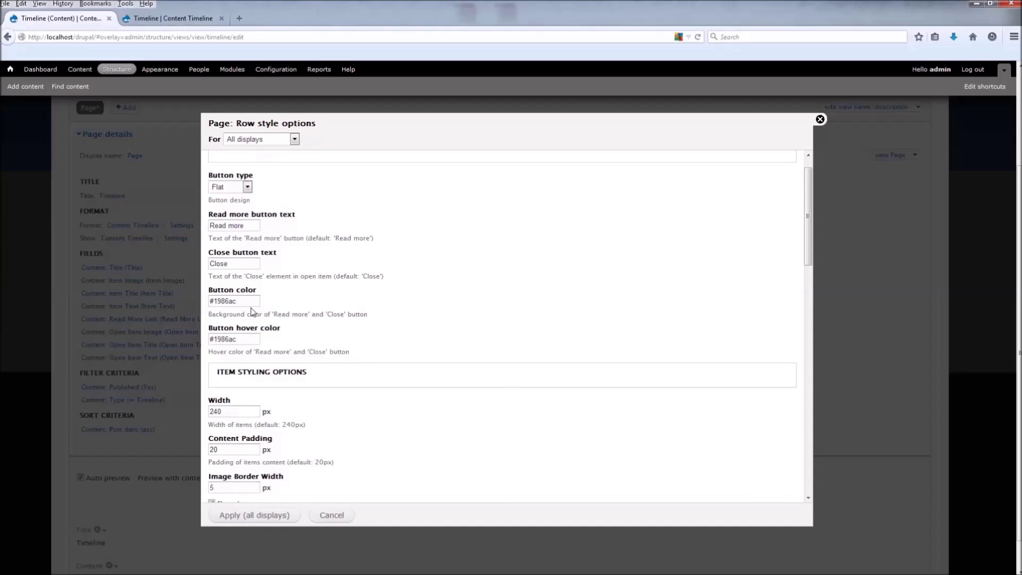
{"action": "scroll", "coordinate": [319, 347], "scroll_direction": "down", "scroll_amount": 4}
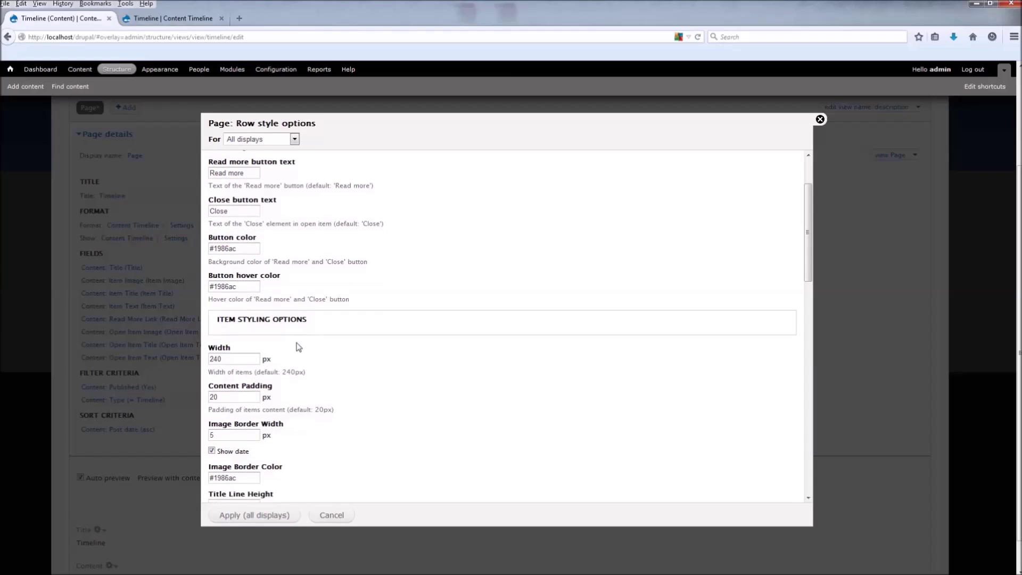
{"action": "scroll", "coordinate": [296, 345], "scroll_direction": "down", "scroll_amount": 2}
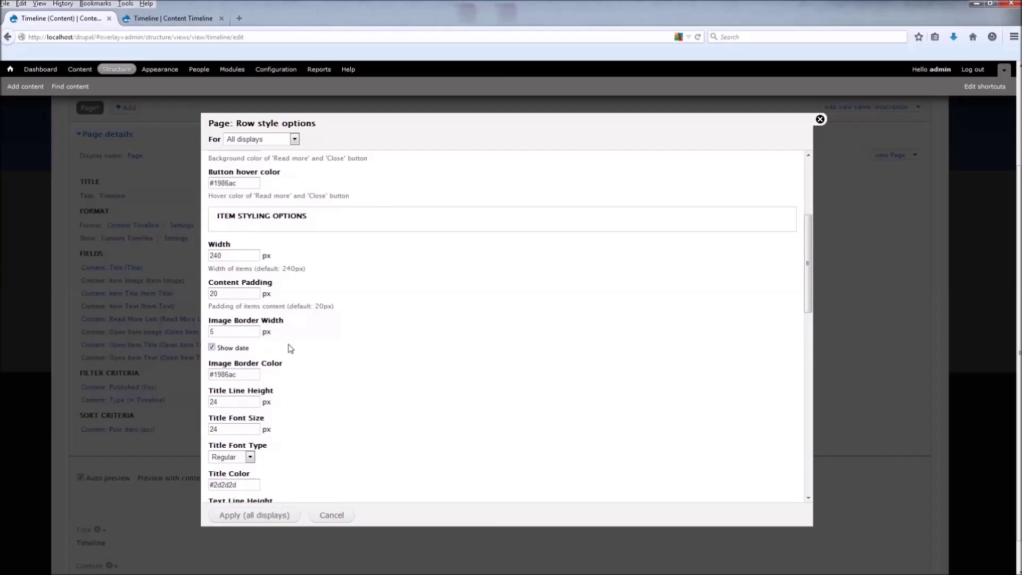
{"action": "scroll", "coordinate": [258, 324], "scroll_direction": "down", "scroll_amount": 5}
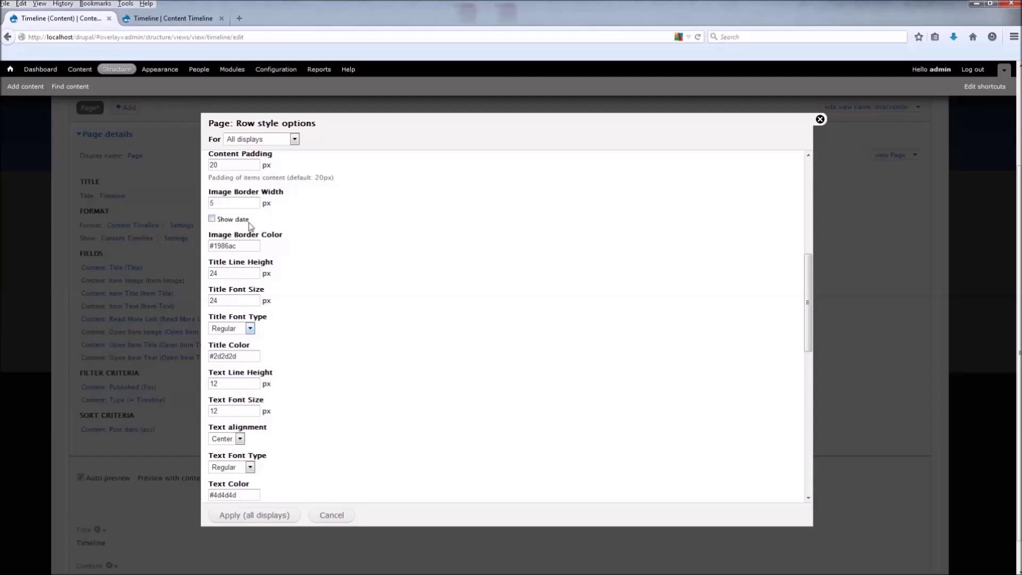
{"action": "scroll", "coordinate": [333, 289], "scroll_direction": "down", "scroll_amount": 1}
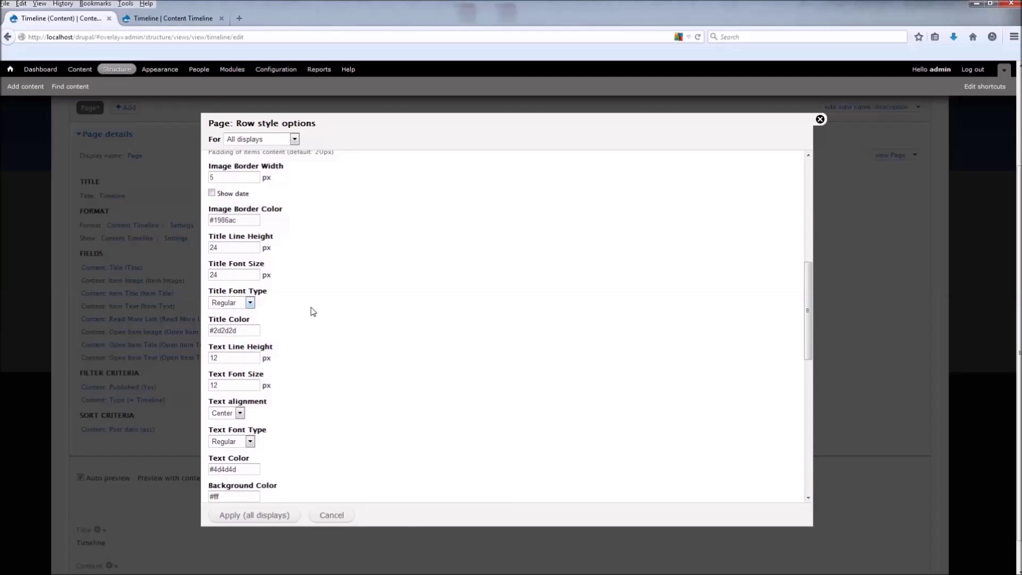
{"action": "scroll", "coordinate": [329, 323], "scroll_direction": "down", "scroll_amount": 1}
{"action": "left_click_drag", "start_coordinate": [220, 221], "coordinate": [204, 215]}
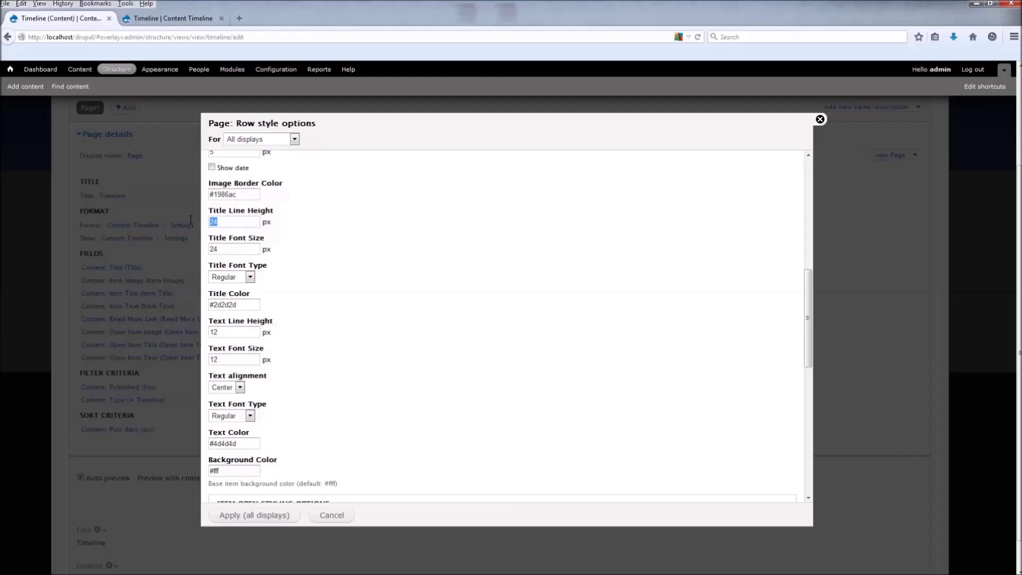
{"action": "type", "text": "17"}
{"action": "key", "text": "Tab"}
{"action": "type", "text": "14"}
{"action": "left_click", "coordinate": [239, 278]}
{"action": "left_click", "coordinate": [247, 288]}
{"action": "left_click", "coordinate": [246, 305]}
{"action": "left_click", "coordinate": [235, 333]}
- Switch Text alignment from Center to Left and review the #fff base item background colour
{"action": "scroll", "coordinate": [297, 358], "scroll_direction": "down", "scroll_amount": 2}
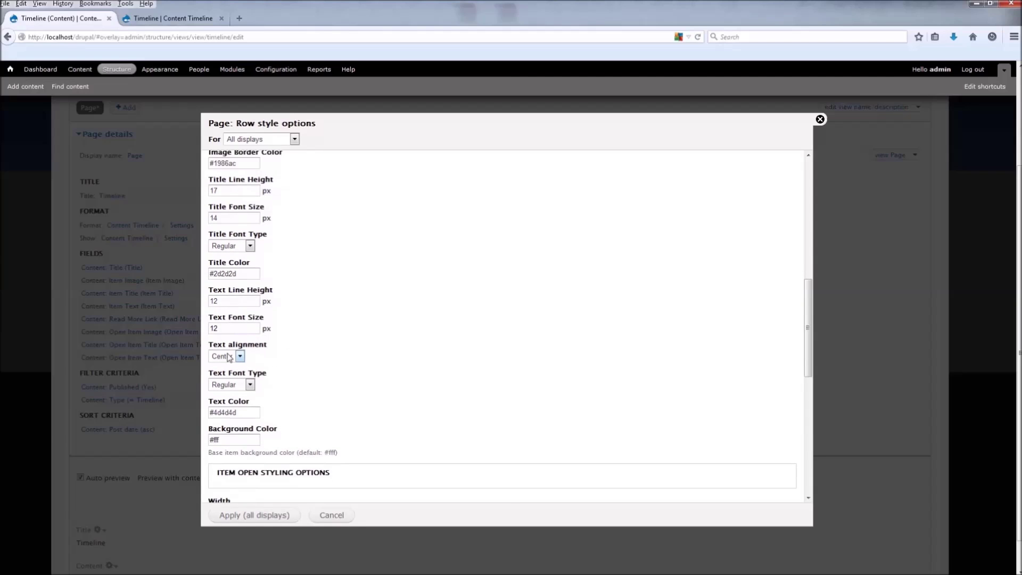
{"action": "left_click", "coordinate": [236, 334]}
{"action": "left_click", "coordinate": [217, 347]}
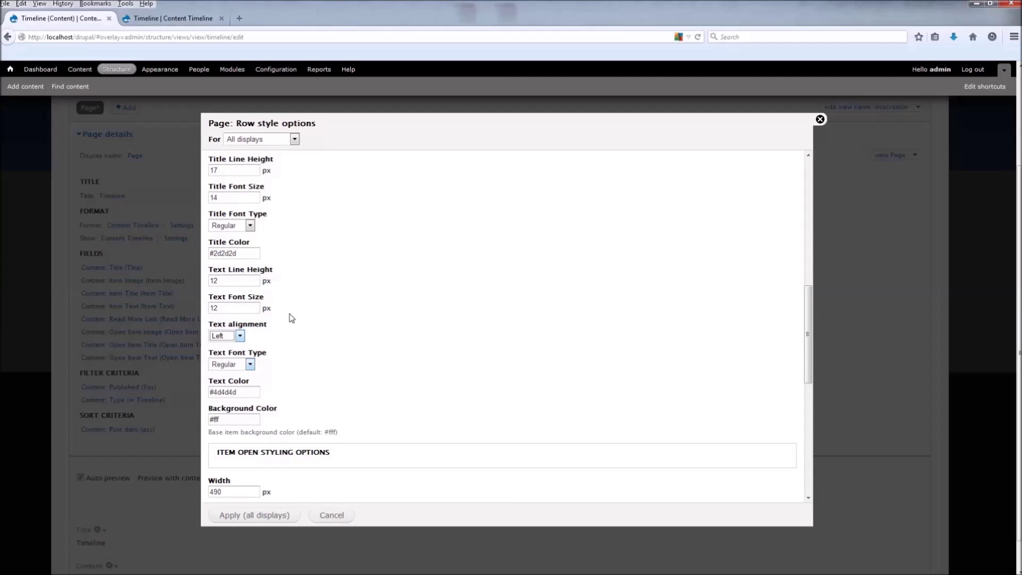
{"action": "scroll", "coordinate": [260, 388], "scroll_direction": "down", "scroll_amount": 3}
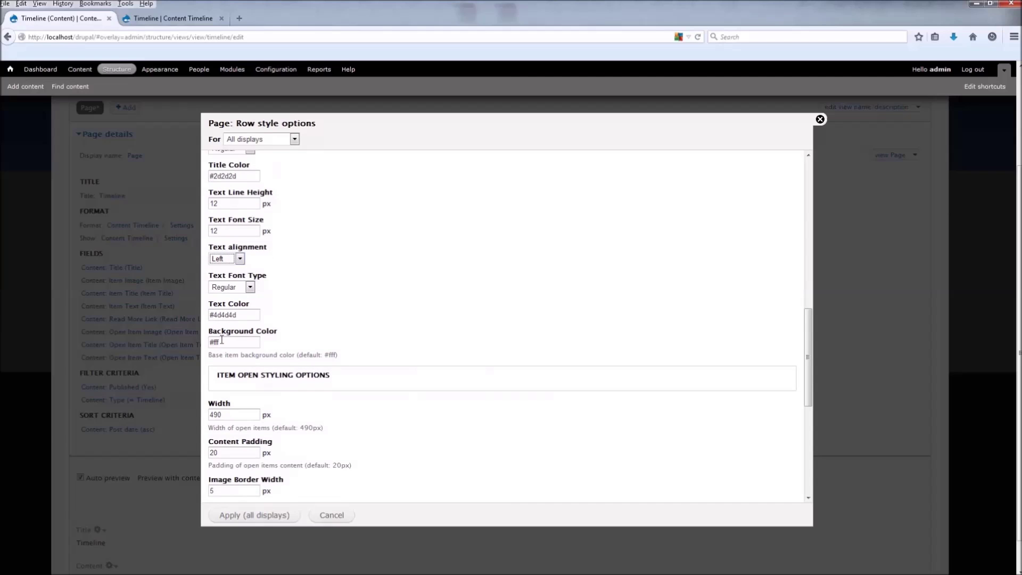
{"action": "left_click", "coordinate": [239, 341]}
- Set the open item Title Line Height to 20 and Title Font Size to 18, applied to all displays
{"action": "scroll", "coordinate": [367, 352], "scroll_direction": "down", "scroll_amount": 5}
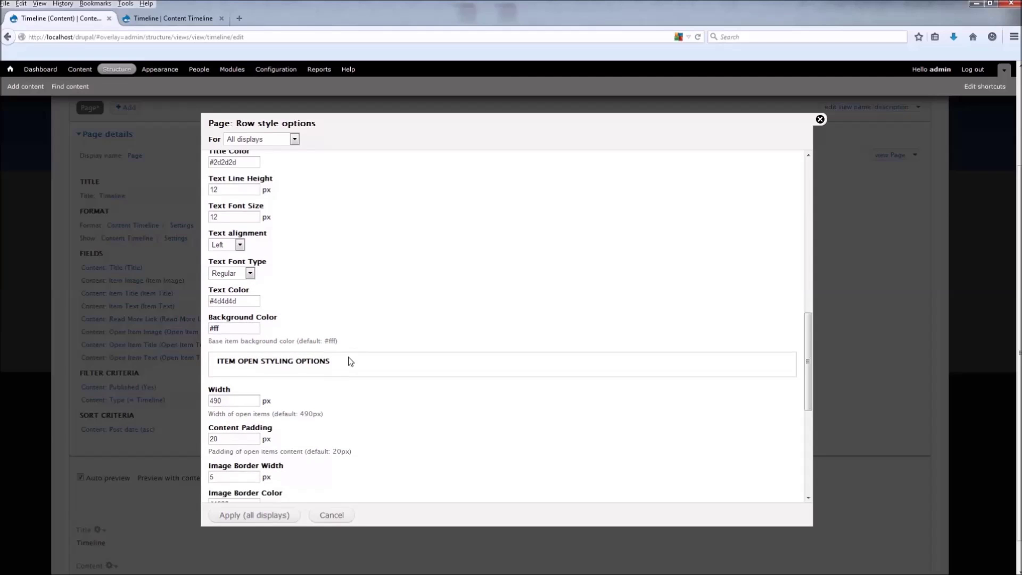
{"action": "left_click_drag", "start_coordinate": [234, 254], "coordinate": [358, 251]}
{"action": "left_click", "coordinate": [289, 304]}
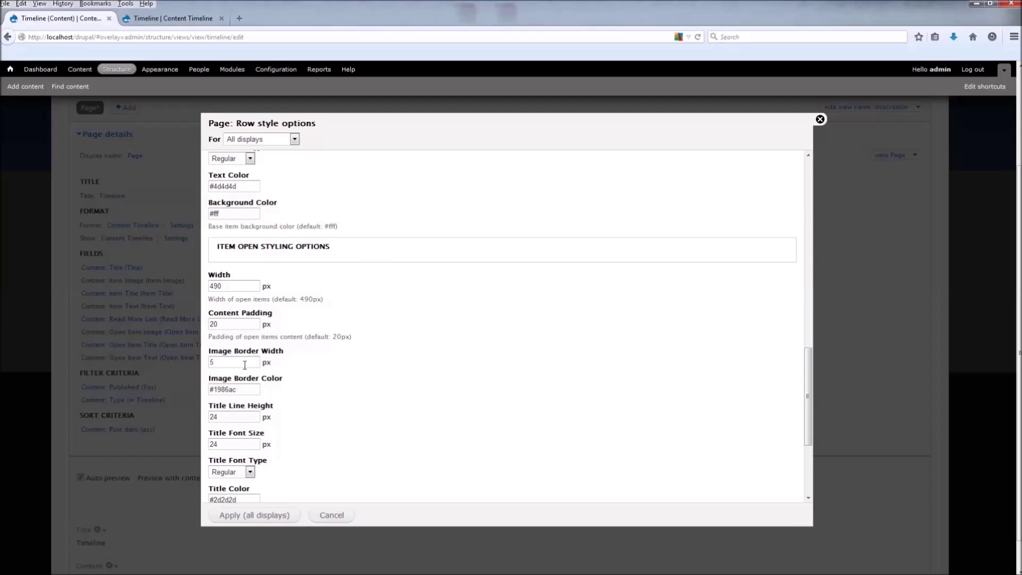
{"action": "scroll", "coordinate": [282, 371], "scroll_direction": "down", "scroll_amount": 1}
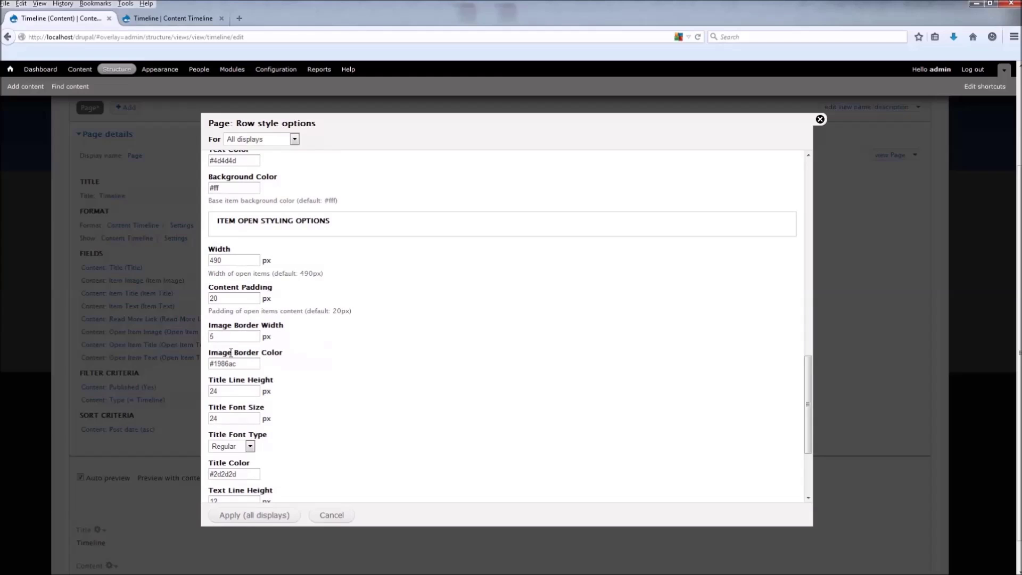
{"action": "scroll", "coordinate": [254, 387], "scroll_direction": "down", "scroll_amount": 2}
{"action": "scroll", "coordinate": [292, 319], "scroll_direction": "down", "scroll_amount": 1}
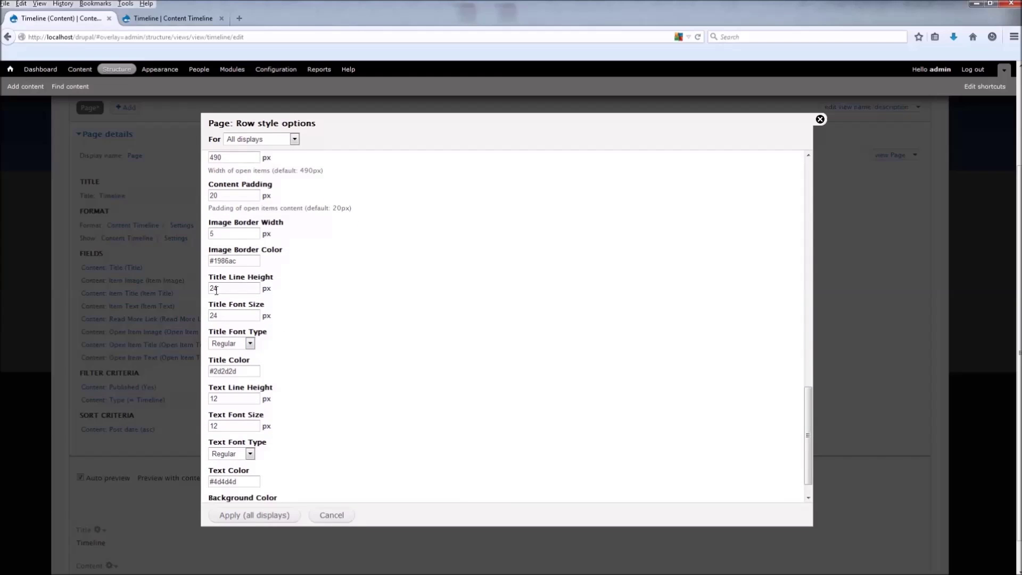
{"action": "double_click", "coordinate": [213, 289]}
{"action": "key", "text": "Tab"}
{"action": "scroll", "coordinate": [434, 373], "scroll_direction": "down", "scroll_amount": 2}
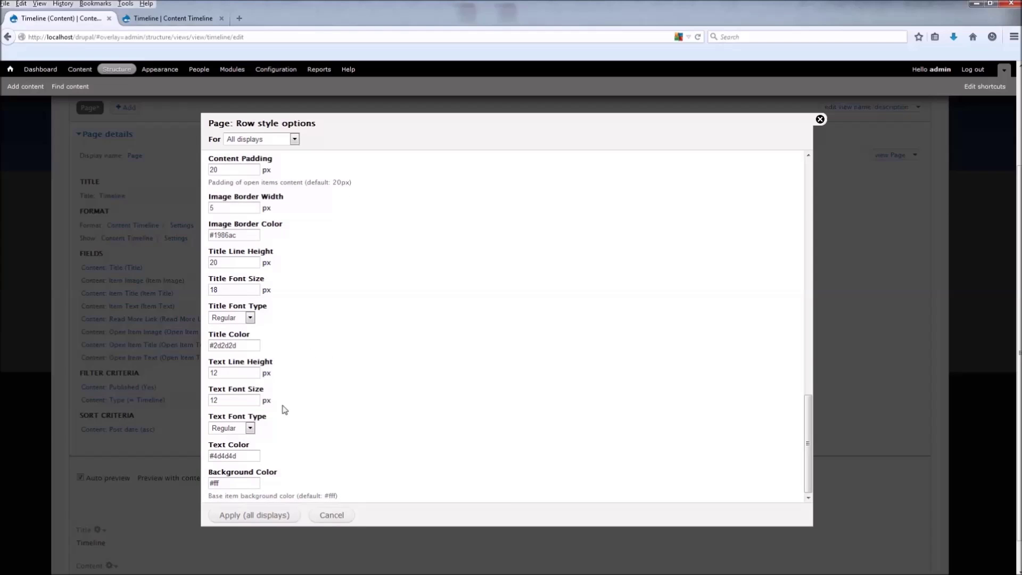
{"action": "left_click", "coordinate": [253, 516]}
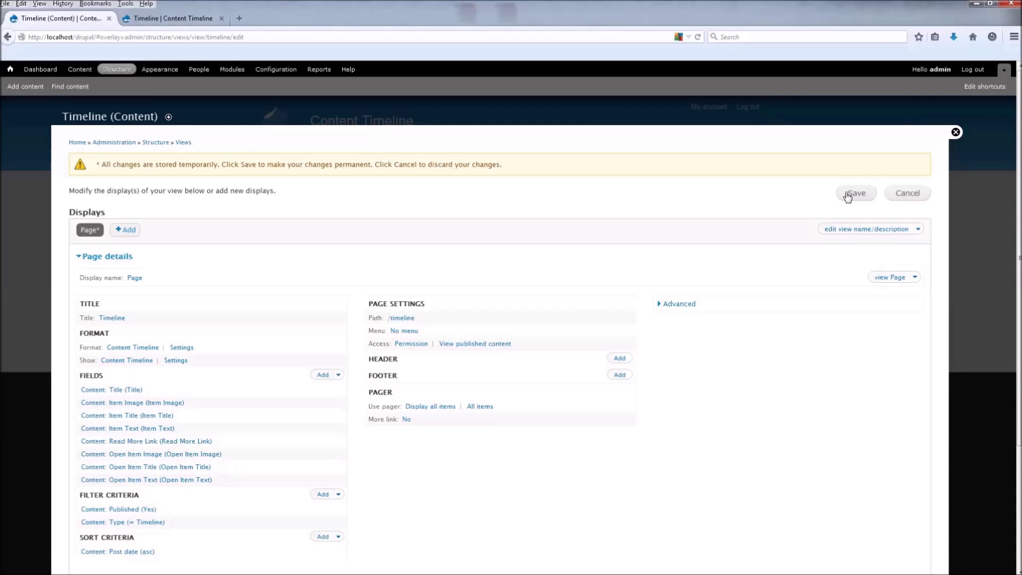
{"action": "scroll", "coordinate": [122, 399], "scroll_direction": "down", "scroll_amount": 2}
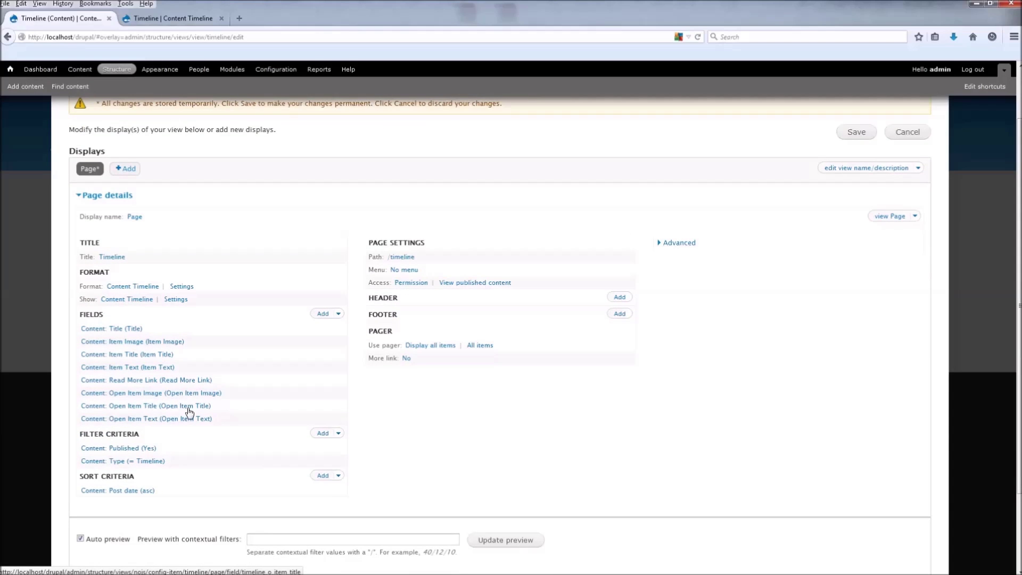
{"action": "left_click", "coordinate": [145, 342]}
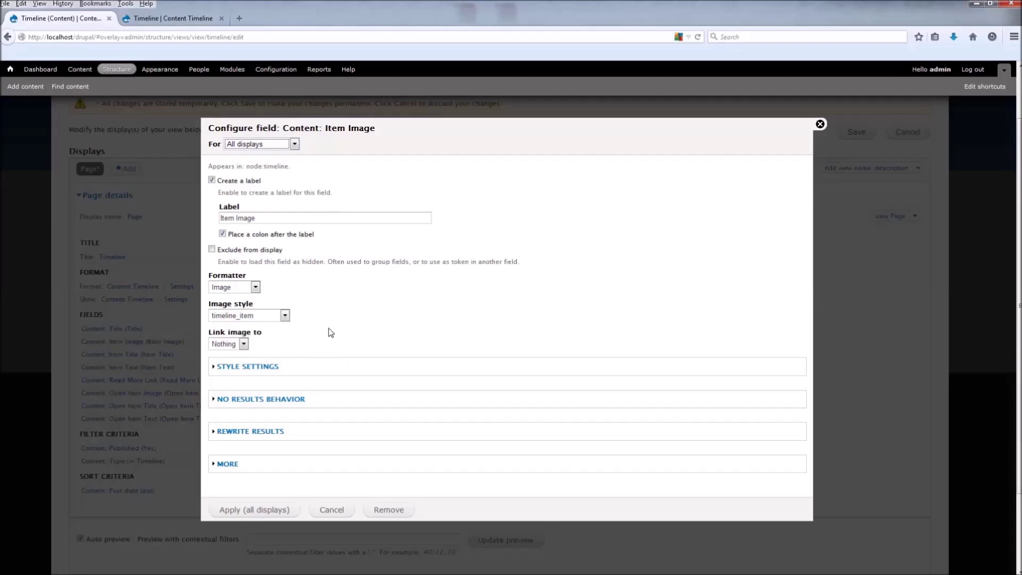
{"action": "scroll", "coordinate": [330, 333], "scroll_direction": "down", "scroll_amount": 2}
{"action": "left_click", "coordinate": [247, 288]}
{"action": "left_click", "coordinate": [244, 303]}
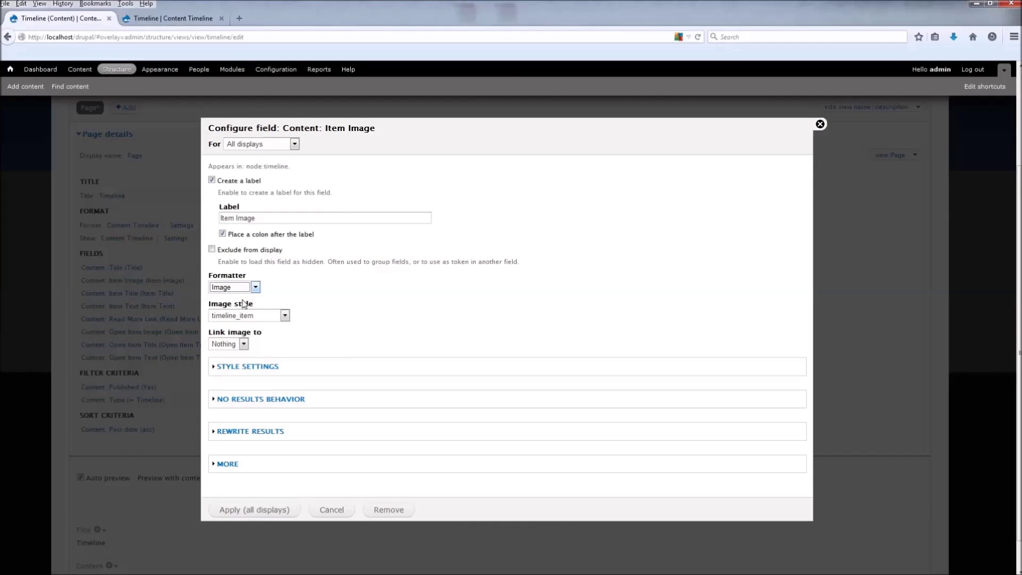
{"action": "left_click", "coordinate": [242, 316]}
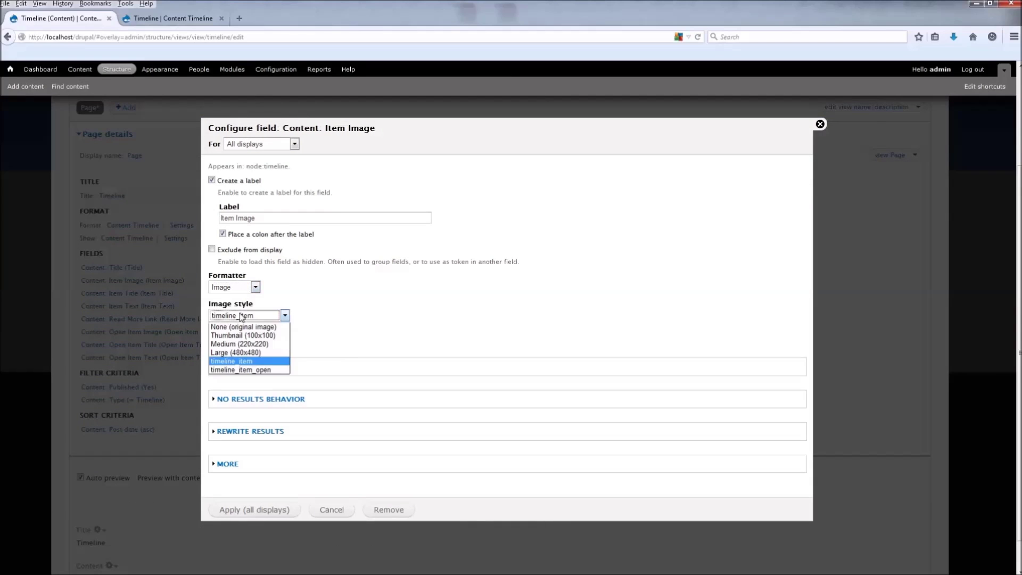
{"action": "left_click", "coordinate": [232, 361]}
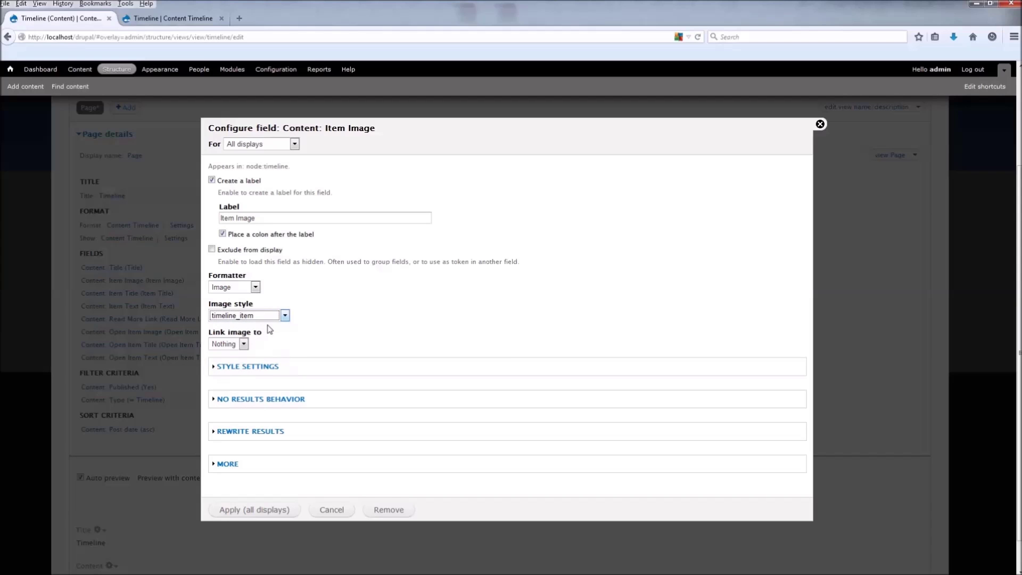
{"action": "left_click", "coordinate": [256, 510]}
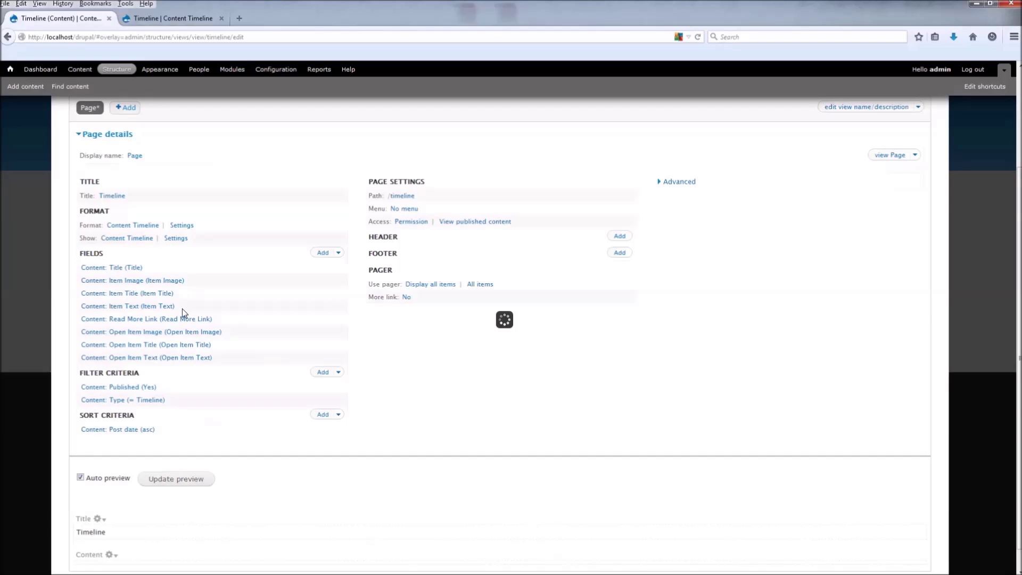
{"action": "left_click", "coordinate": [151, 334]}
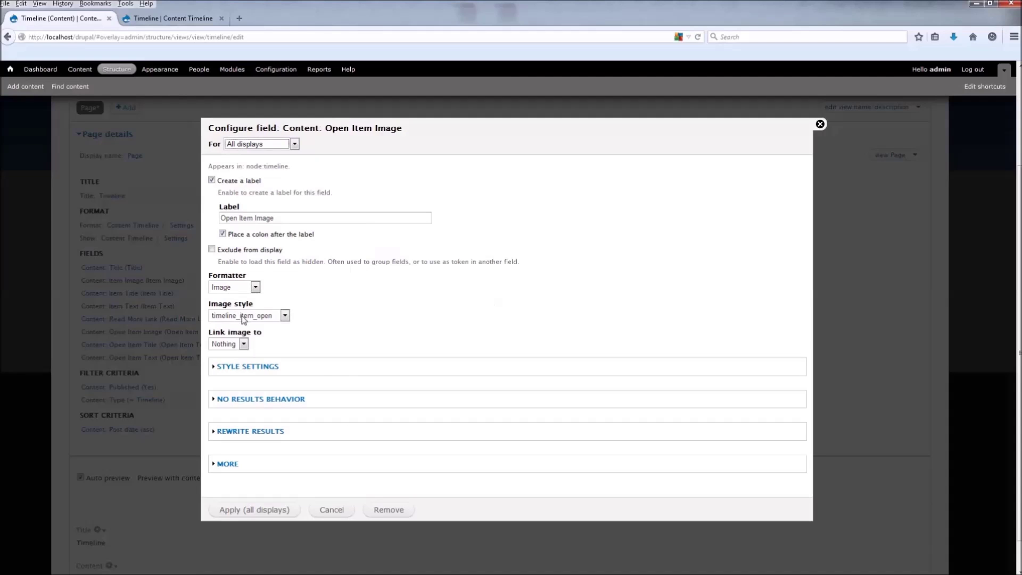
{"action": "left_click", "coordinate": [243, 317]}
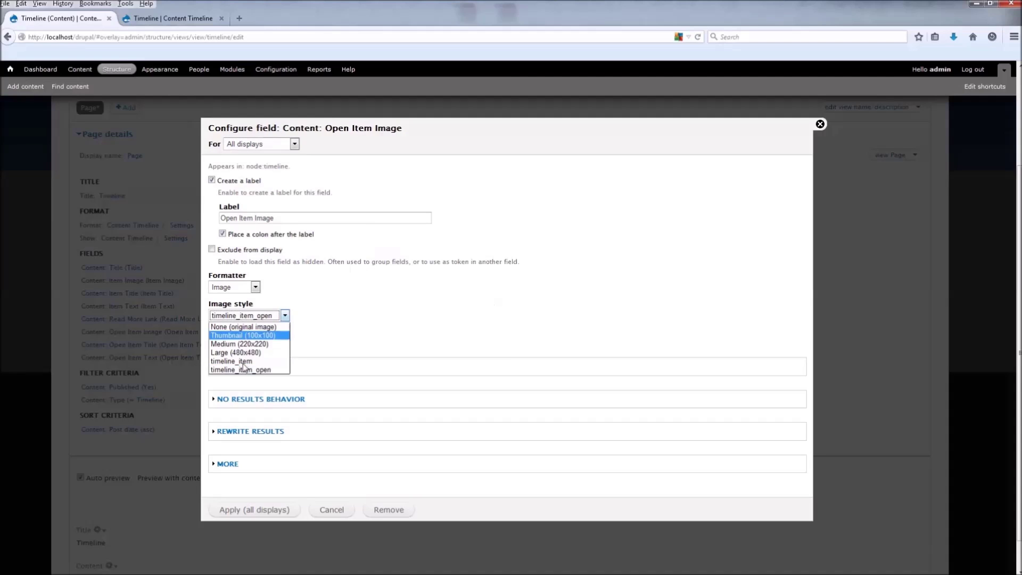
{"action": "left_click", "coordinate": [245, 320]}
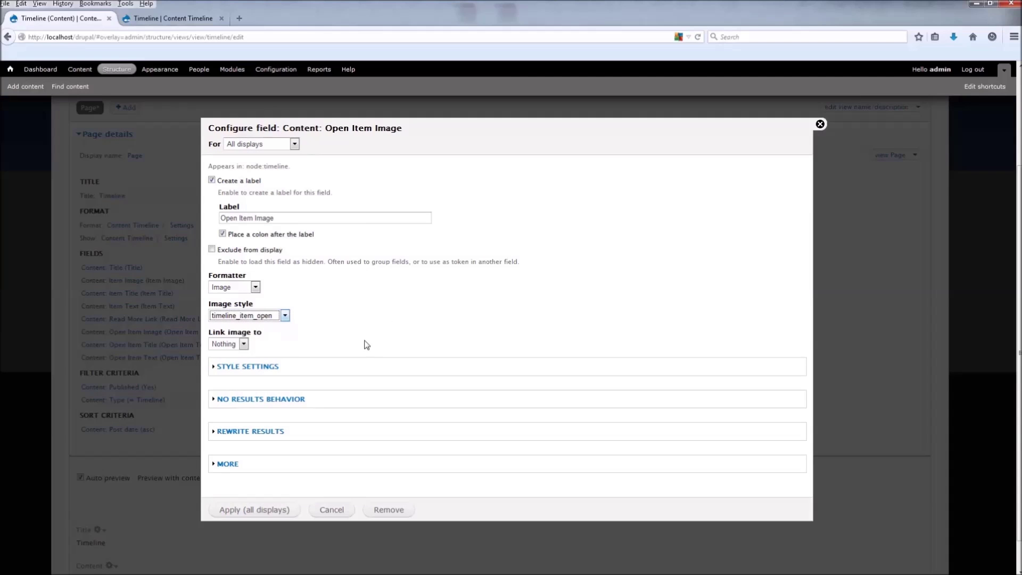
{"action": "left_click", "coordinate": [272, 509]}
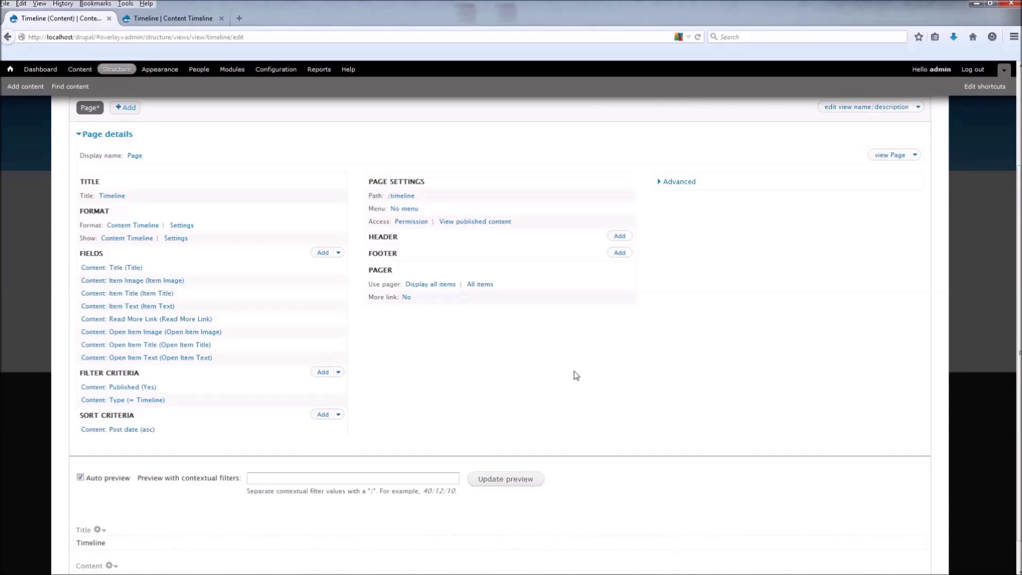
- Save the Timeline view and reload the rendered timeline page in the other tab
{"action": "left_click", "coordinate": [848, 196]}
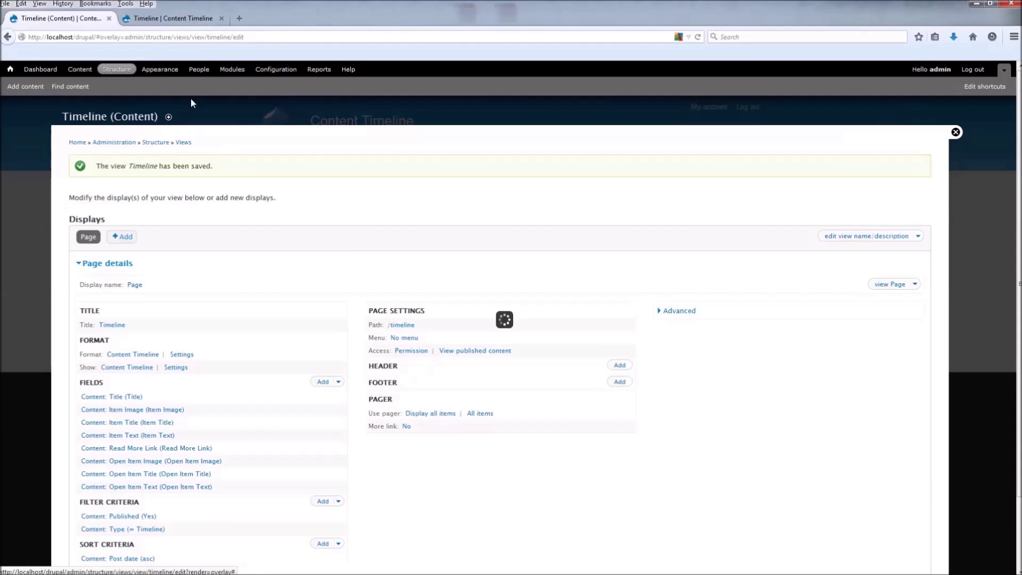
{"action": "left_click", "coordinate": [178, 20]}
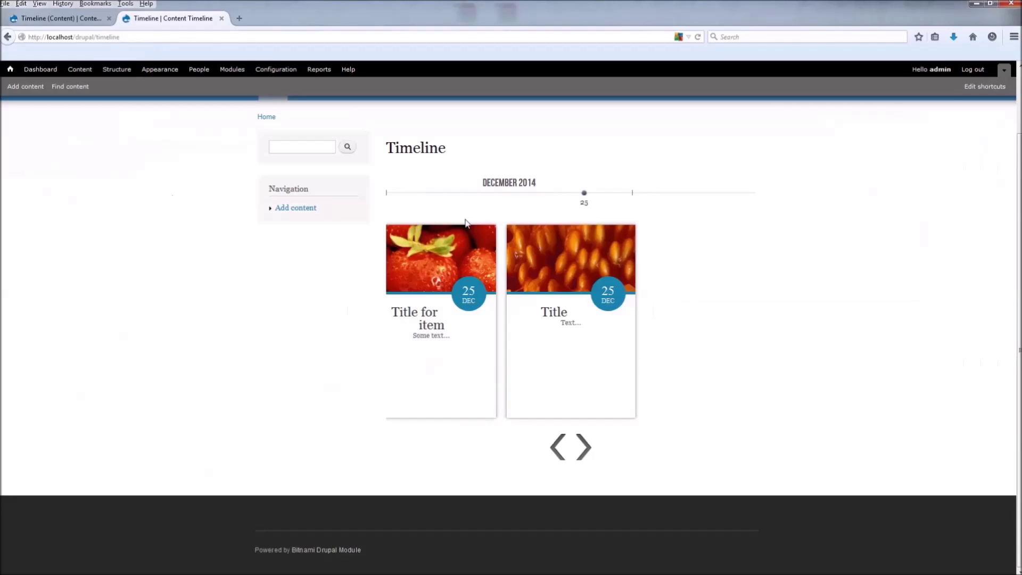
{"action": "left_click", "coordinate": [698, 37]}
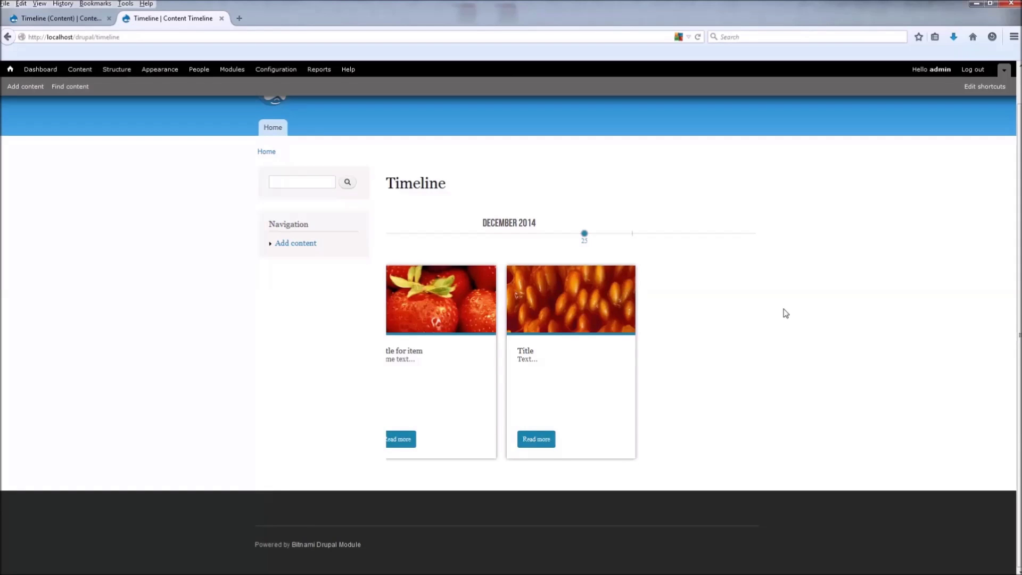
- Slide the carousel cards, expand the Title item, and step through entries with the arrows
{"action": "left_click_drag", "start_coordinate": [469, 413], "coordinate": [527, 385]}
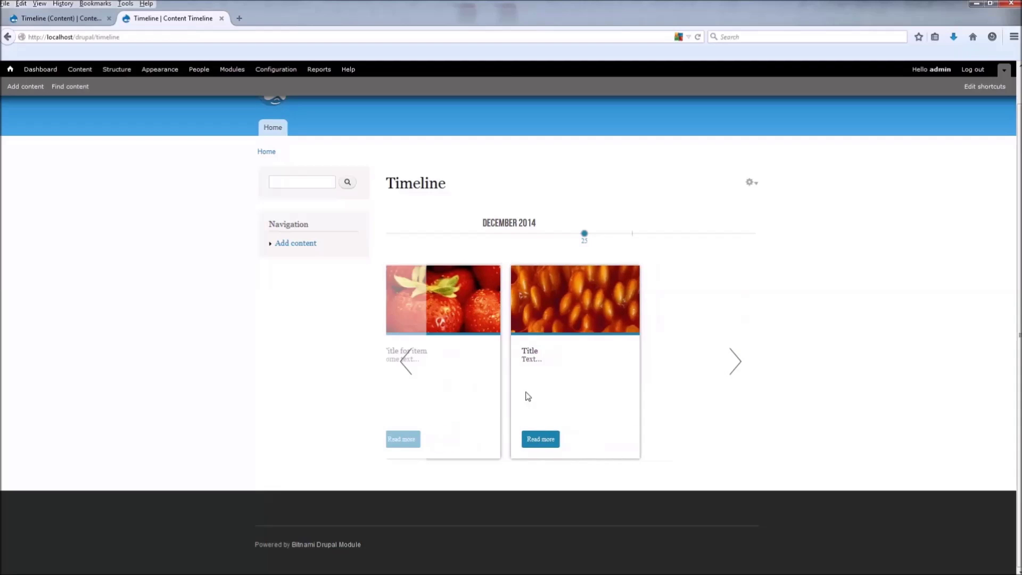
{"action": "left_click", "coordinate": [546, 441]}
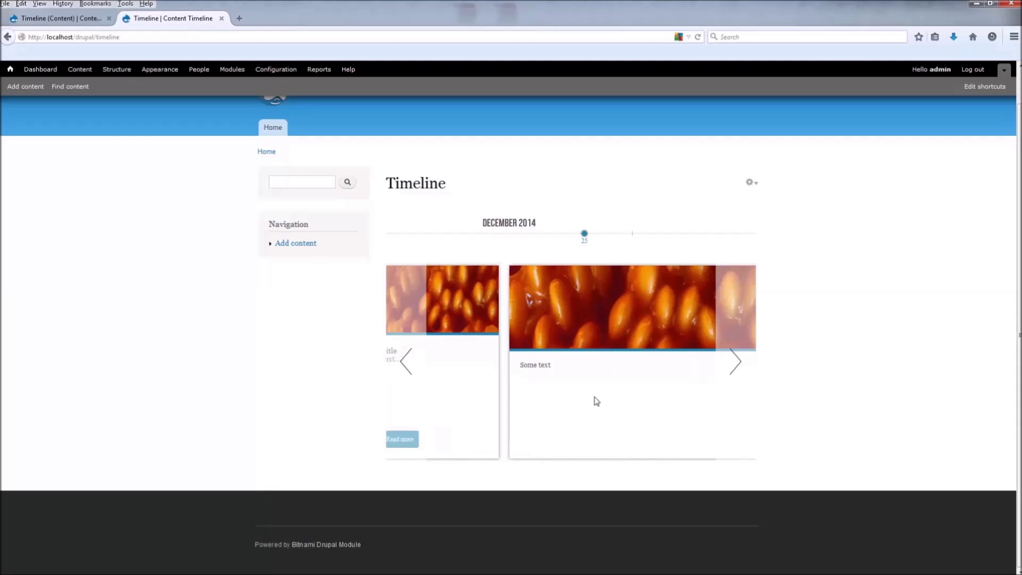
{"action": "left_click_drag", "start_coordinate": [523, 367], "coordinate": [596, 372]}
{"action": "left_click", "coordinate": [628, 382]}
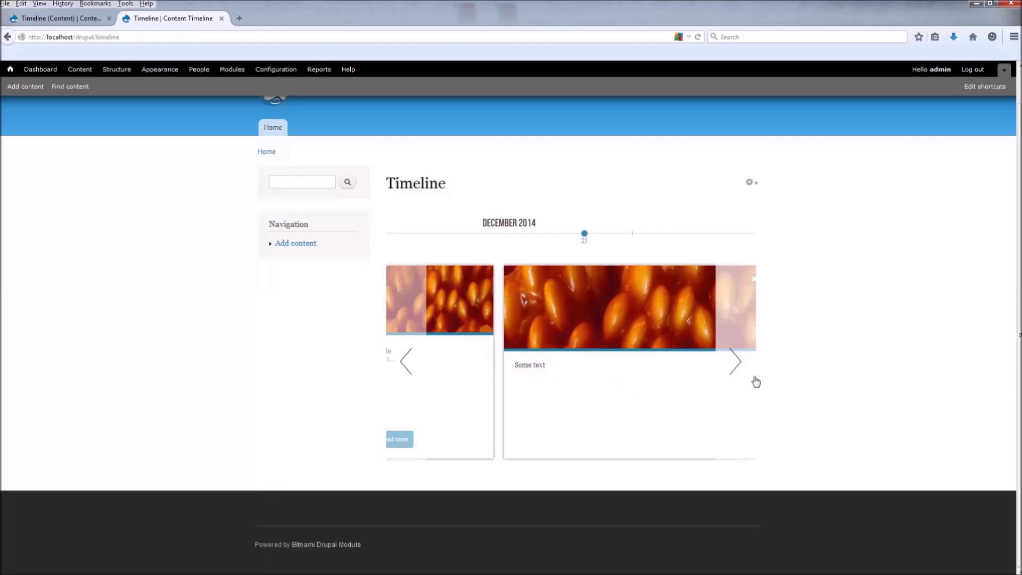
{"action": "left_click", "coordinate": [411, 393]}
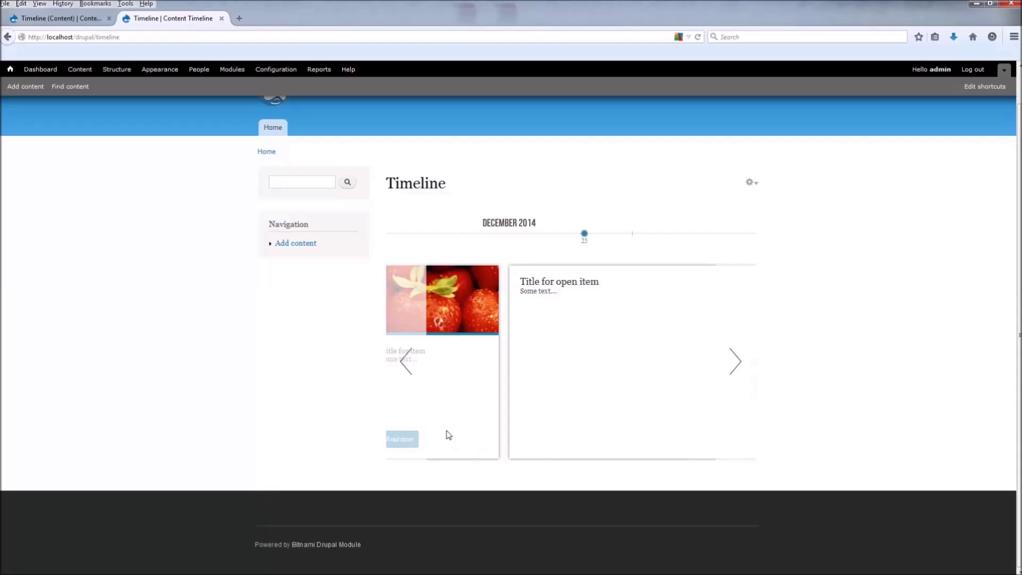
{"action": "left_click_drag", "start_coordinate": [566, 365], "coordinate": [525, 364]}
{"action": "left_click", "coordinate": [748, 362]}
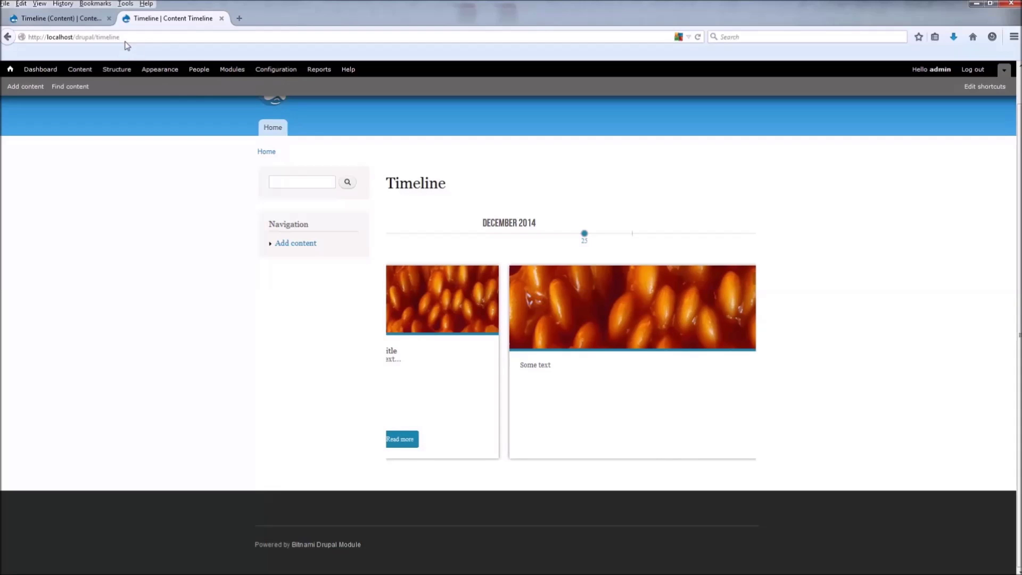
{"action": "left_click", "coordinate": [71, 24]}
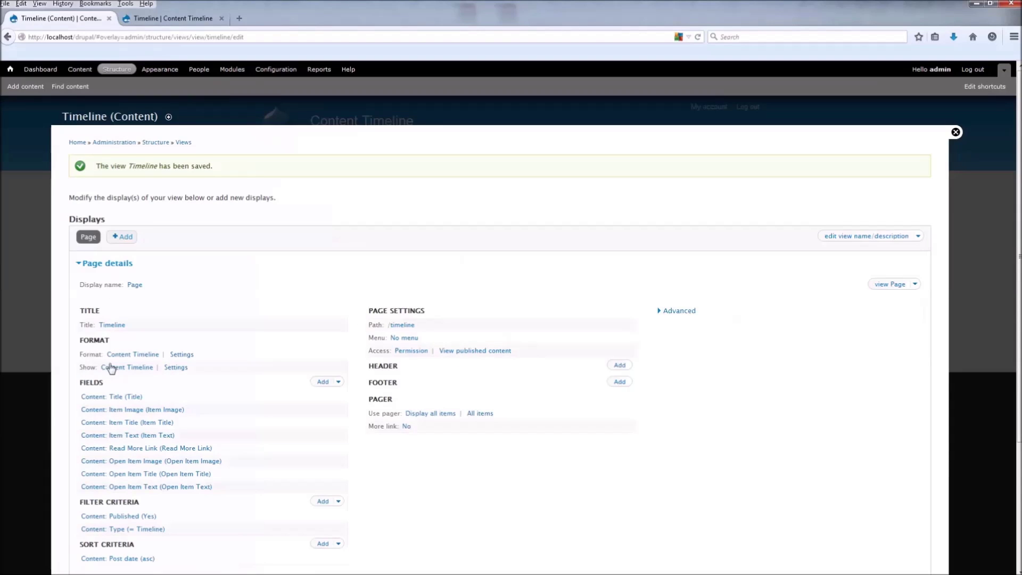
- Set the Item Image formatter to Shadowbox for all displays, save the view, and view /timeline
{"action": "scroll", "coordinate": [158, 396], "scroll_direction": "down", "scroll_amount": 2}
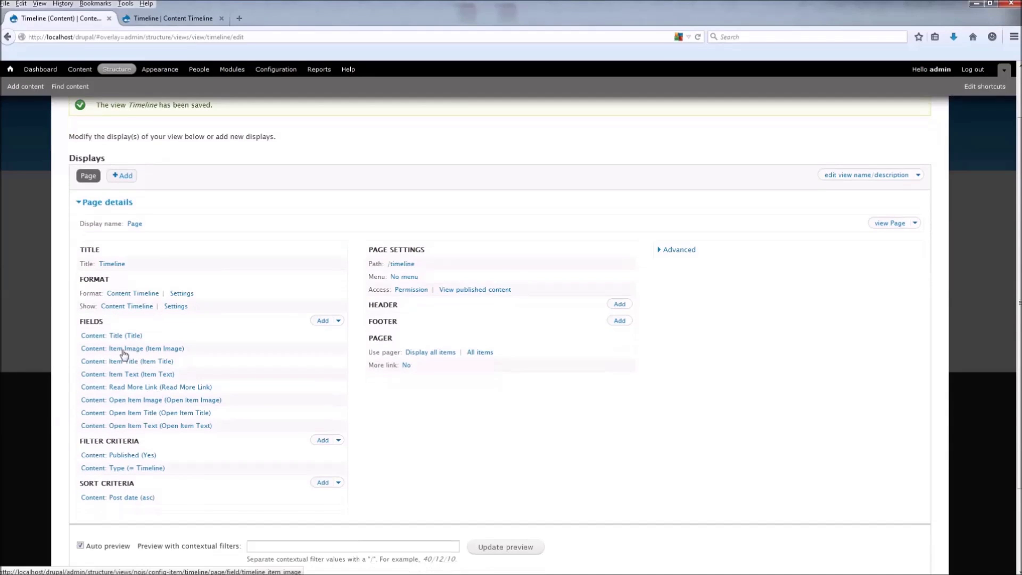
{"action": "left_click", "coordinate": [147, 350]}
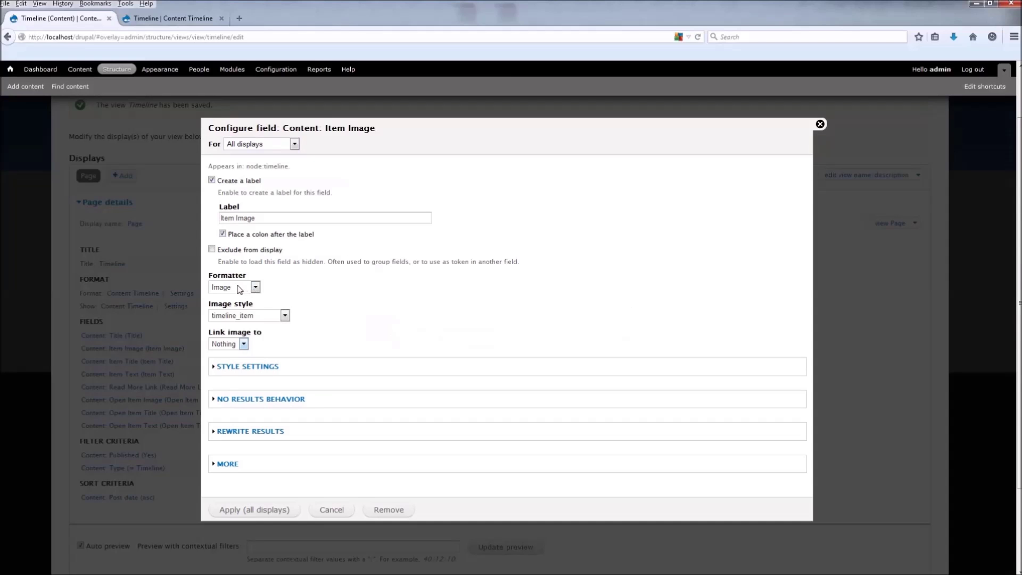
{"action": "left_click", "coordinate": [240, 289]}
{"action": "left_click", "coordinate": [239, 310]}
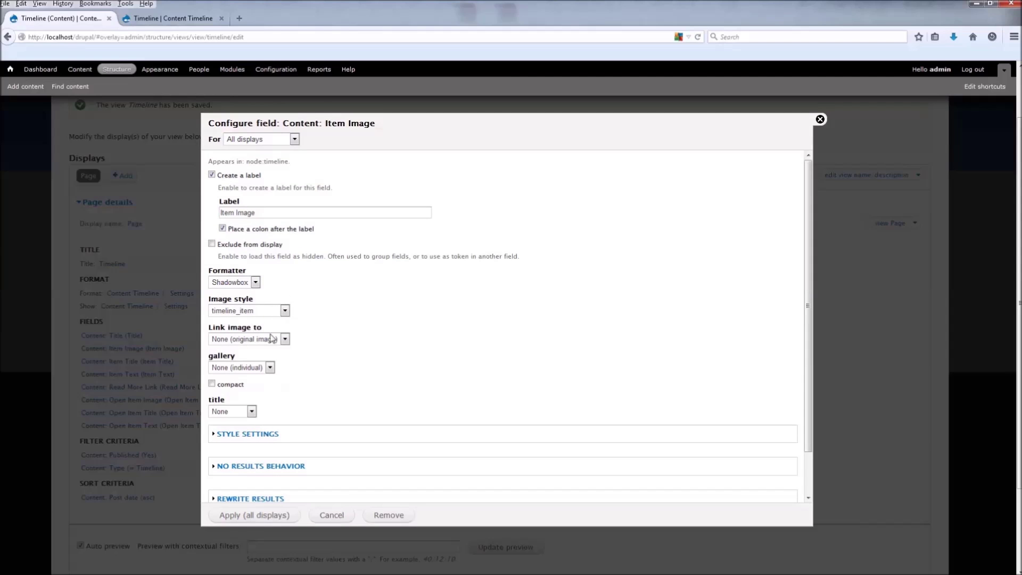
{"action": "scroll", "coordinate": [292, 394], "scroll_direction": "down", "scroll_amount": 2}
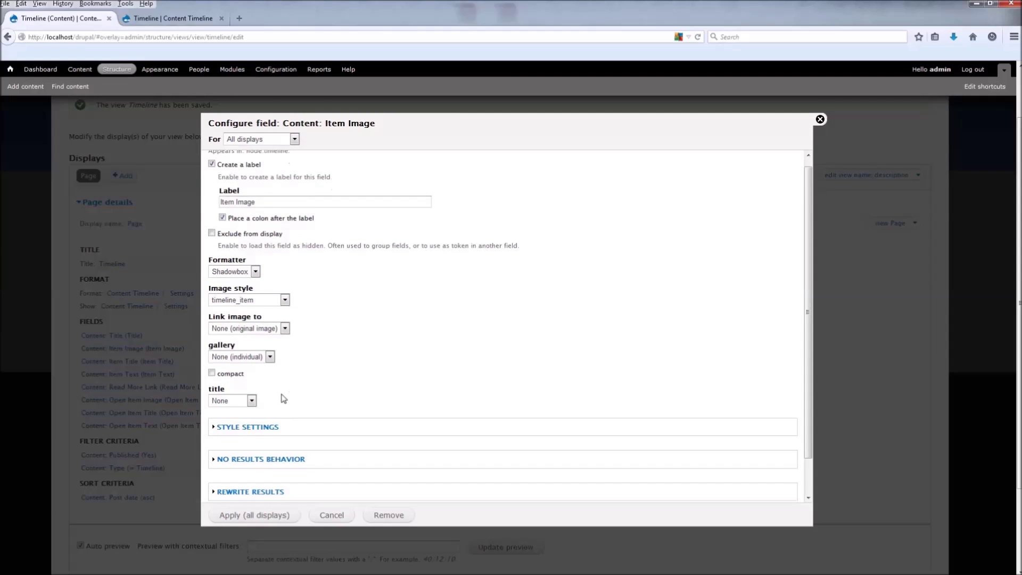
{"action": "left_click", "coordinate": [267, 515]}
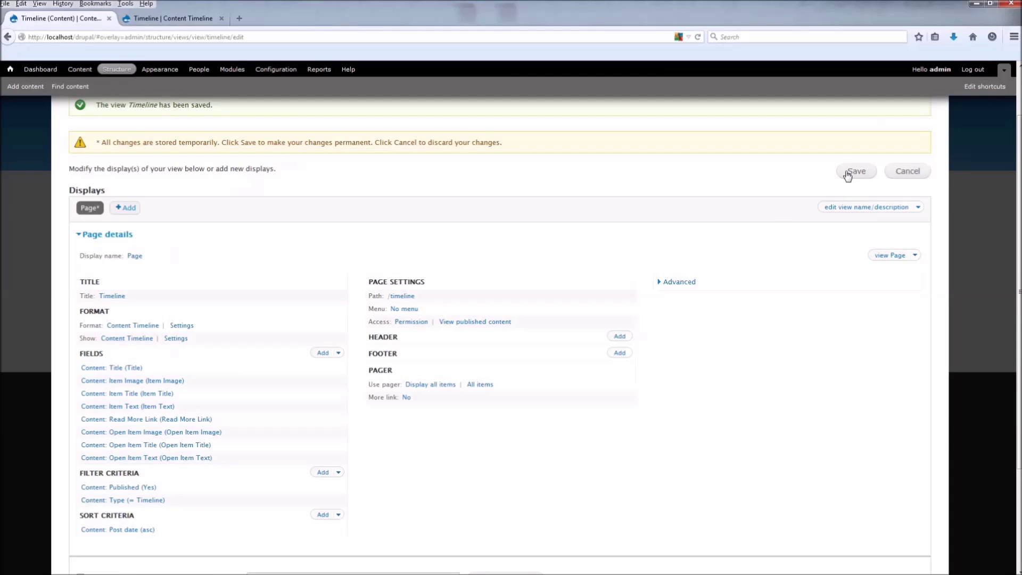
{"action": "left_click", "coordinate": [848, 176]}
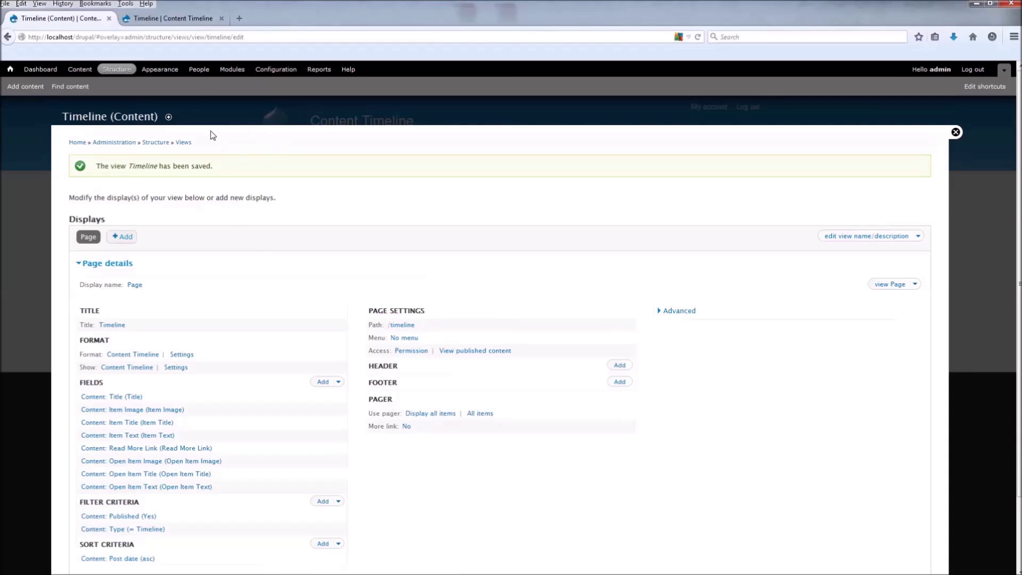
{"action": "left_click", "coordinate": [152, 21]}
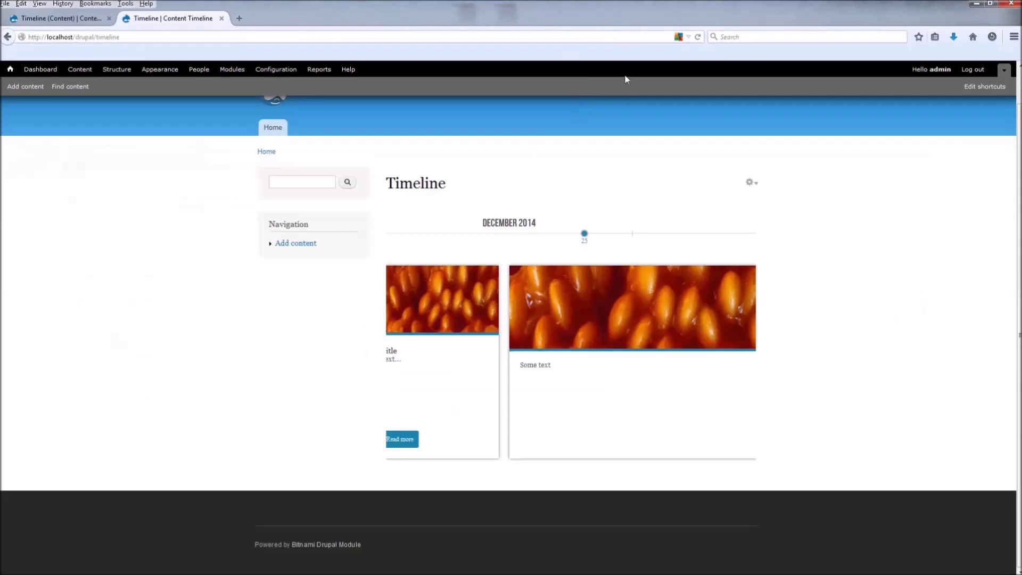
{"action": "left_click", "coordinate": [697, 38]}
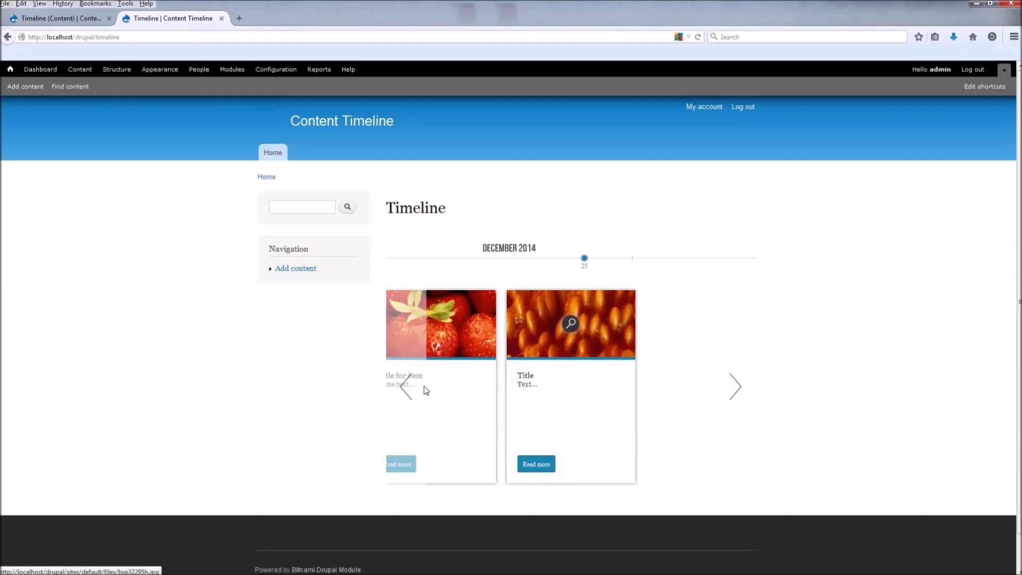
{"action": "left_click", "coordinate": [570, 326]}
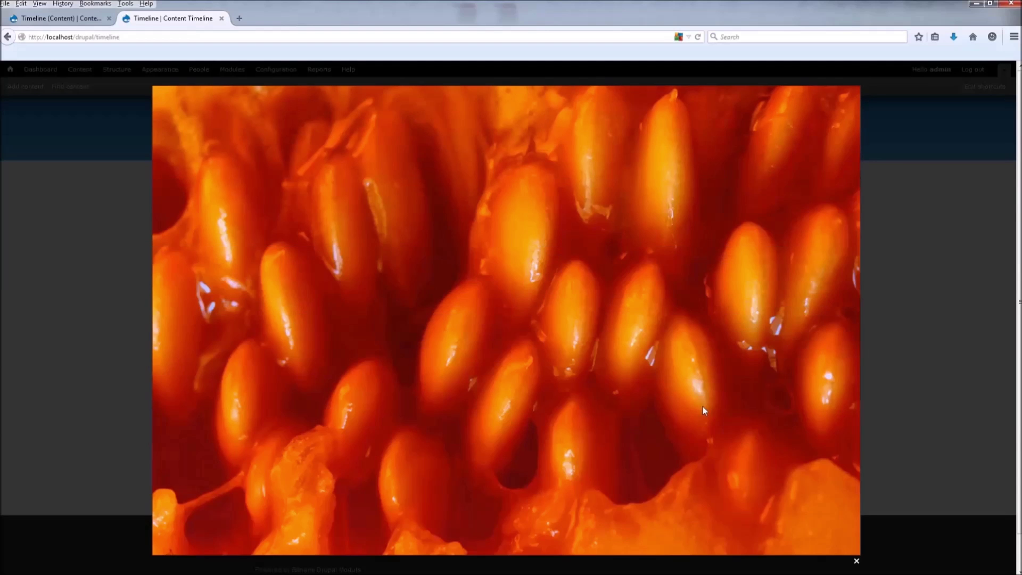
{"action": "left_click", "coordinate": [855, 563]}
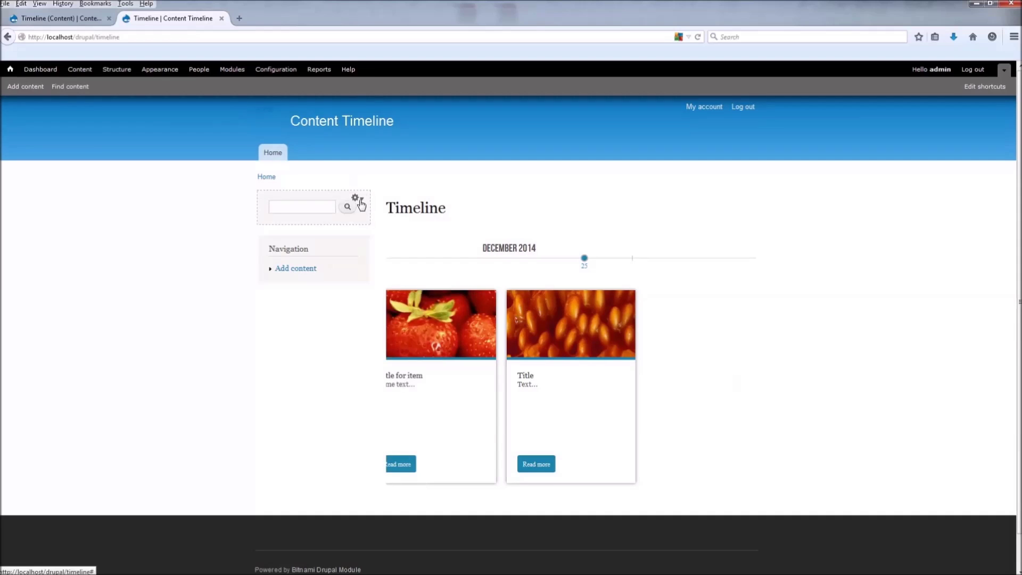
{"action": "left_click", "coordinate": [356, 198]}
{"action": "left_click", "coordinate": [337, 216]}
- Set the Search block's region to None and save it, then bring up the Navigation block's configuration
{"action": "left_click", "coordinate": [130, 256]}
{"action": "left_click", "coordinate": [106, 262]}
{"action": "left_click", "coordinate": [101, 537]}
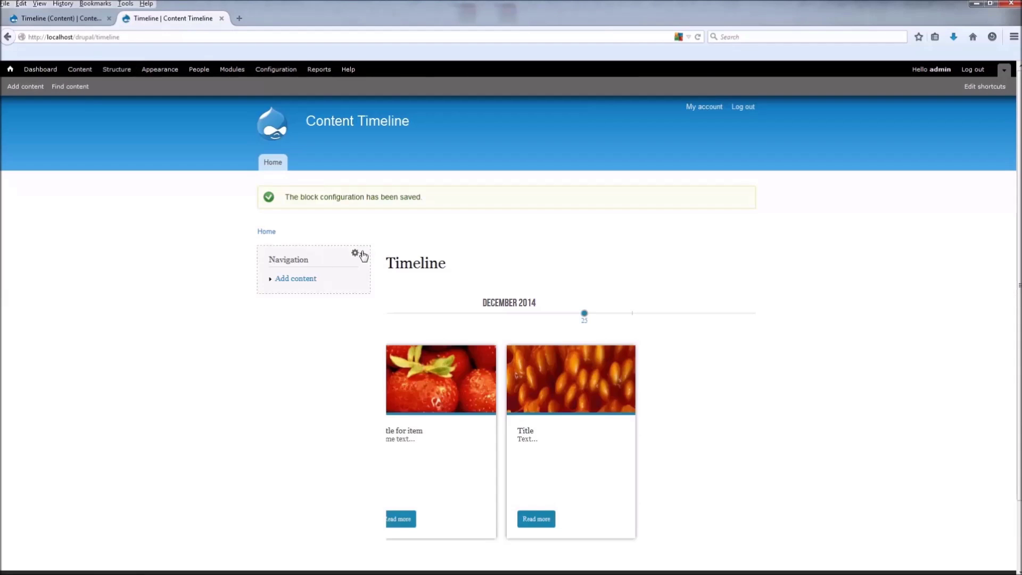
{"action": "left_click", "coordinate": [362, 255]}
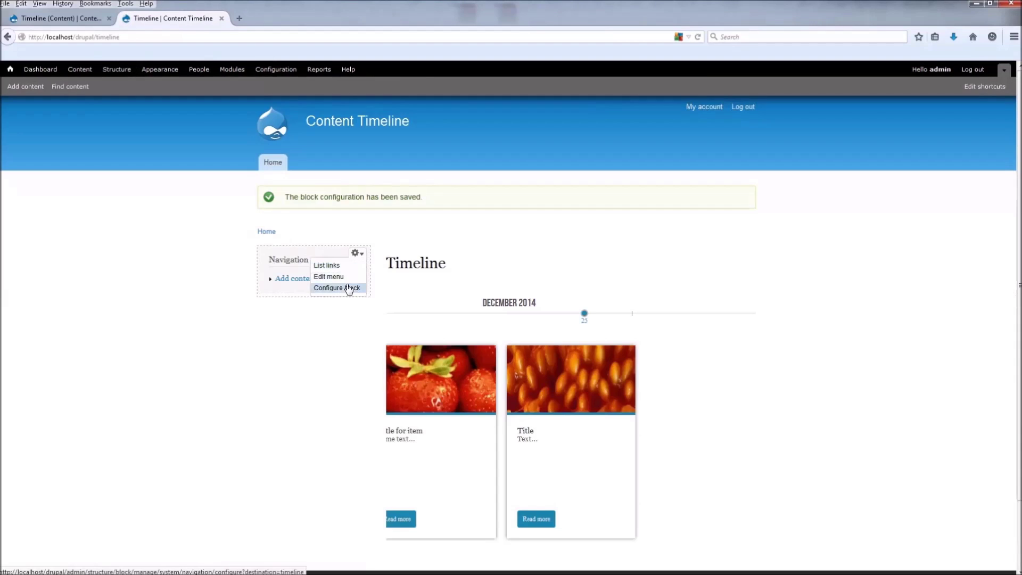
{"action": "left_click", "coordinate": [347, 288]}
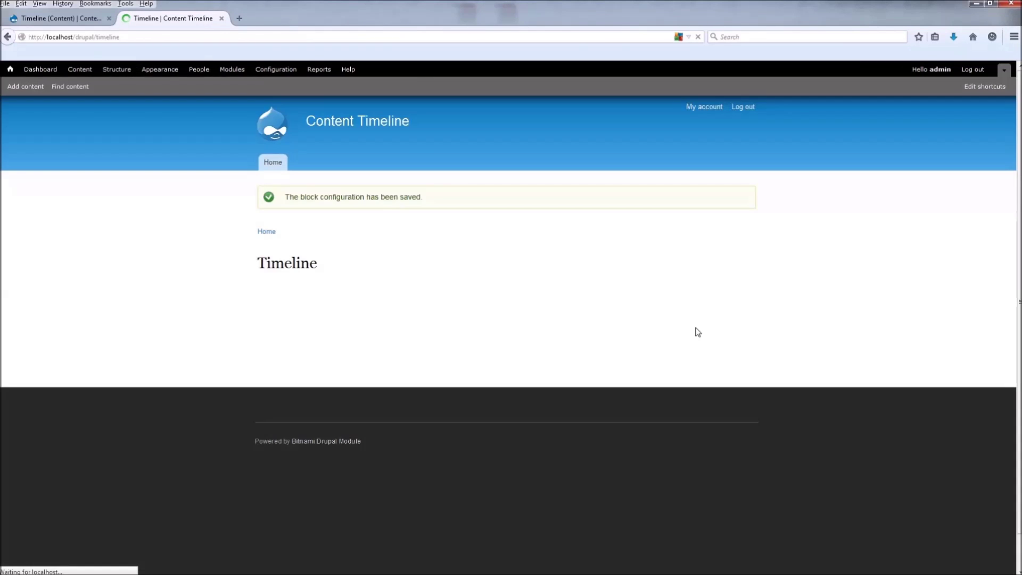
- Test the full-width carousel: arrows and drags to slide cards, opening and closing the second card
{"action": "scroll", "coordinate": [681, 338], "scroll_direction": "down", "scroll_amount": 3}
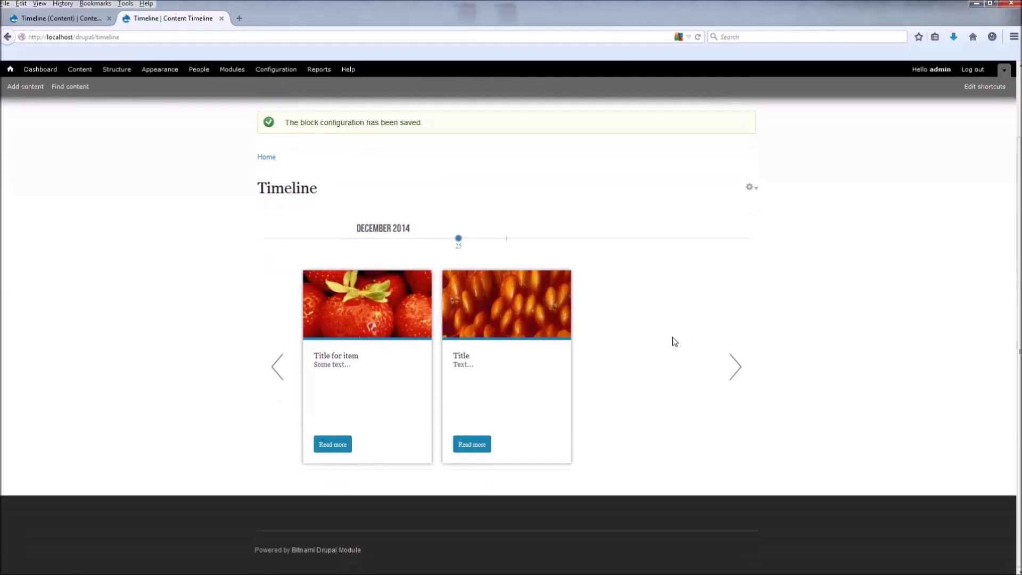
{"action": "left_click", "coordinate": [744, 369]}
{"action": "left_click", "coordinate": [285, 368]}
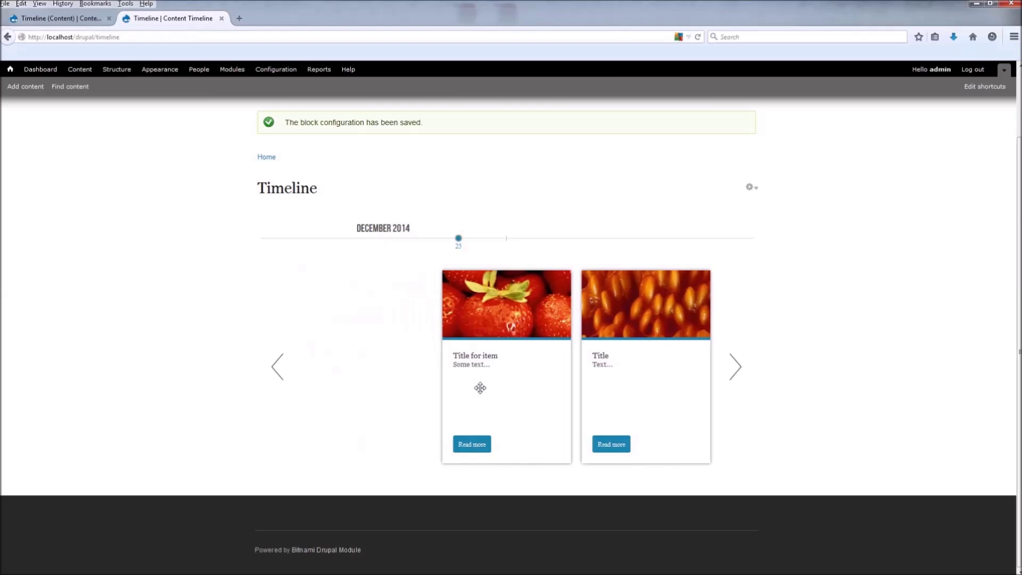
{"action": "left_click_drag", "start_coordinate": [511, 387], "coordinate": [403, 385]}
{"action": "left_click", "coordinate": [472, 447]}
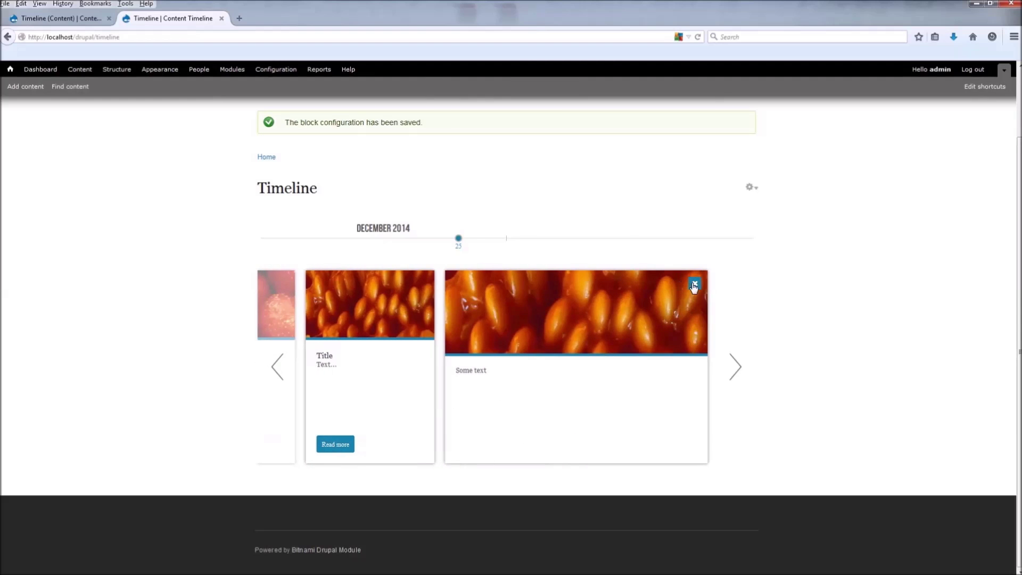
{"action": "left_click", "coordinate": [694, 285]}
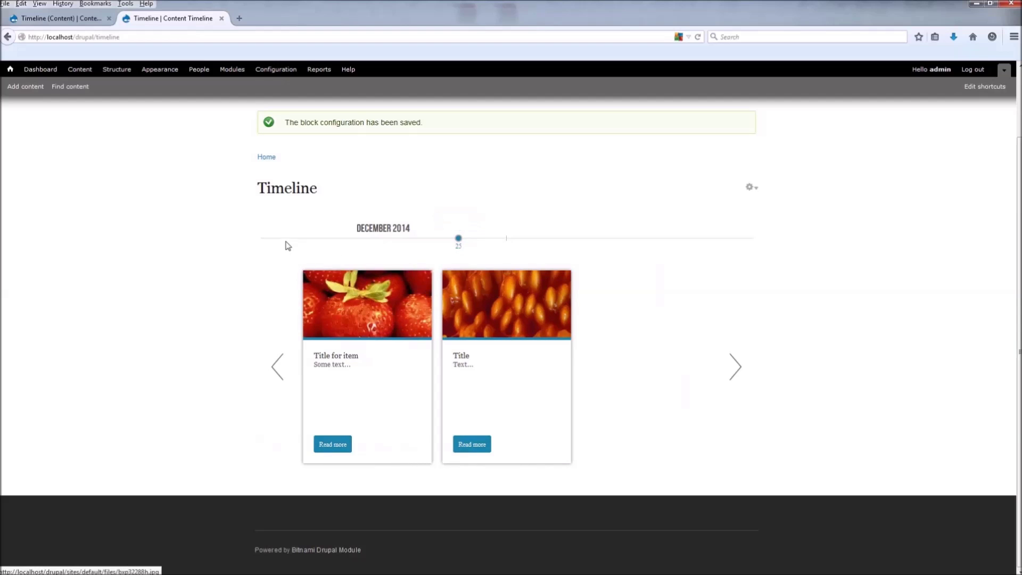
{"action": "left_click_drag", "start_coordinate": [397, 413], "coordinate": [509, 406]}
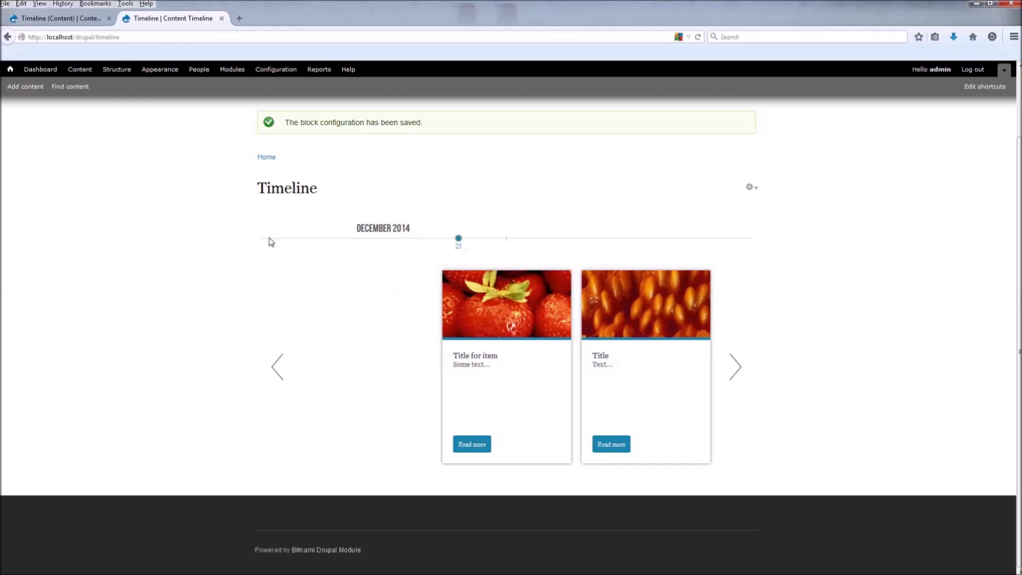
{"action": "left_click", "coordinate": [56, 19]}
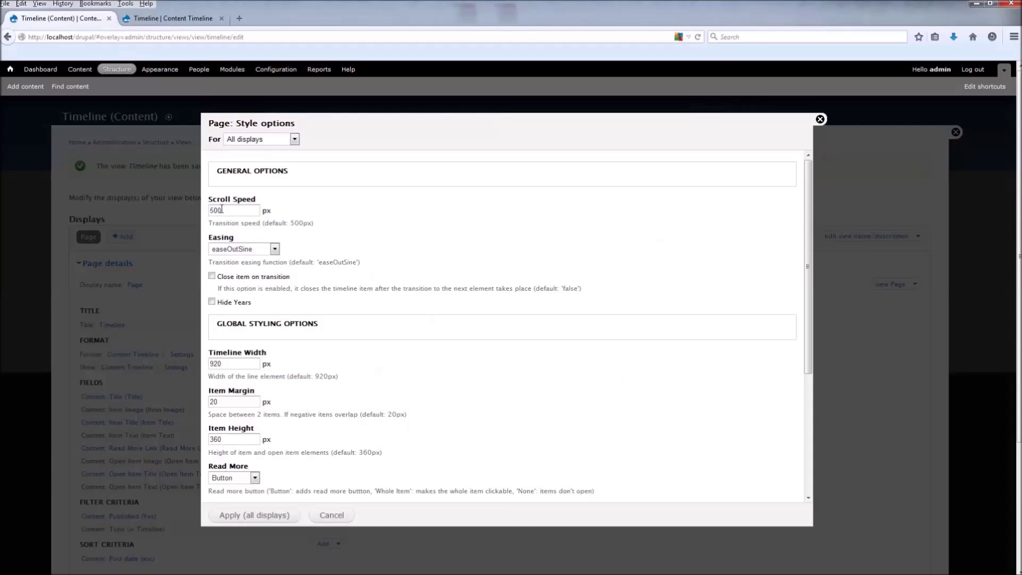
- Change Timeline Width from 920 to 500 px for all displays, save the view, and reload /timeline
{"action": "left_click_drag", "start_coordinate": [236, 365], "coordinate": [205, 363]}
{"action": "left_click", "coordinate": [254, 516]}
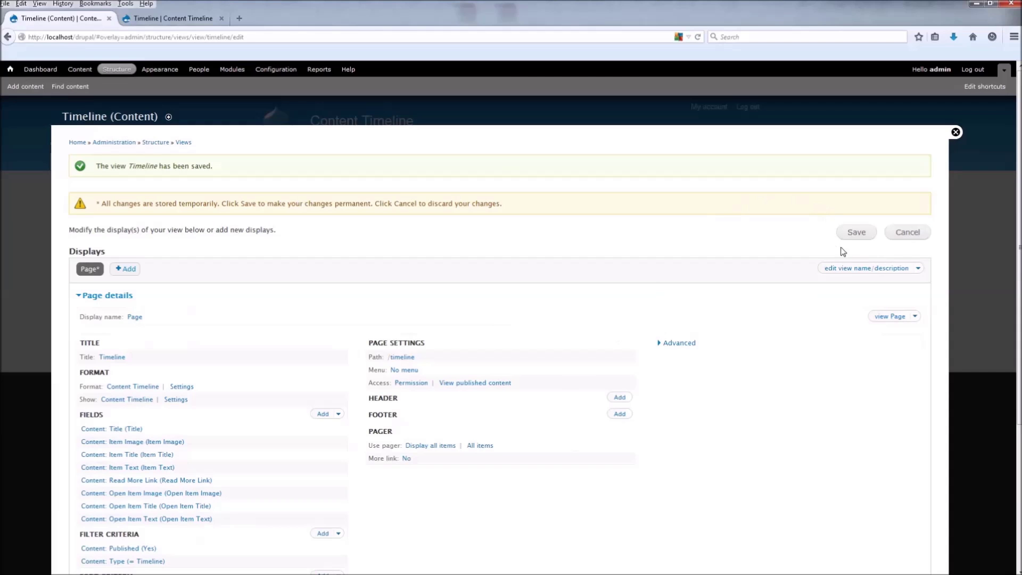
{"action": "left_click", "coordinate": [855, 237]}
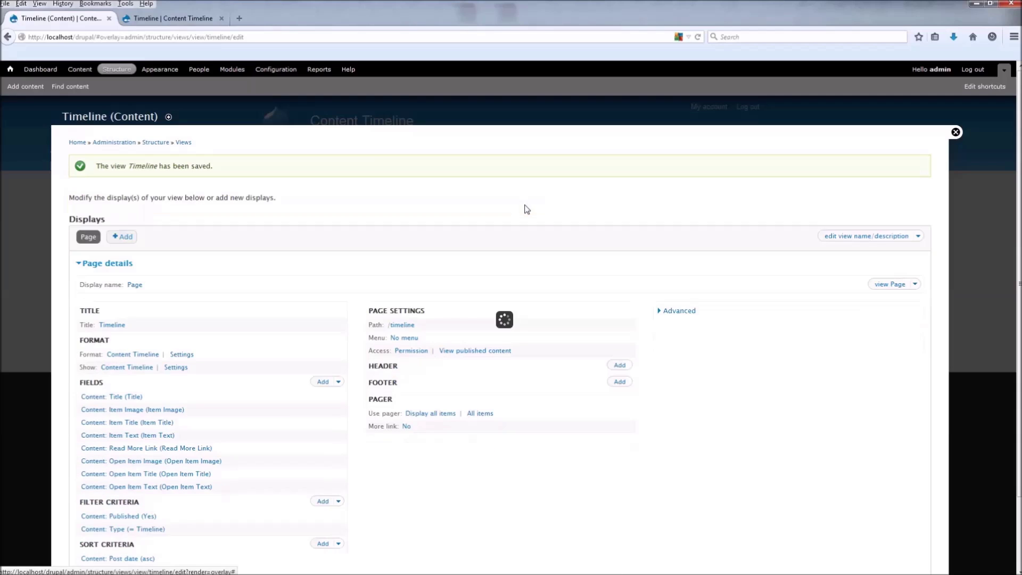
{"action": "left_click", "coordinate": [168, 17]}
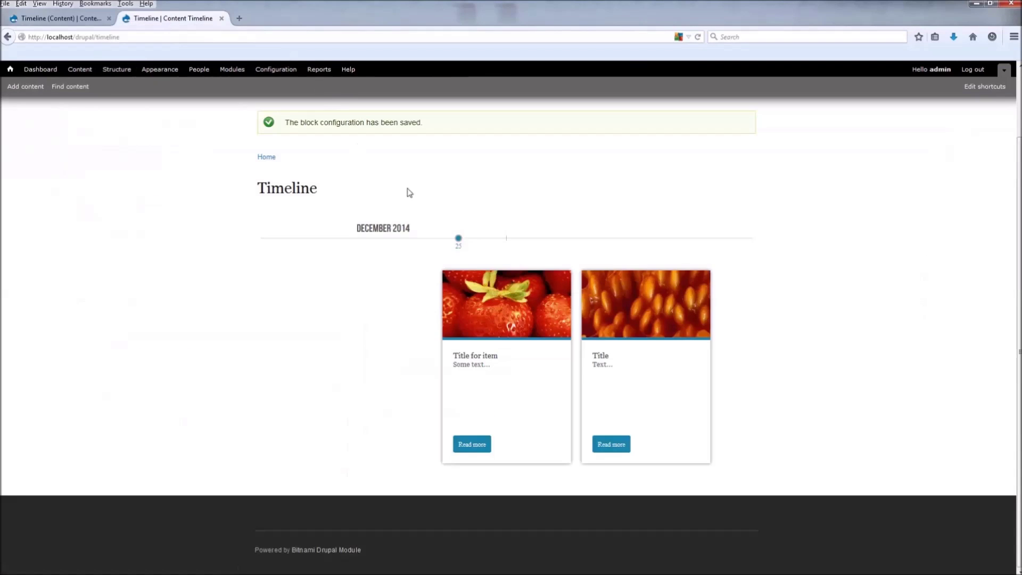
{"action": "left_click", "coordinate": [698, 37]}
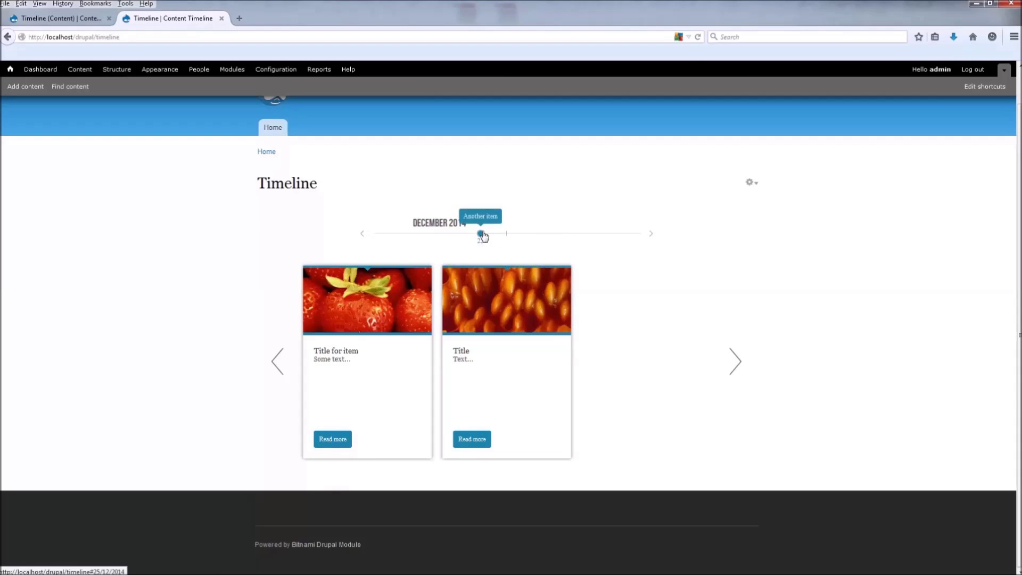
- Test the strawberry image lightbox, then expand and close the second card and expand the seed card
{"action": "left_click", "coordinate": [375, 305]}
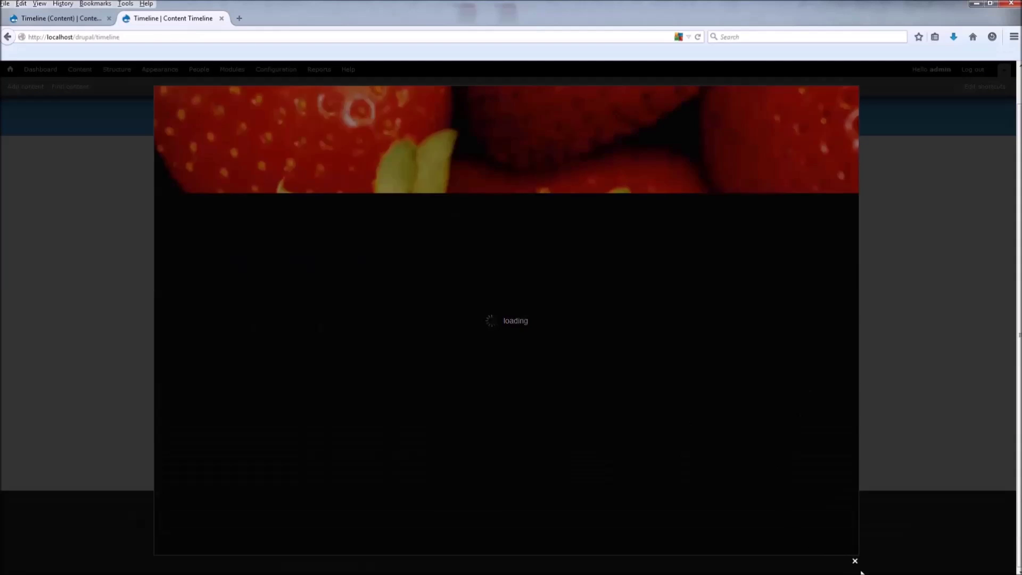
{"action": "left_click", "coordinate": [858, 564]}
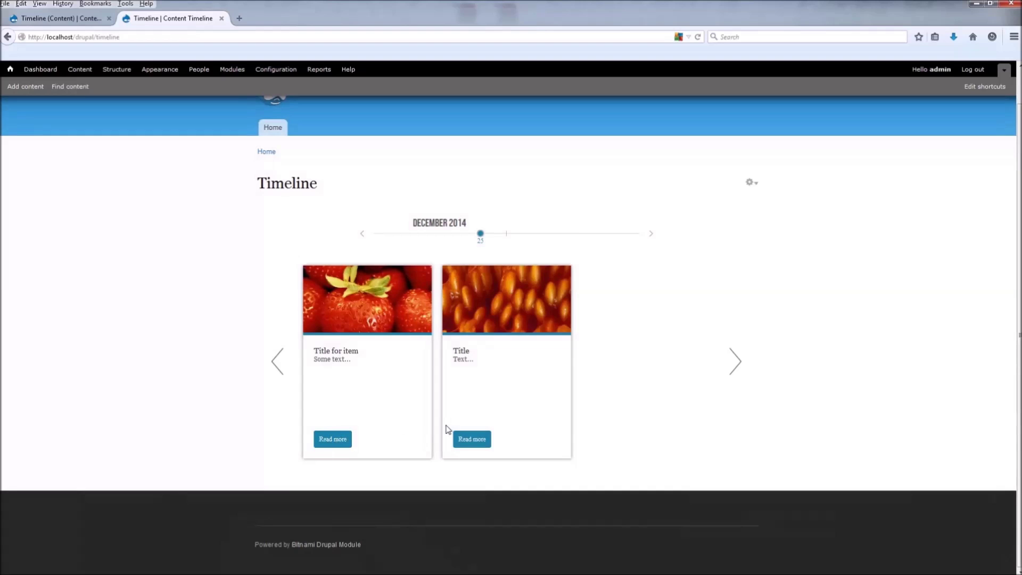
{"action": "left_click", "coordinate": [447, 429]}
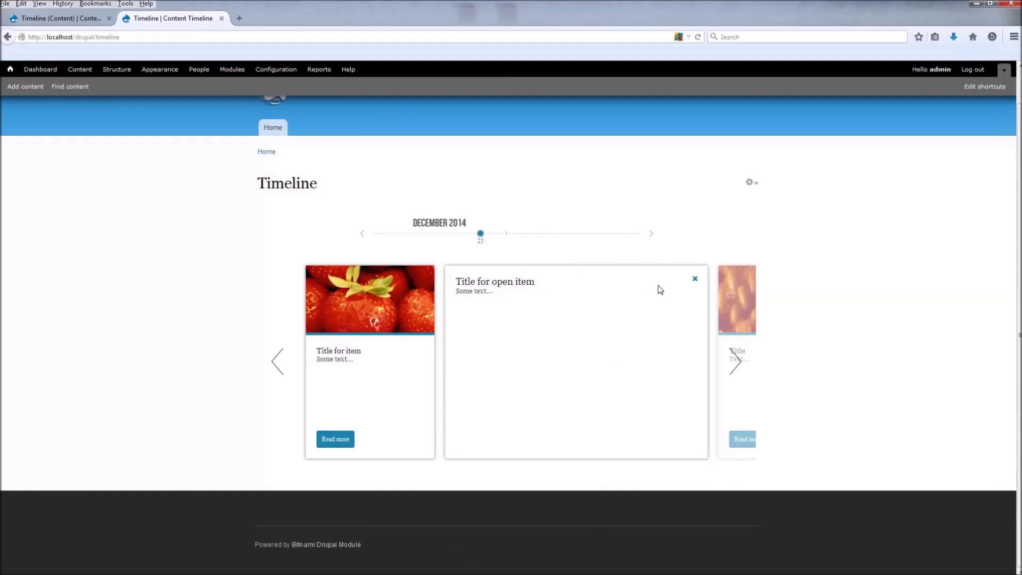
{"action": "left_click", "coordinate": [695, 280]}
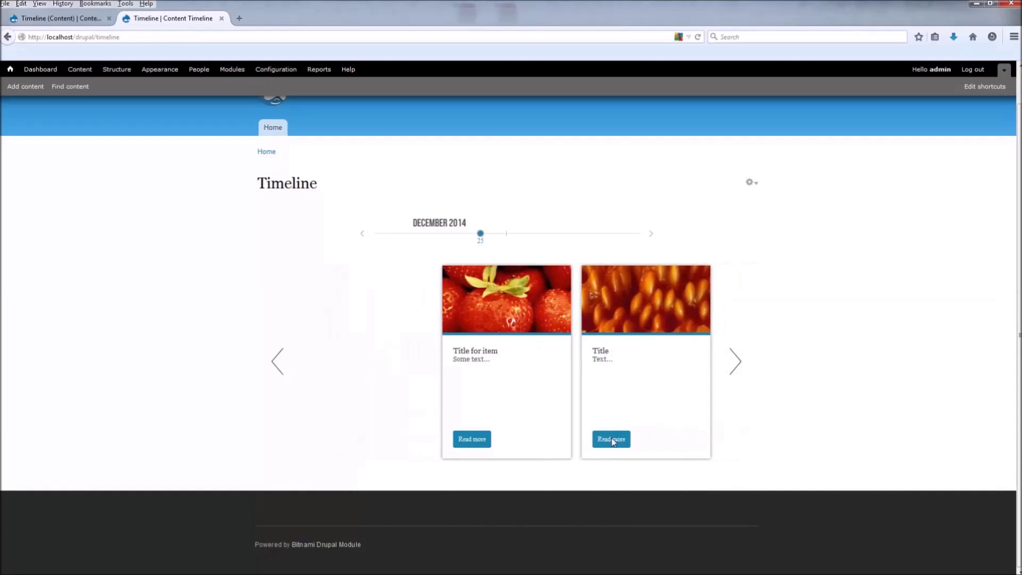
{"action": "left_click", "coordinate": [612, 441]}
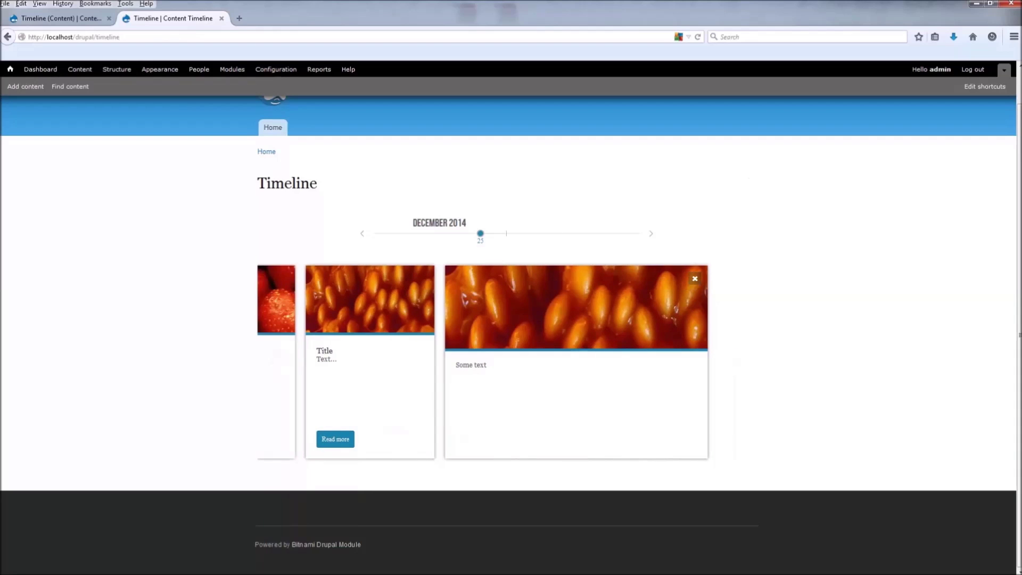
- Switch the Open Item Image field to the Shadowbox formatter, save the Timeline view, and reload /timeline
{"action": "left_click", "coordinate": [80, 19]}
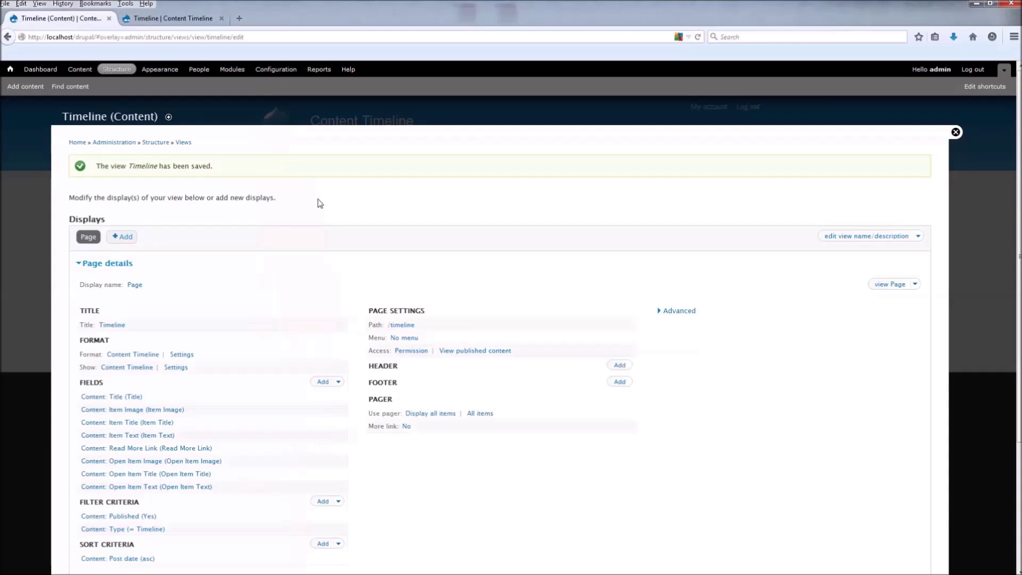
{"action": "left_click", "coordinate": [136, 474]}
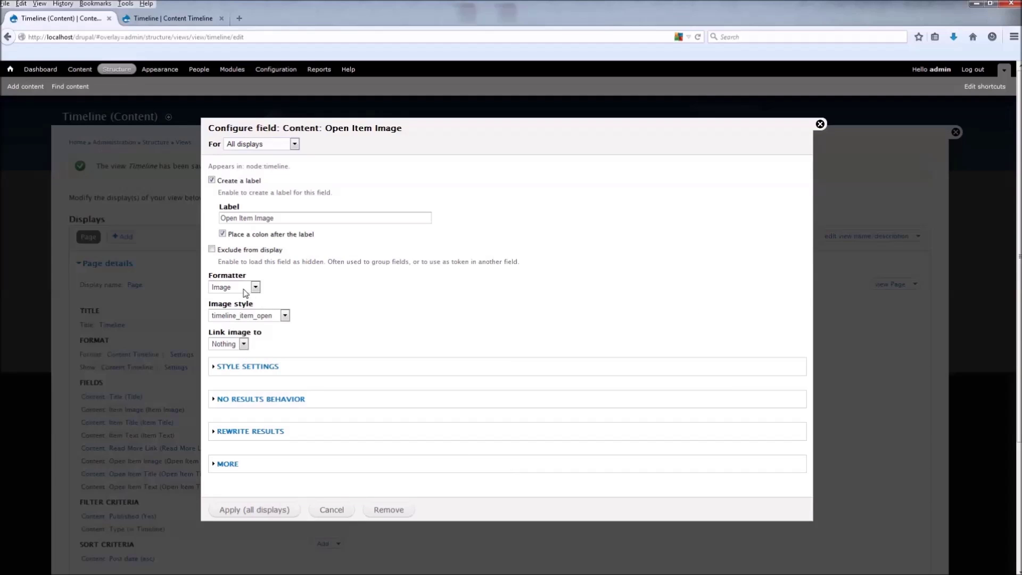
{"action": "left_click", "coordinate": [245, 288]}
{"action": "left_click", "coordinate": [229, 306]}
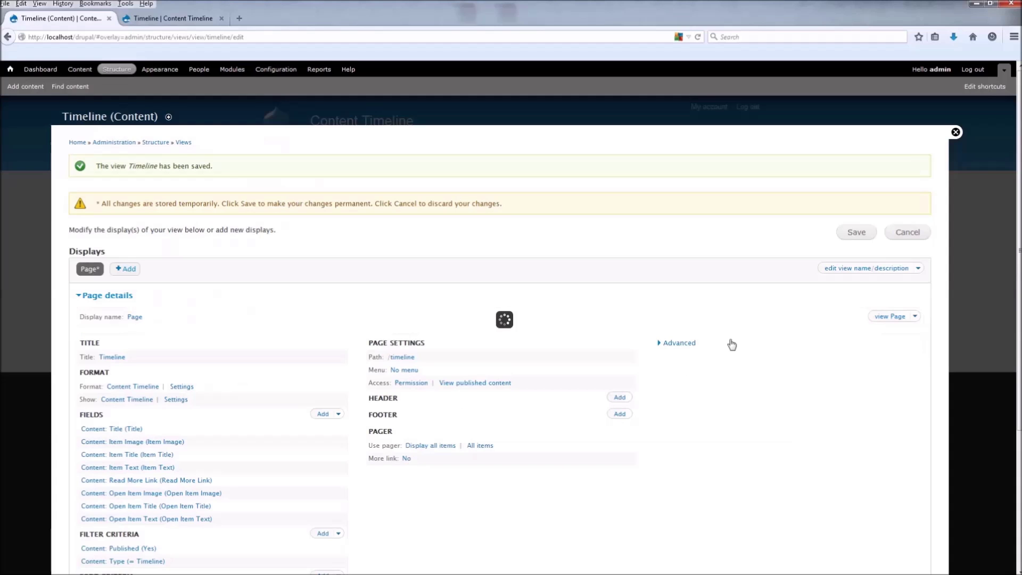
{"action": "left_click", "coordinate": [842, 236]}
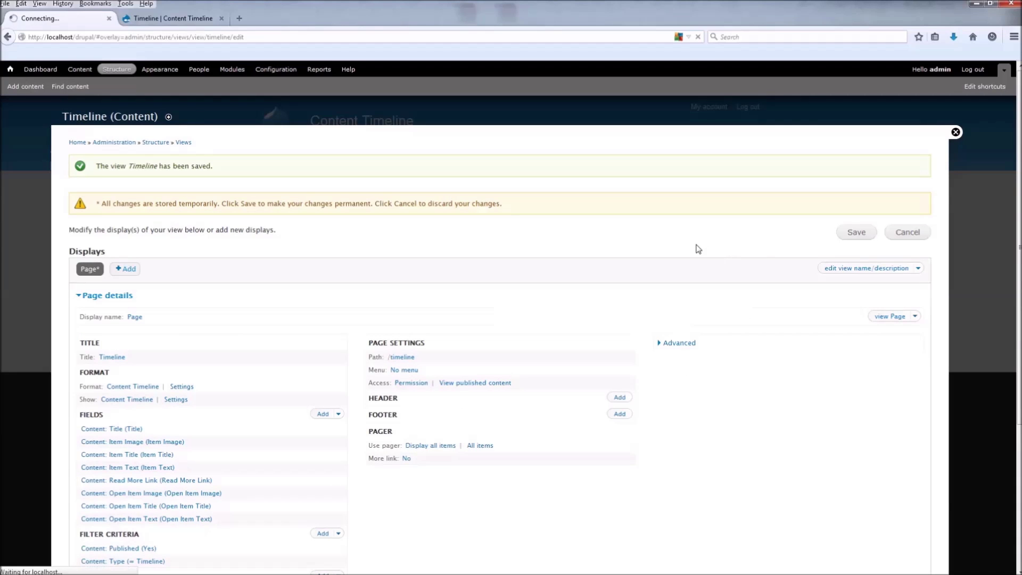
{"action": "left_click", "coordinate": [170, 21]}
{"action": "left_click", "coordinate": [697, 37]}
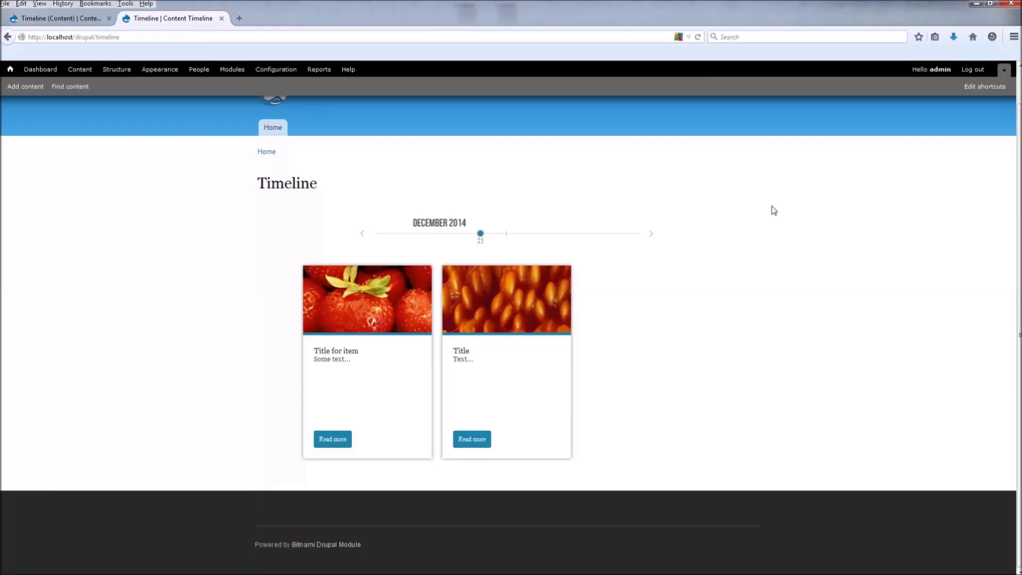
{"action": "left_click", "coordinate": [470, 439]}
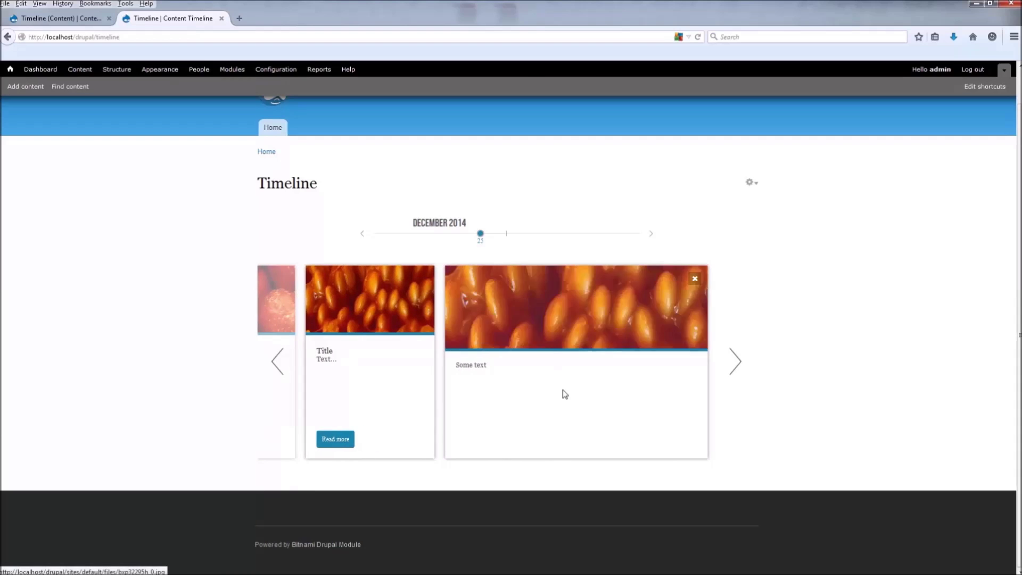
{"action": "left_click", "coordinate": [575, 312]}
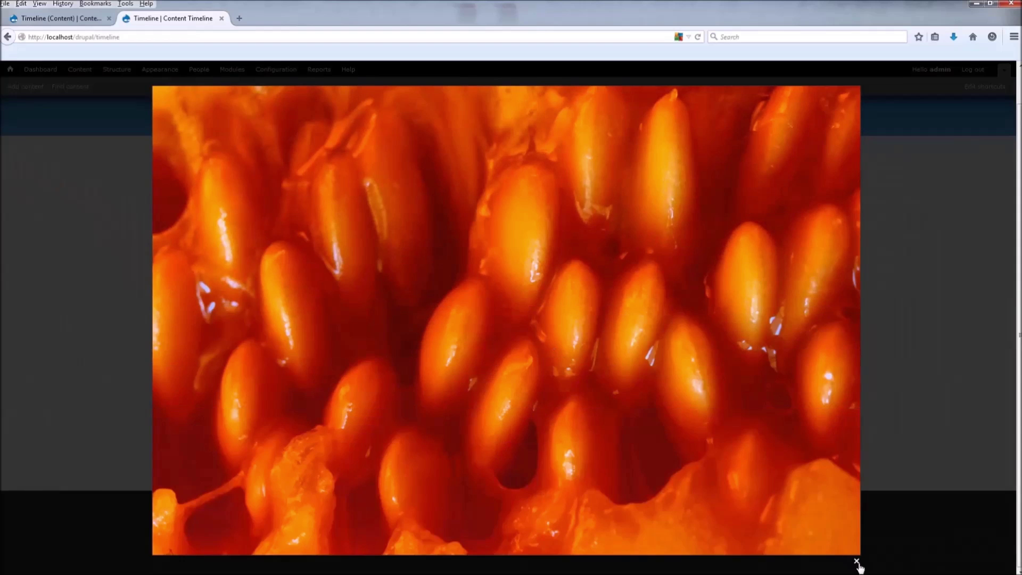
{"action": "left_click", "coordinate": [856, 562]}
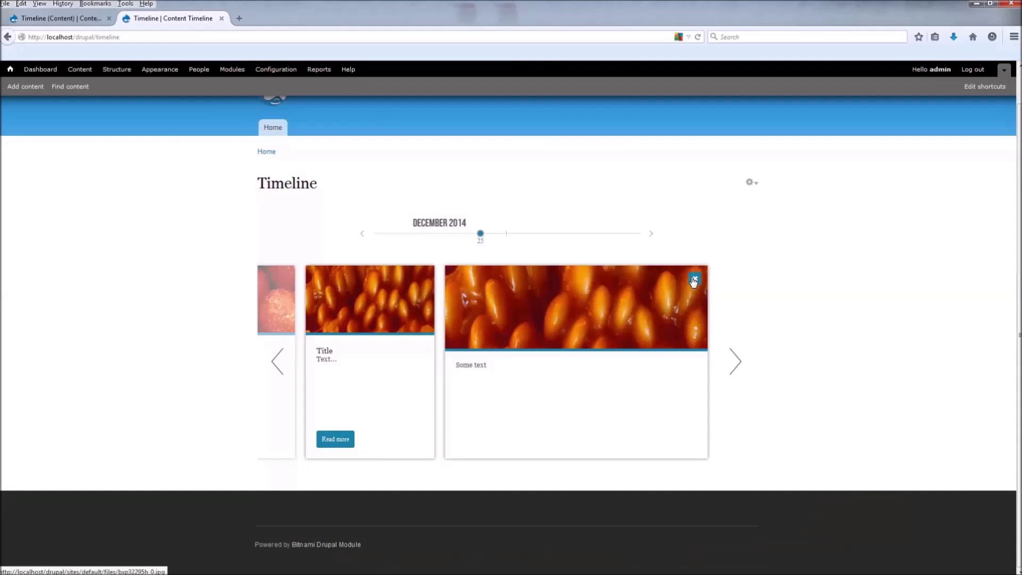
{"action": "left_click", "coordinate": [694, 278]}
{"action": "left_click", "coordinate": [292, 372]}
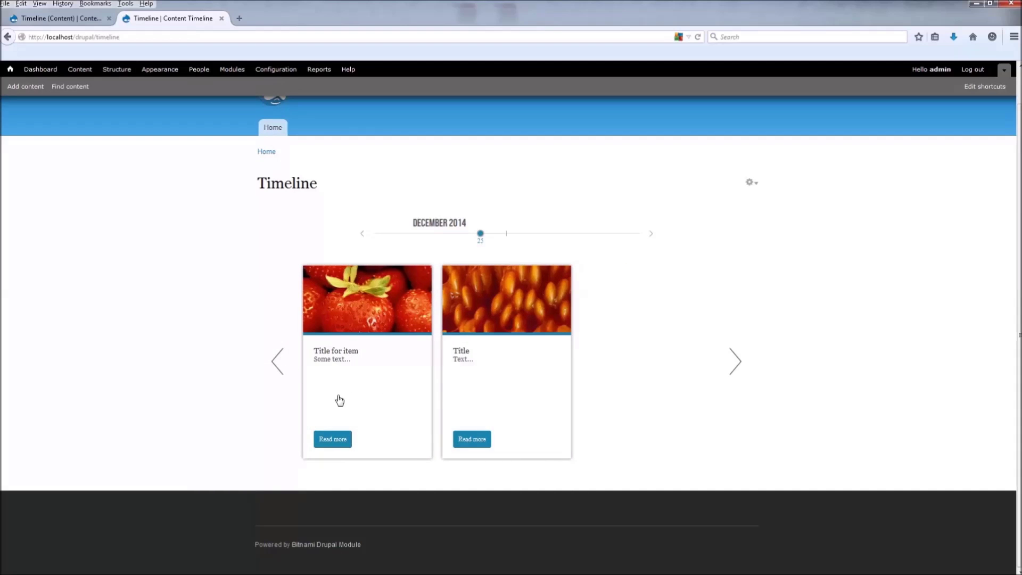